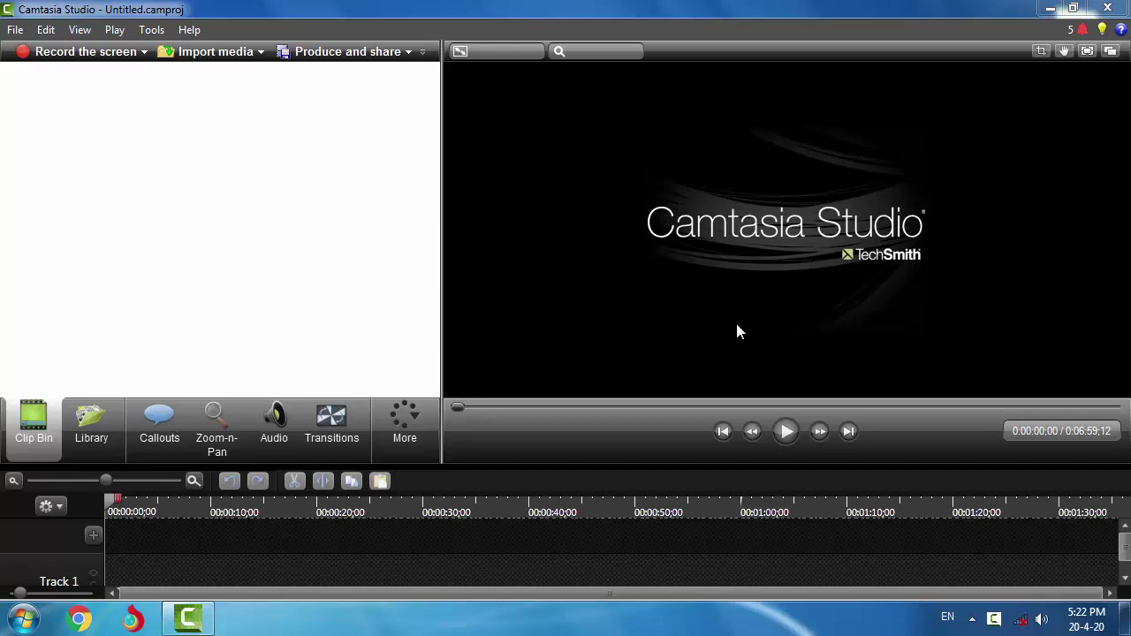
# - Examine the view options, including which items timeline snapping applies to
pyautogui.moveTo(3, 16); pyautogui.dragTo(1127, 39)
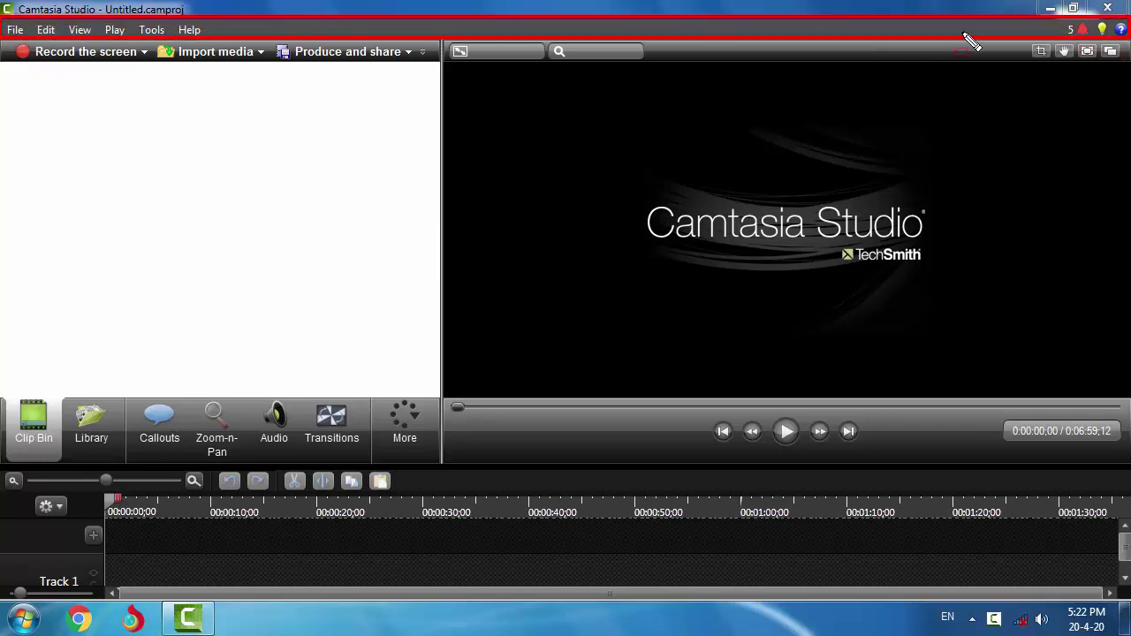
pyautogui.hotkey('ctrl', 'z')
pyautogui.moveTo(2, 18); pyautogui.dragTo(206, 41)
pyautogui.click(80, 30)
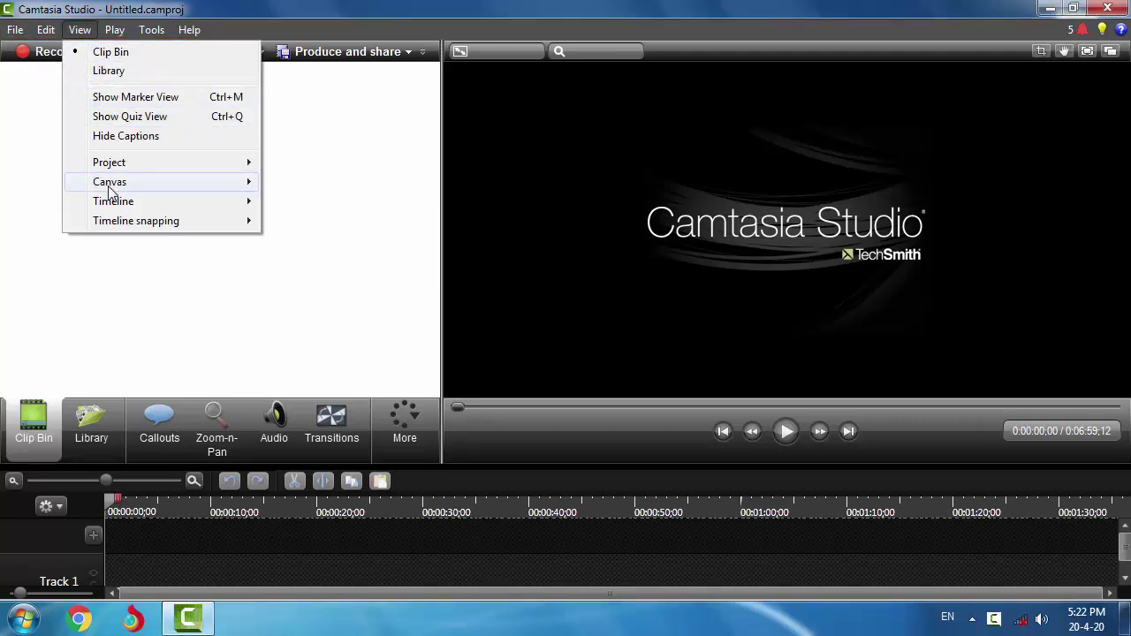
pyautogui.moveTo(122, 221)
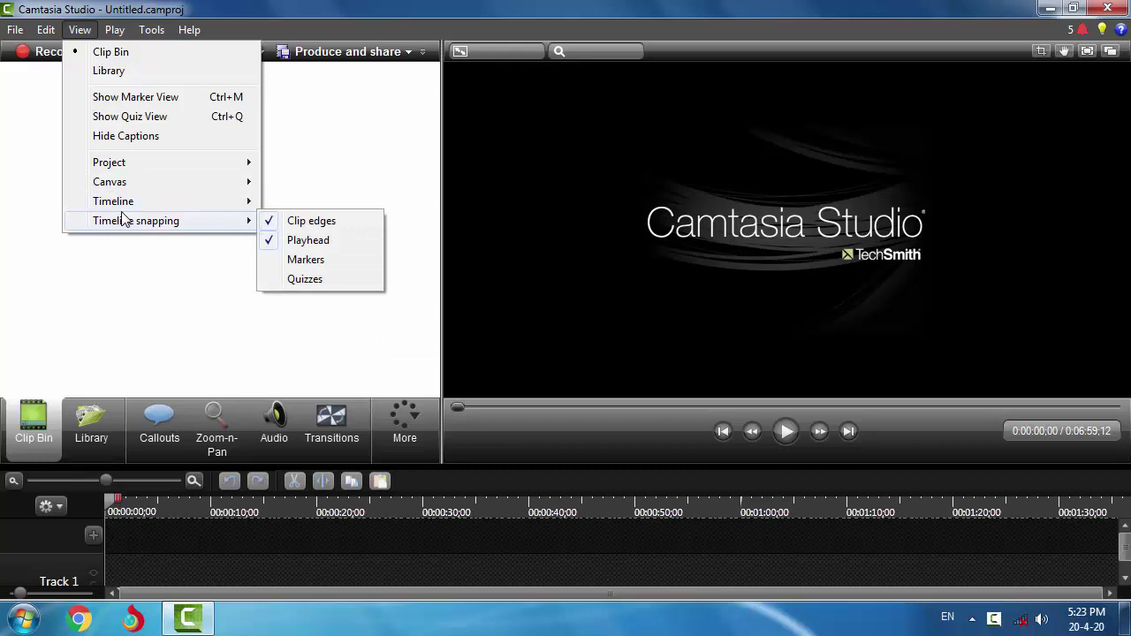
pyautogui.click(3, 166)
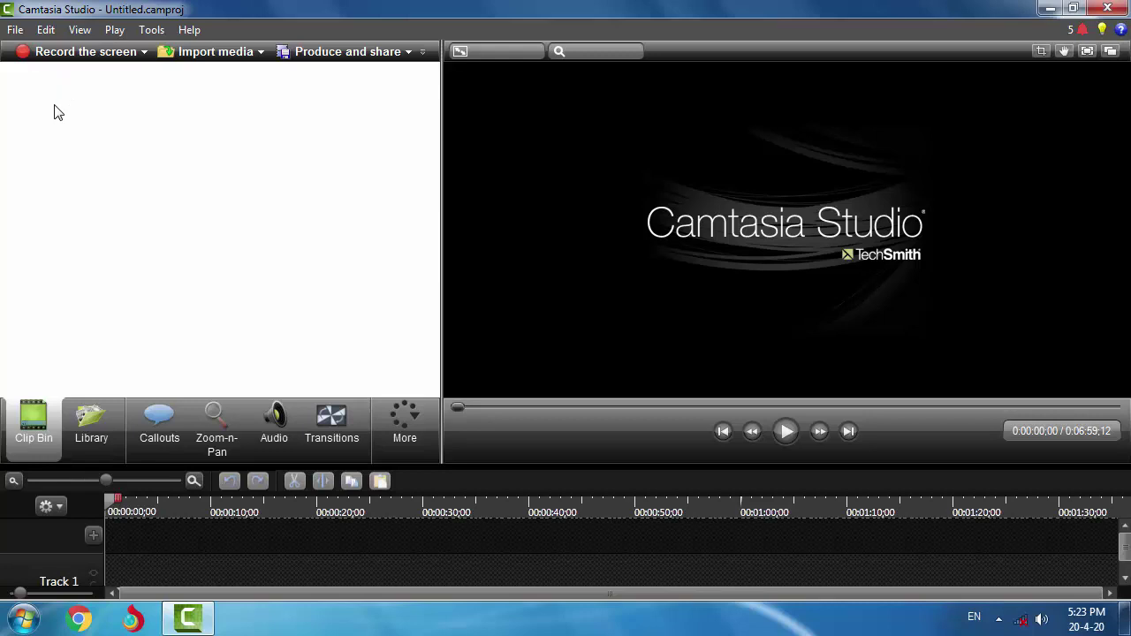
pyautogui.moveTo(141, 38); pyautogui.dragTo(270, 70)
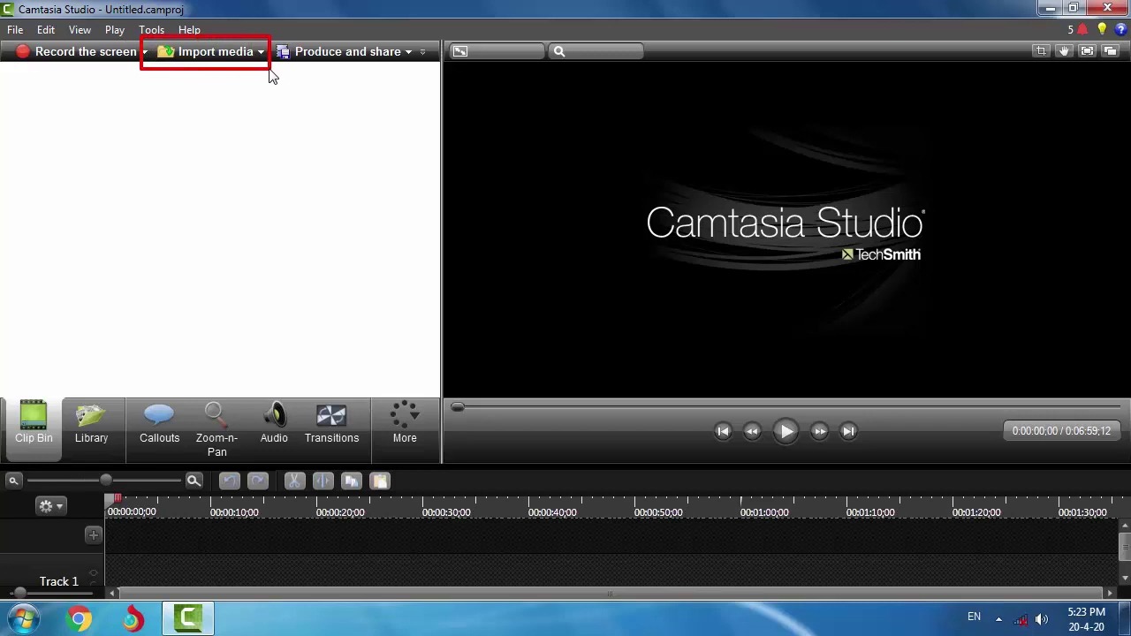
pyautogui.press('Escape')
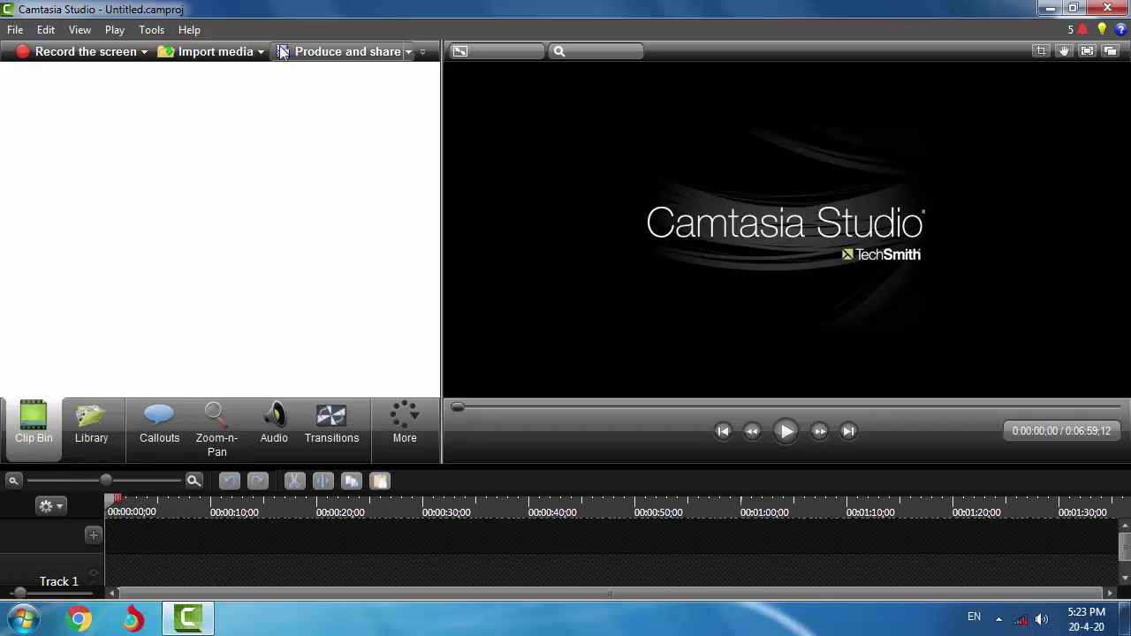
pyautogui.moveTo(263, 32); pyautogui.dragTo(422, 76)
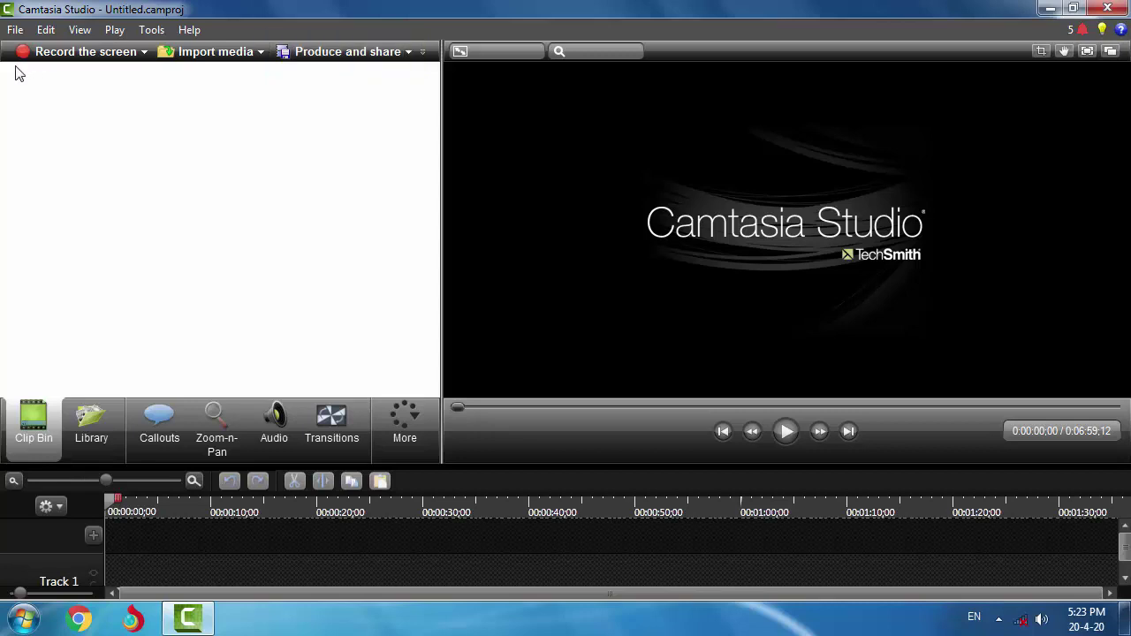
pyautogui.moveTo(3, 66)
pyautogui.mouseDown()
pyautogui.moveTo(89, 162)
pyautogui.moveTo(433, 395)
pyautogui.mouseUp()
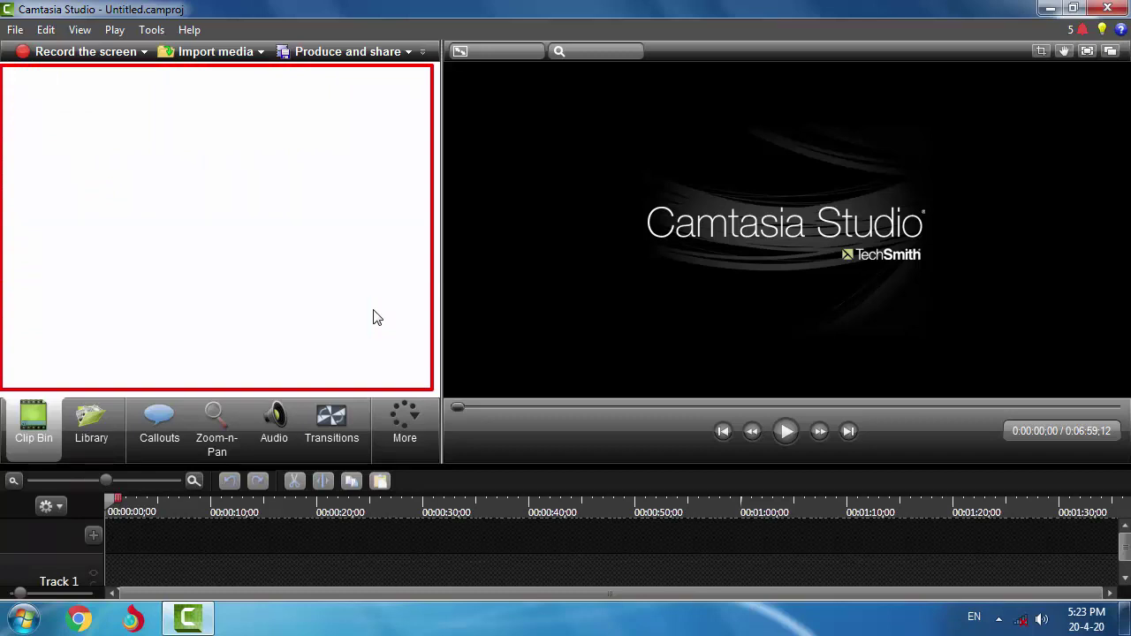
pyautogui.moveTo(1, 380); pyautogui.dragTo(63, 460)
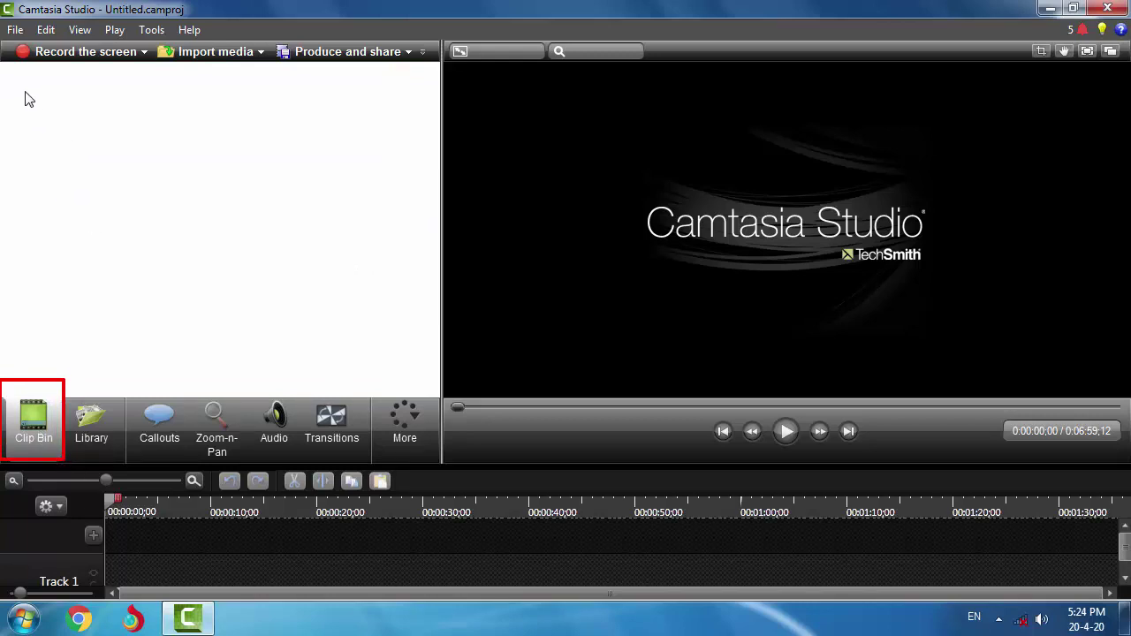
pyautogui.moveTo(4, 68); pyautogui.dragTo(144, 221)
pyautogui.moveTo(196, 269)
pyautogui.mouseDown()
pyautogui.moveTo(429, 359)
pyautogui.moveTo(431, 385)
pyautogui.moveTo(429, 372)
pyautogui.mouseUp()
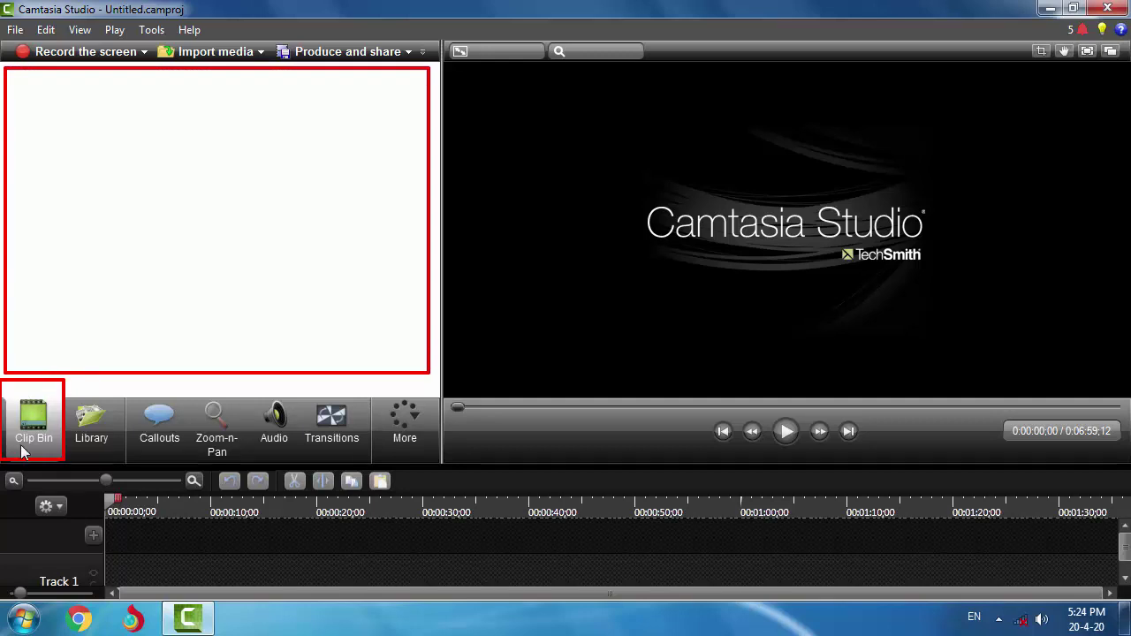
pyautogui.press('Escape')
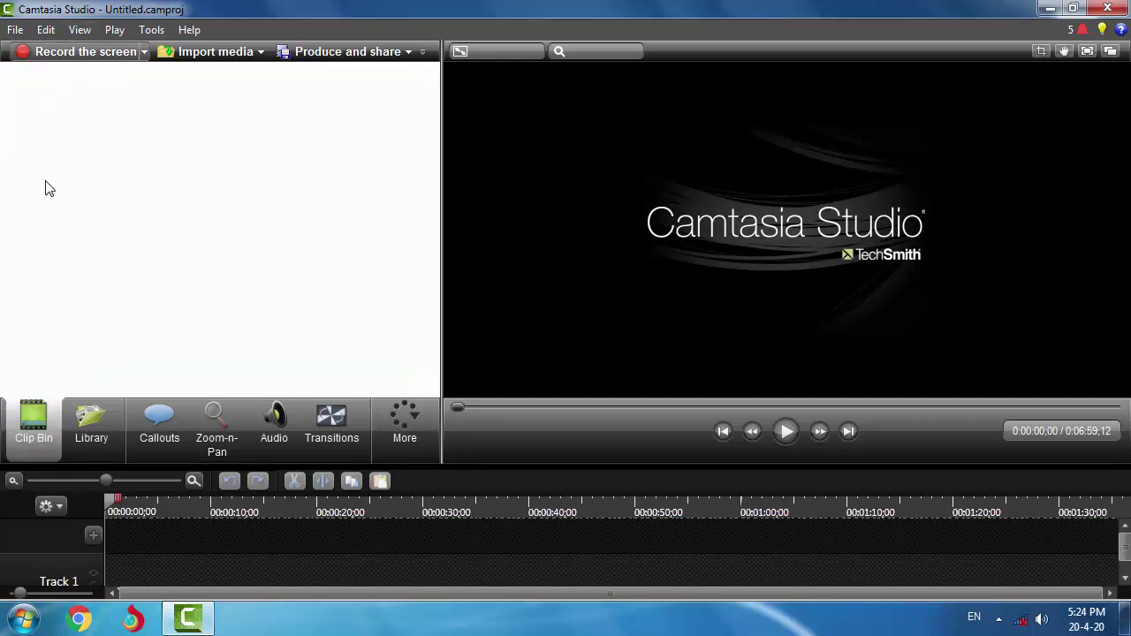
# - Browse the music and theme folders of the media Library
pyautogui.click(91, 433)
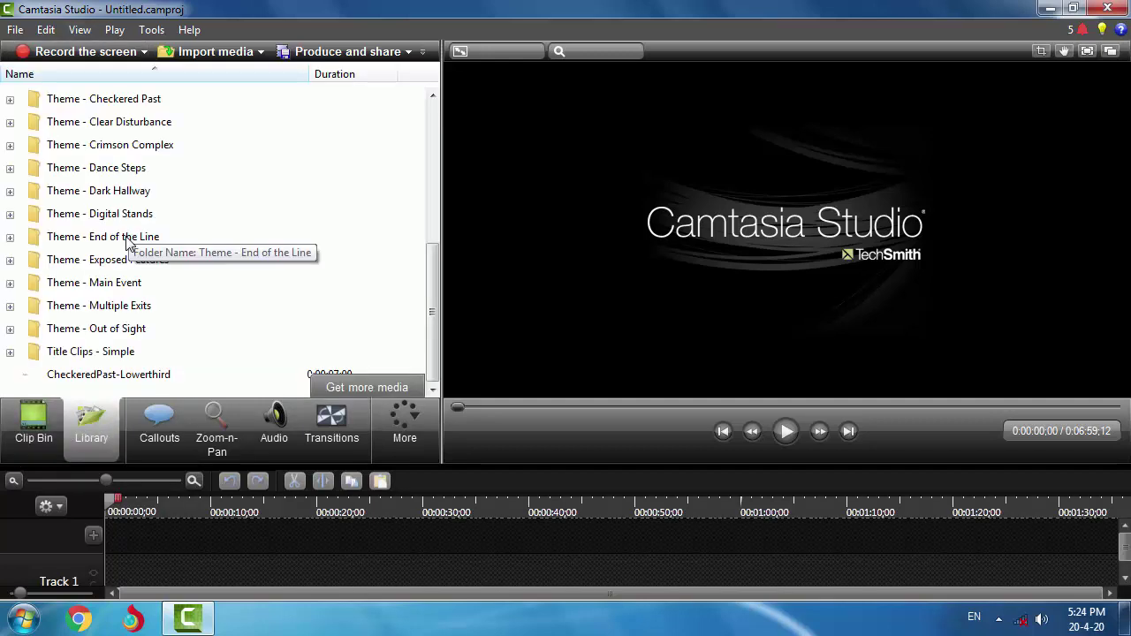
pyautogui.scroll(2, 106, 270)
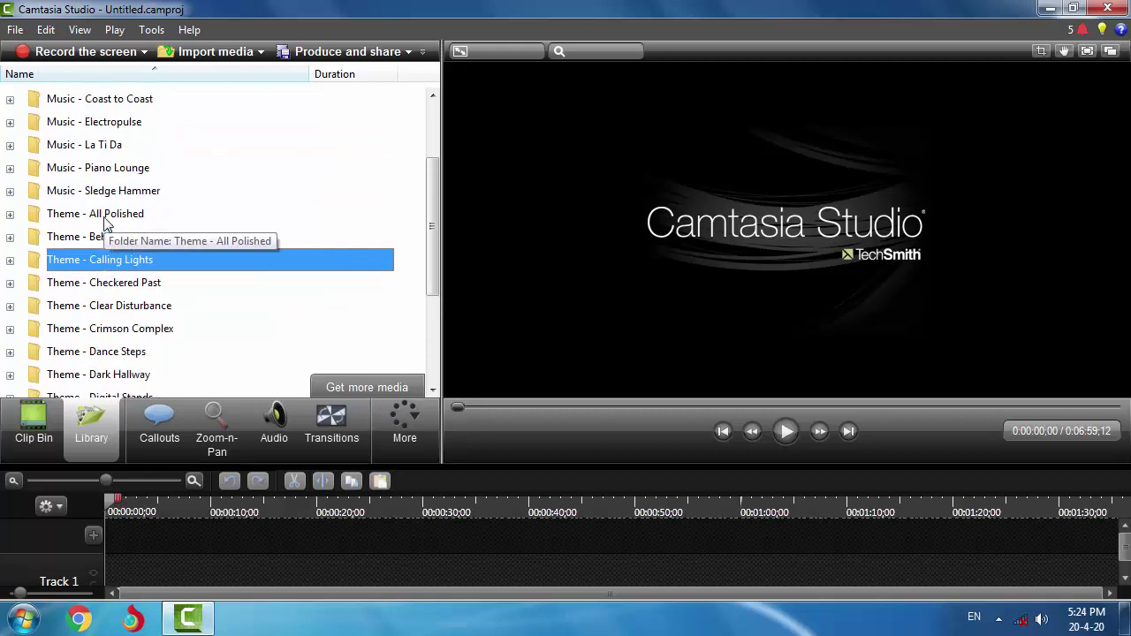
pyautogui.scroll(-2, 104, 222)
pyautogui.click(33, 424)
pyautogui.moveTo(60, 392)
pyautogui.mouseDown()
pyautogui.moveTo(78, 441)
pyautogui.moveTo(126, 468)
pyautogui.mouseUp()
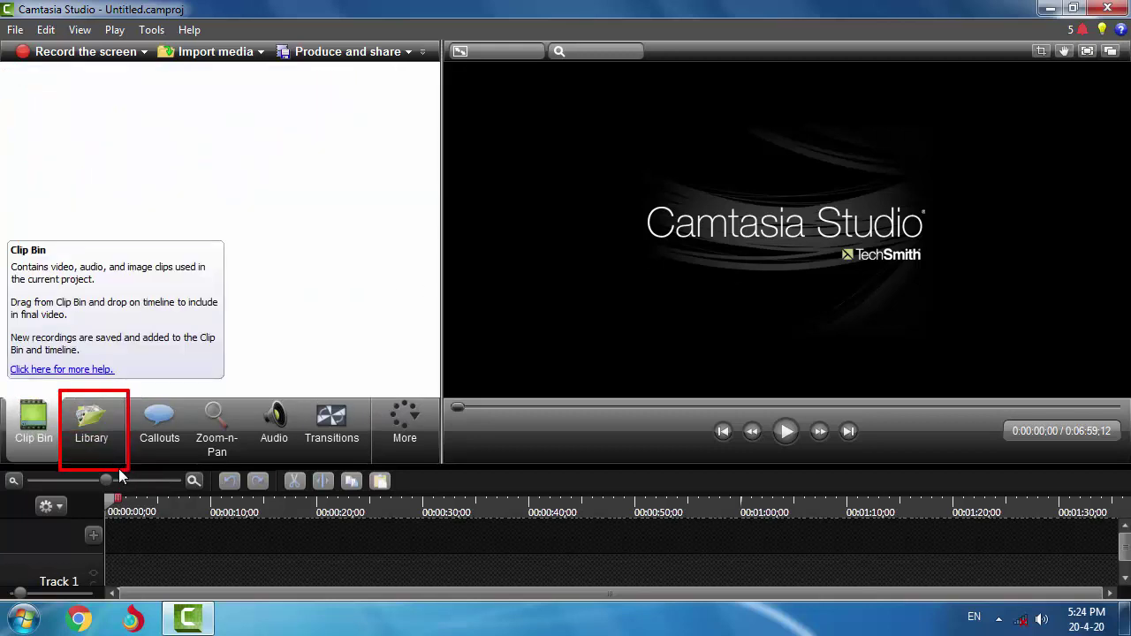
pyautogui.click(95, 430)
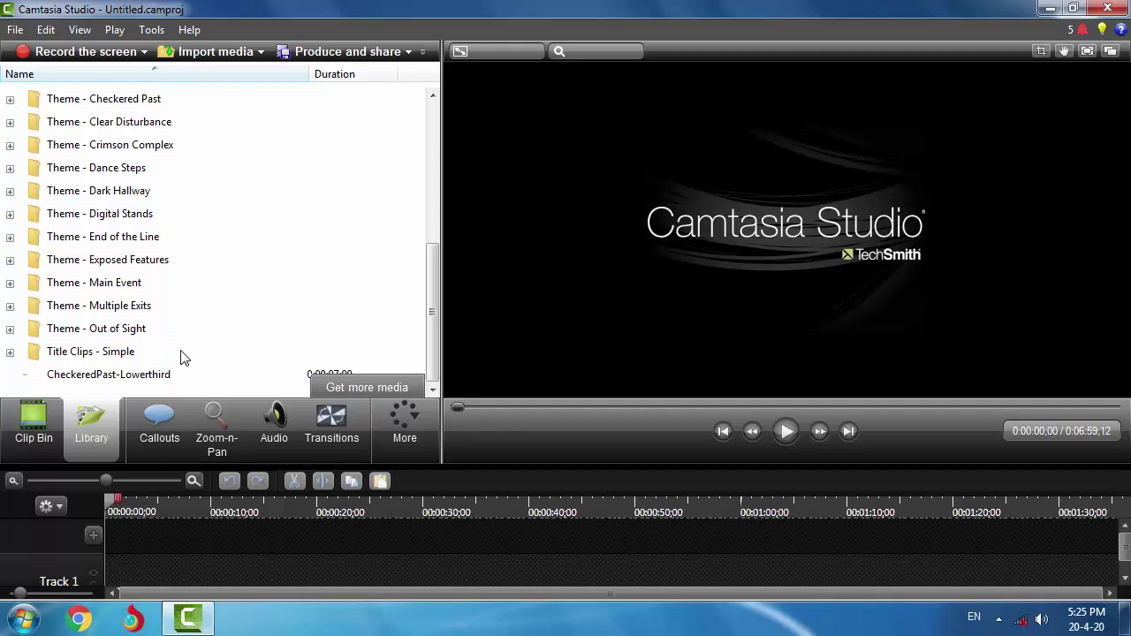
# - Examine the full gallery of callout shapes, including sketch motion and special callouts
pyautogui.click(144, 433)
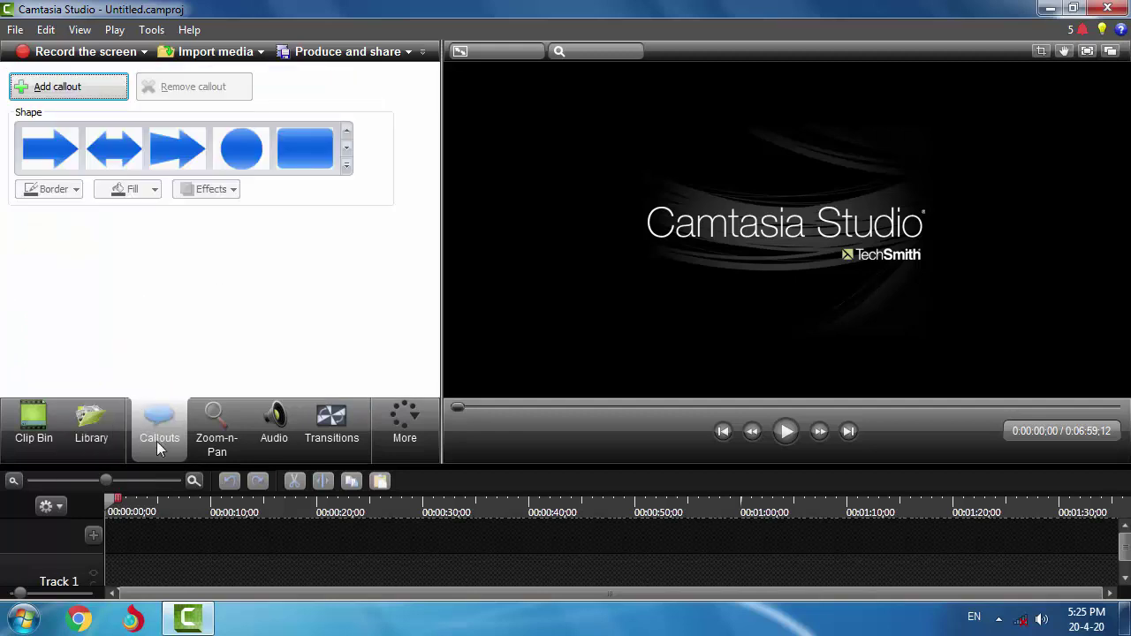
pyautogui.click(346, 167)
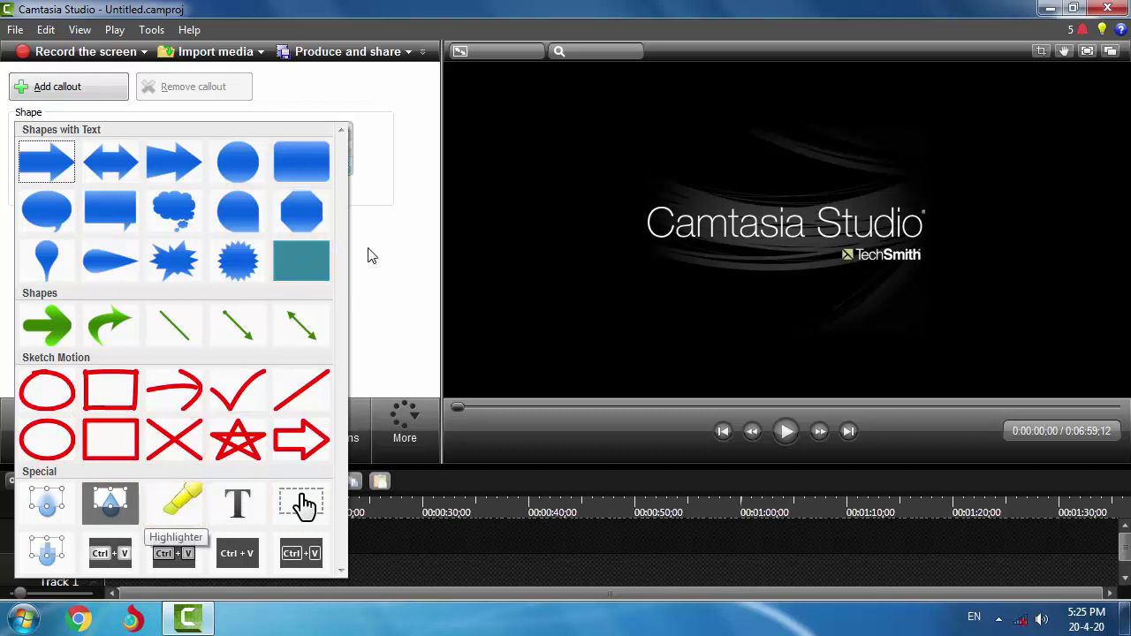
pyautogui.click(357, 281)
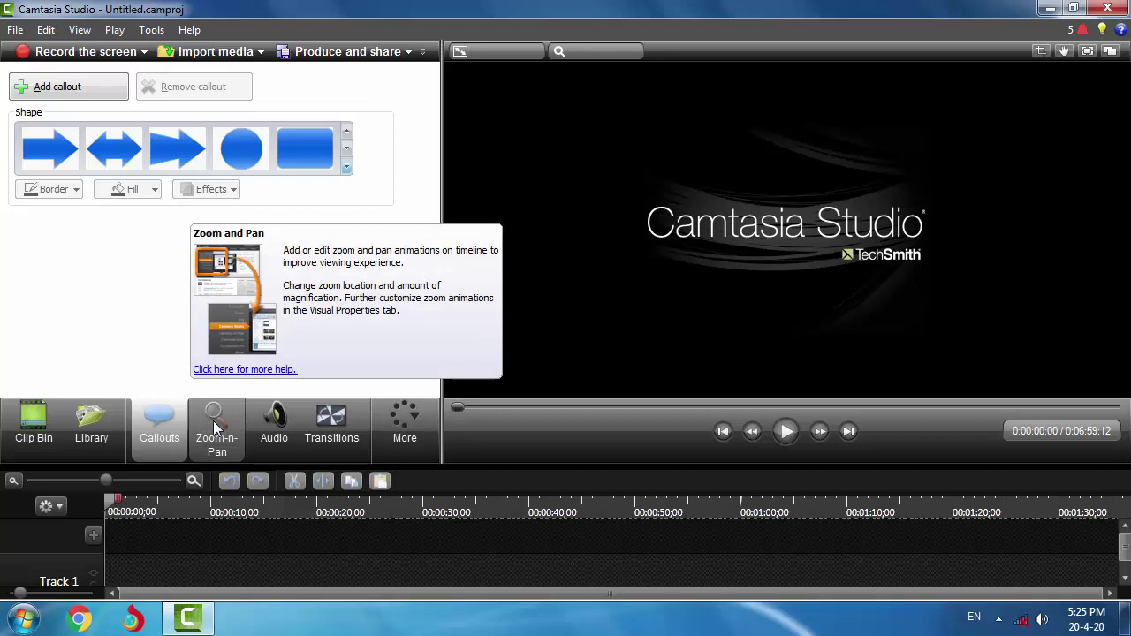
# - Look over the audio editing tools, the available transitions and the list of additional editing tools
pyautogui.click(267, 420)
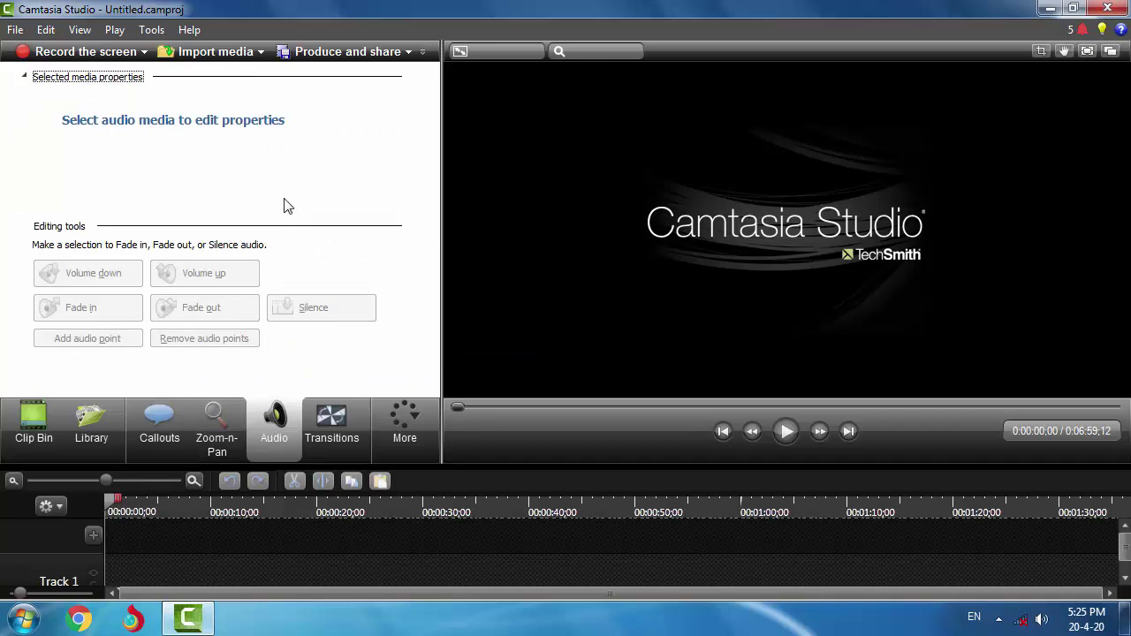
pyautogui.click(332, 420)
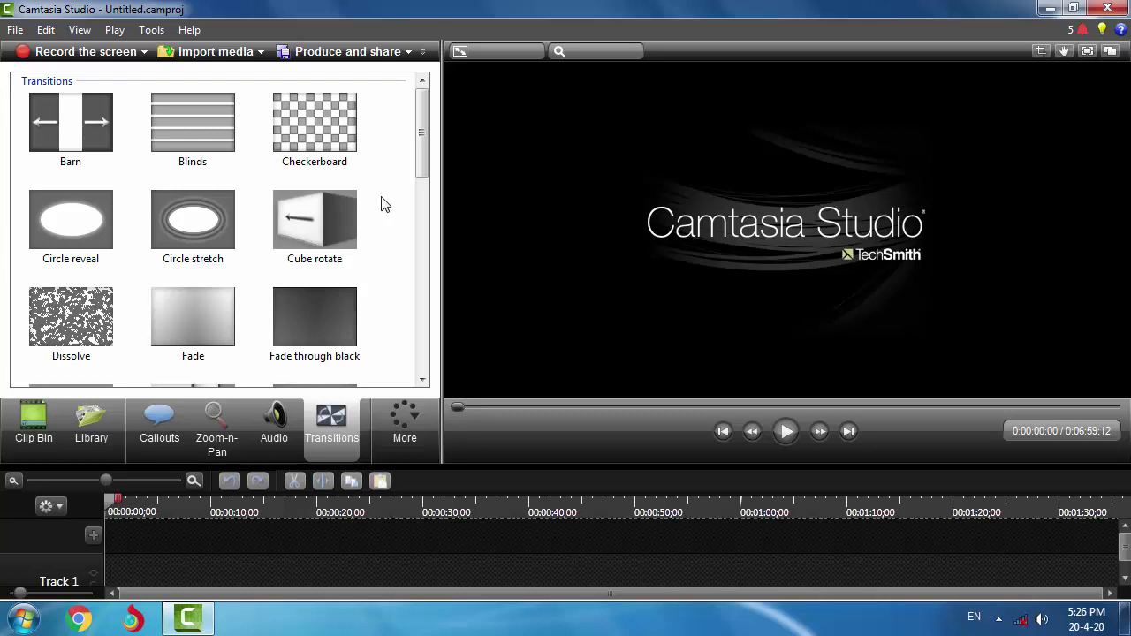
pyautogui.click(411, 417)
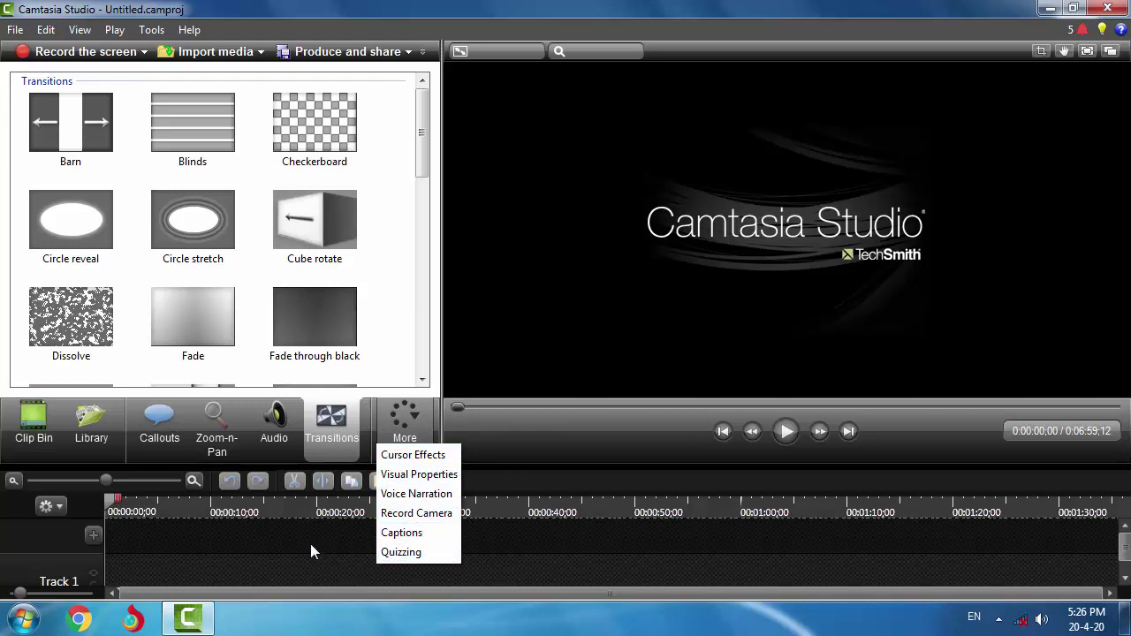
# - Import the audio file Sleep Away from the Sample Music folder into the Clip Bin
pyautogui.click(41, 434)
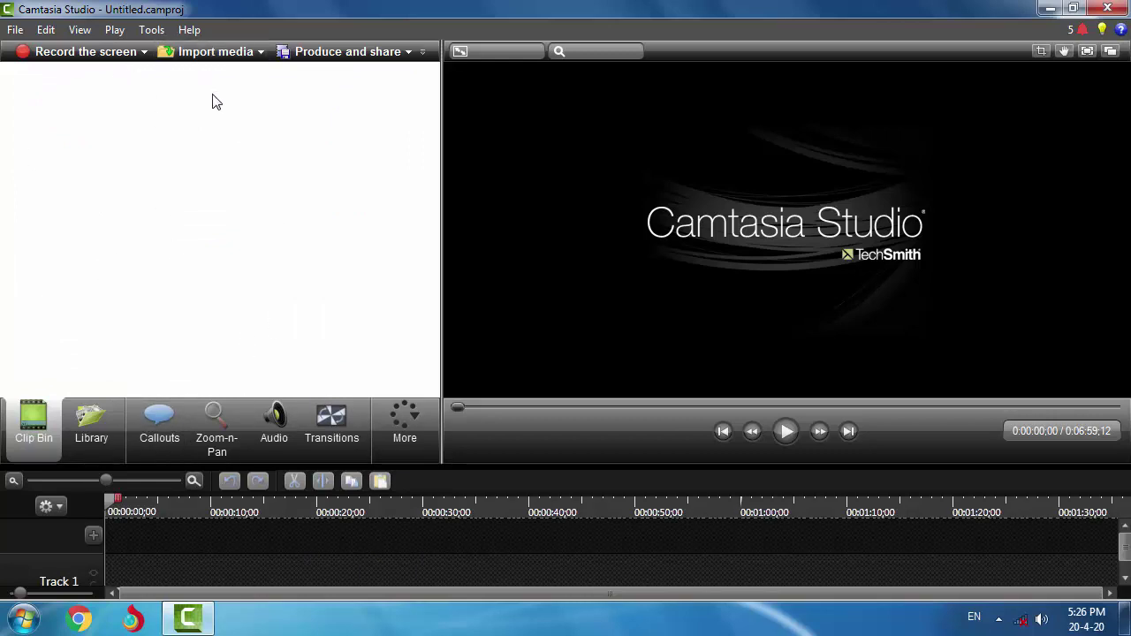
pyautogui.click(210, 55)
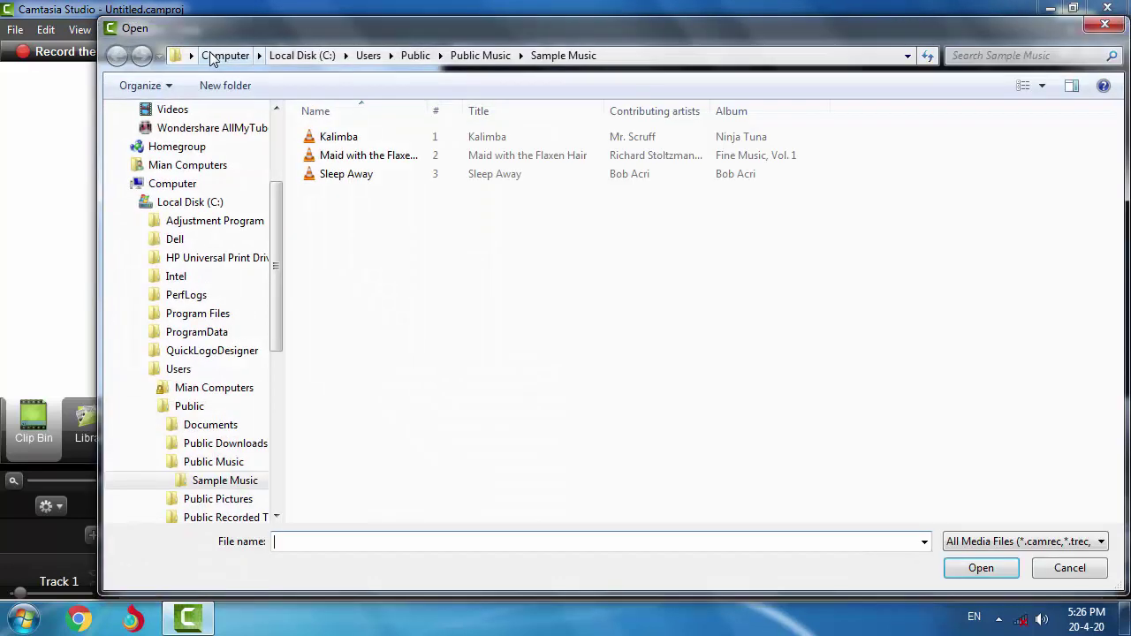
pyautogui.click(366, 180)
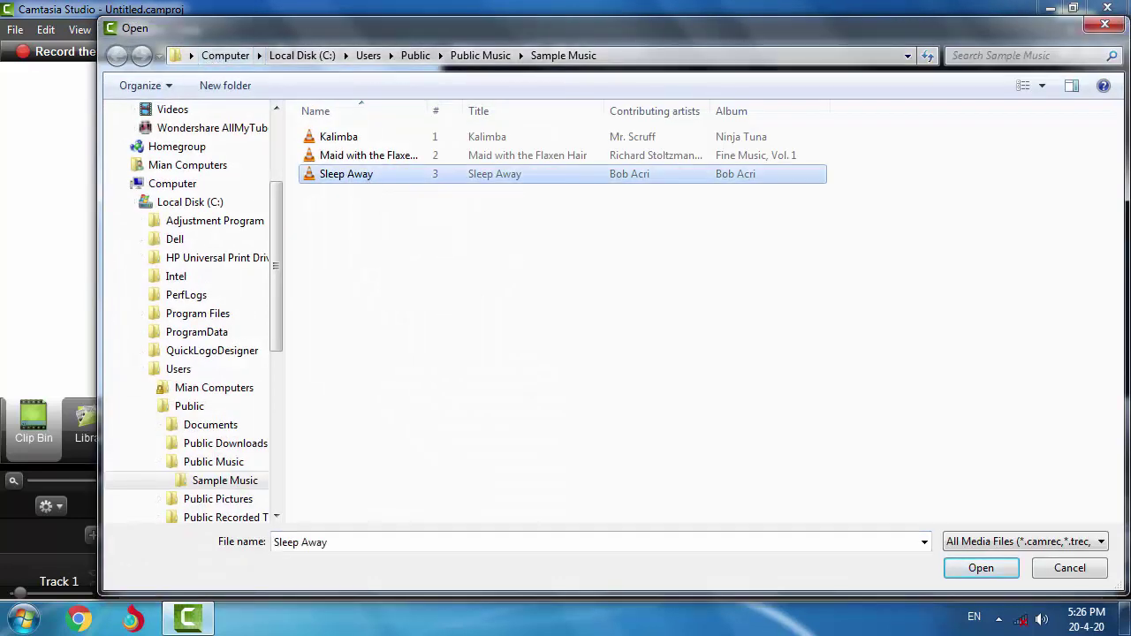
pyautogui.click(988, 572)
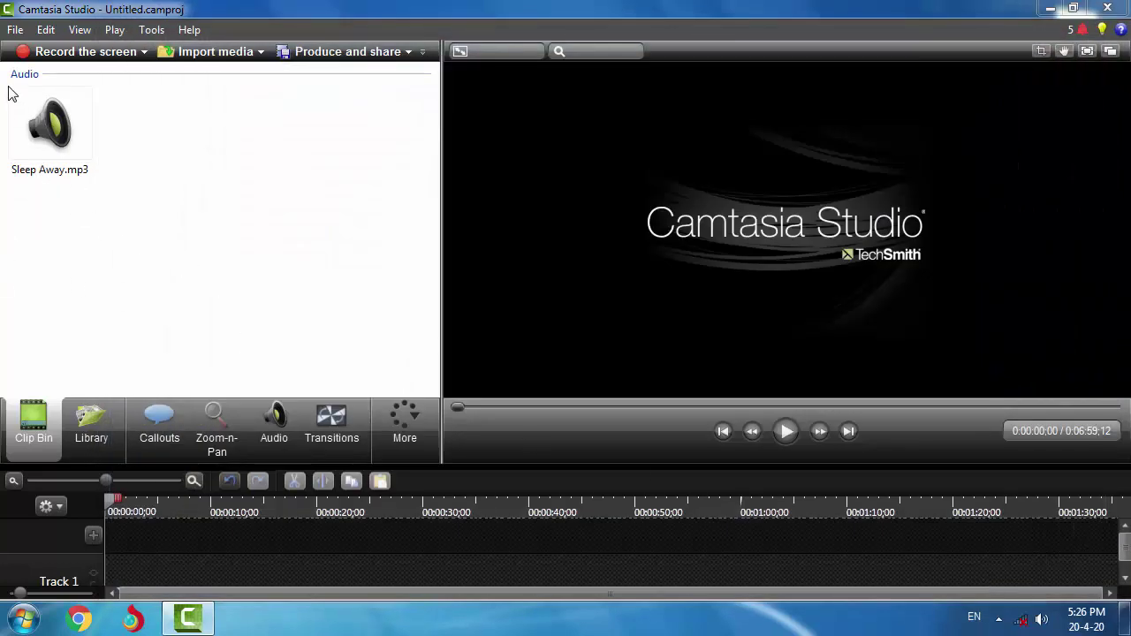
pyautogui.moveTo(2, 69)
pyautogui.mouseDown()
pyautogui.moveTo(323, 197)
pyautogui.moveTo(428, 206)
pyautogui.mouseUp()
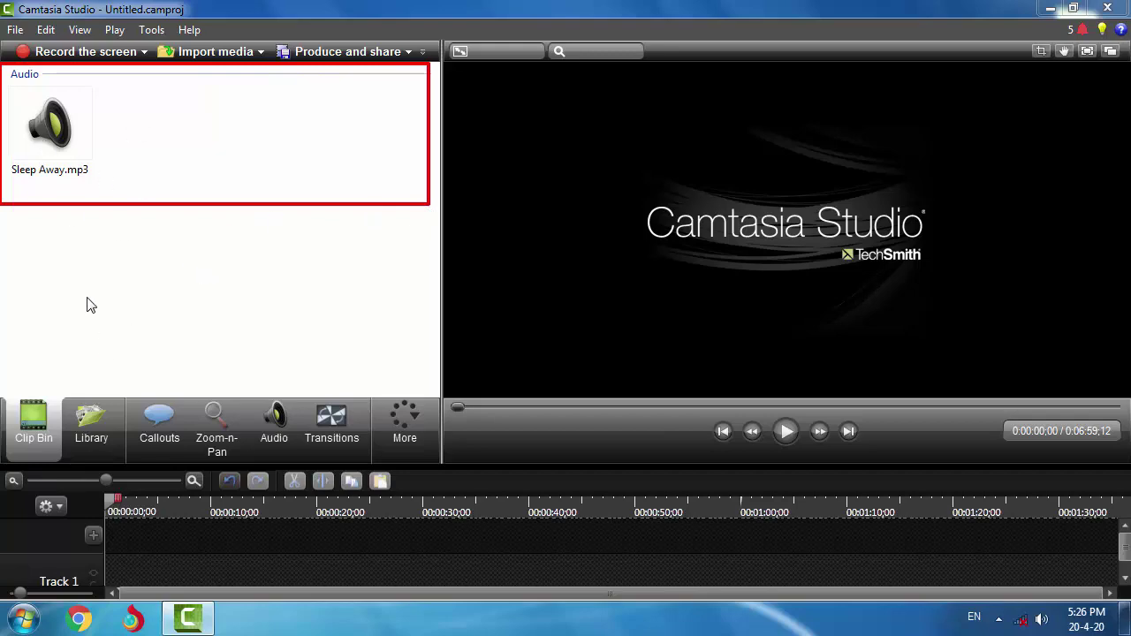
pyautogui.press('Escape')
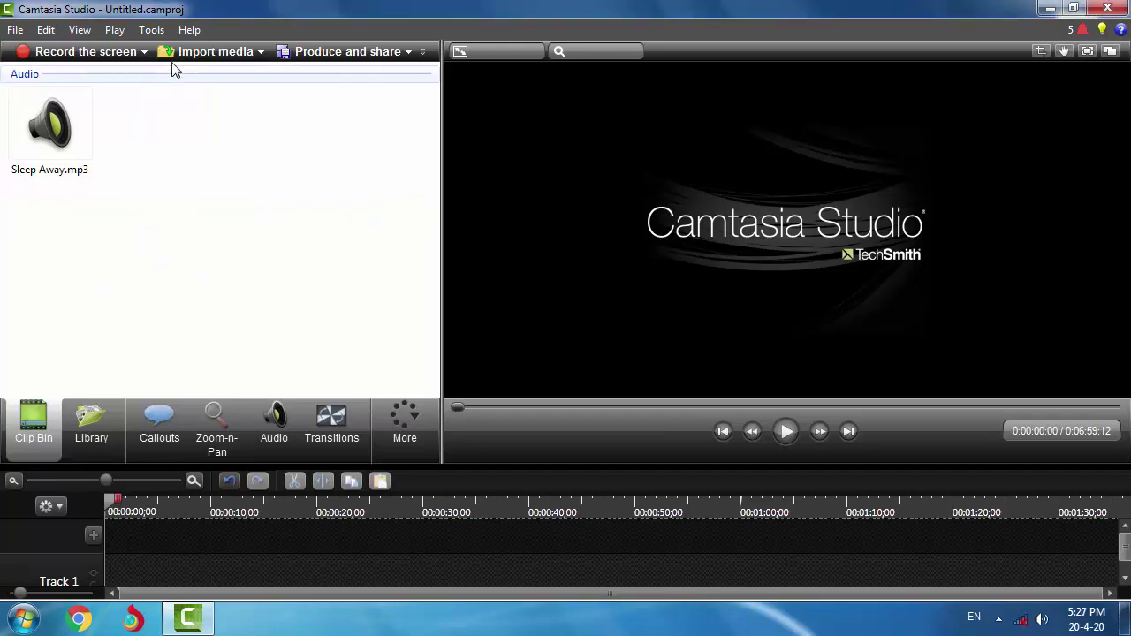
# - Import the image Desert.jpg from the Sample Pictures folder of the Pictures library into the Clip Bin
pyautogui.click(196, 53)
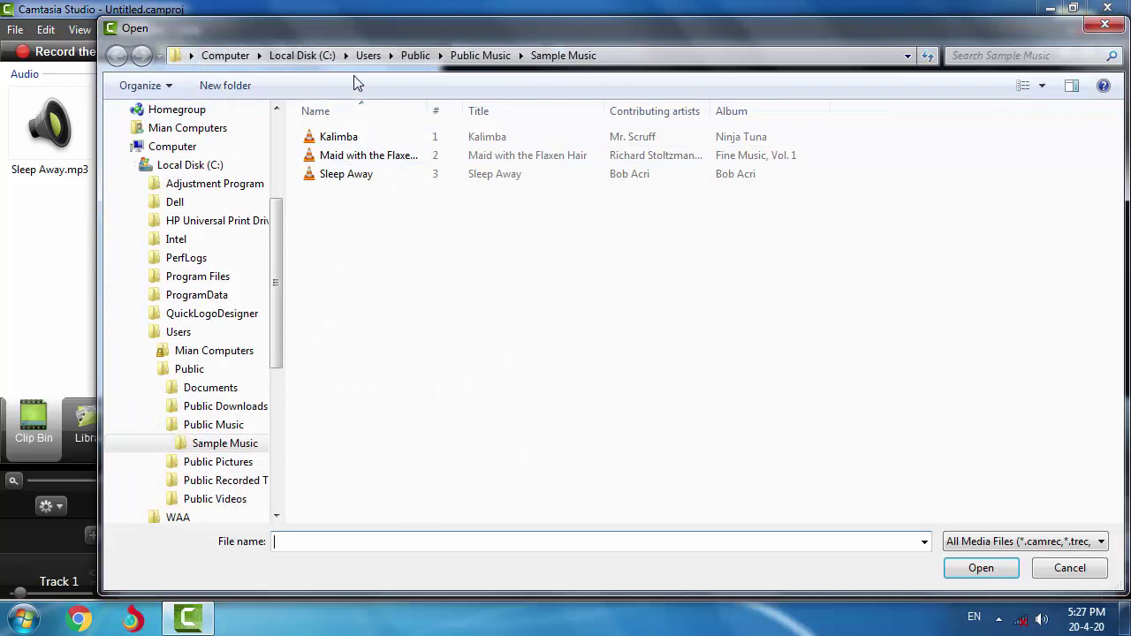
pyautogui.click(472, 55)
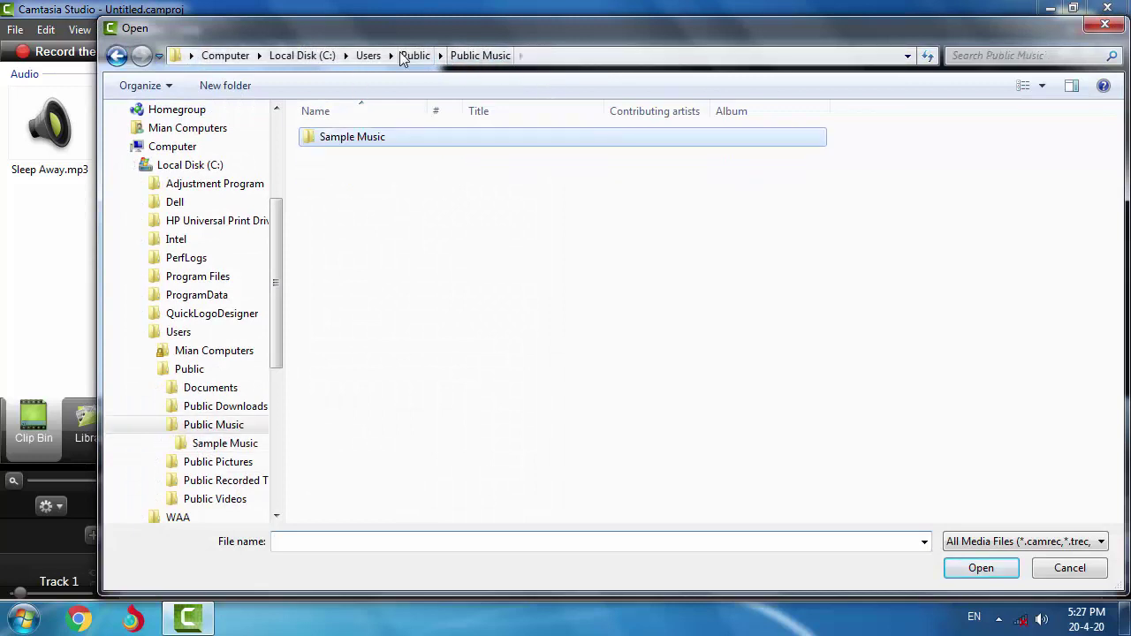
pyautogui.click(411, 55)
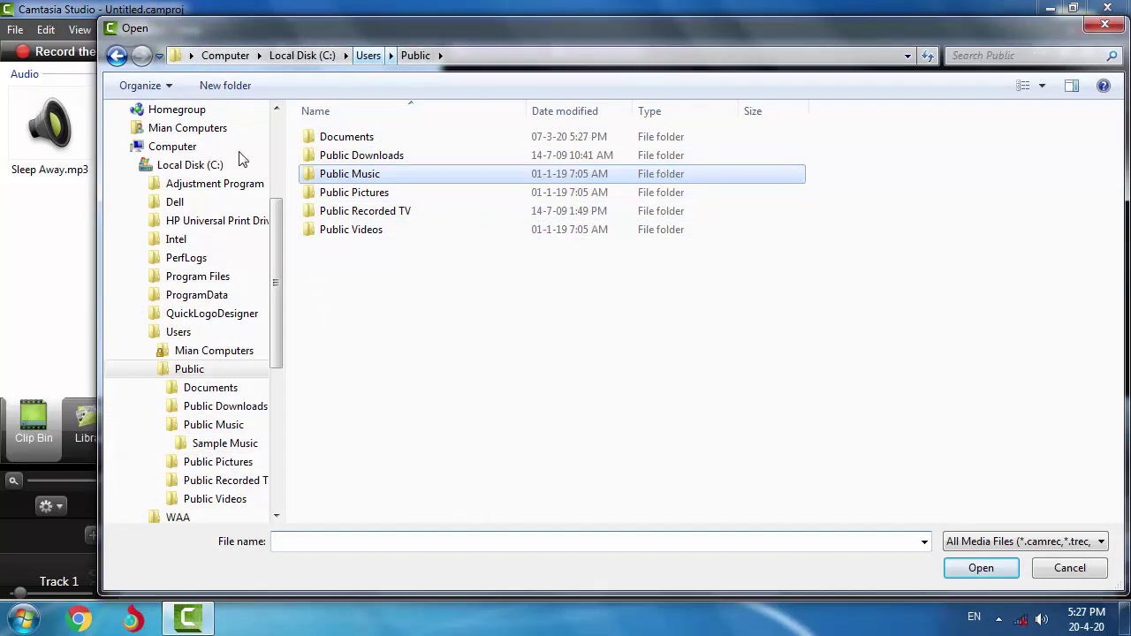
pyautogui.moveTo(275, 230); pyautogui.dragTo(255, 132)
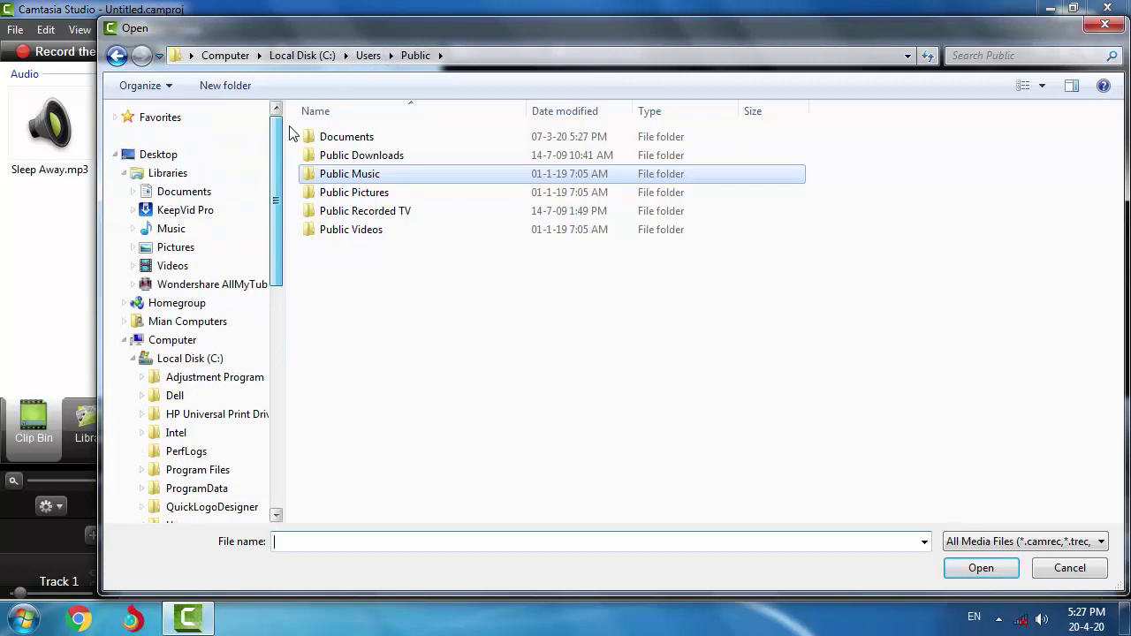
pyautogui.click(180, 174)
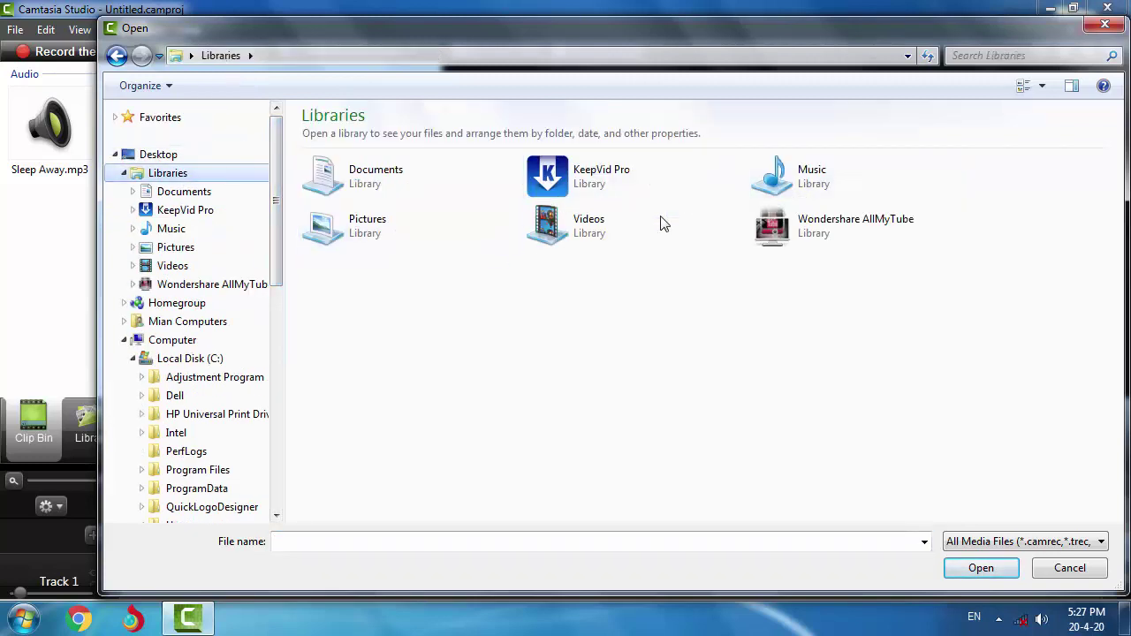
pyautogui.click(350, 236)
pyautogui.doubleClick(350, 237)
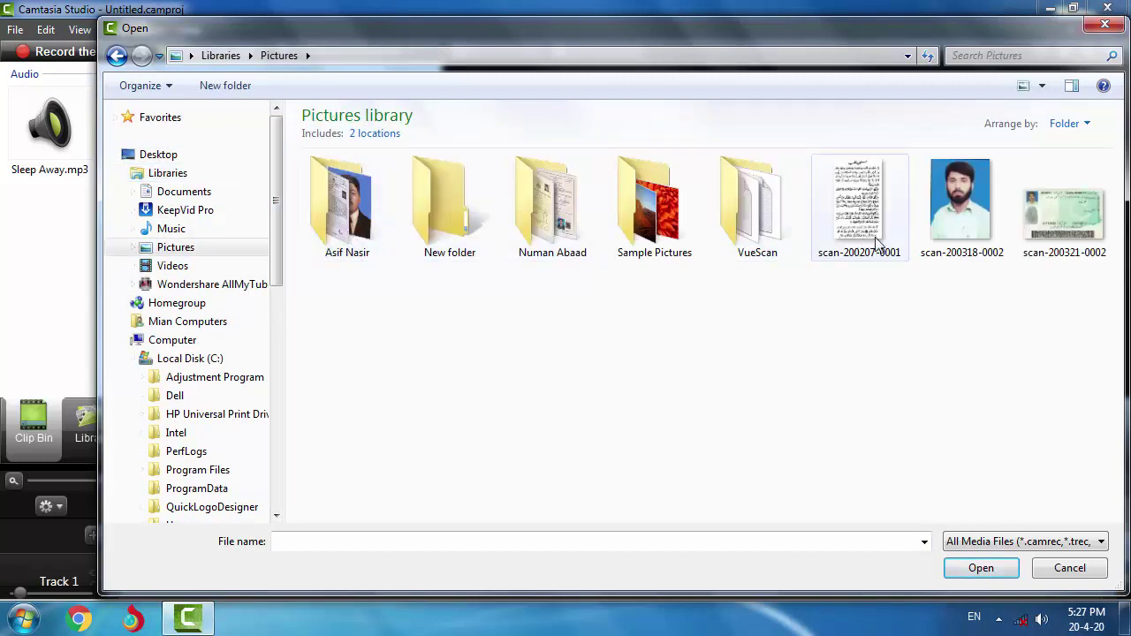
pyautogui.doubleClick(649, 249)
pyautogui.doubleClick(450, 188)
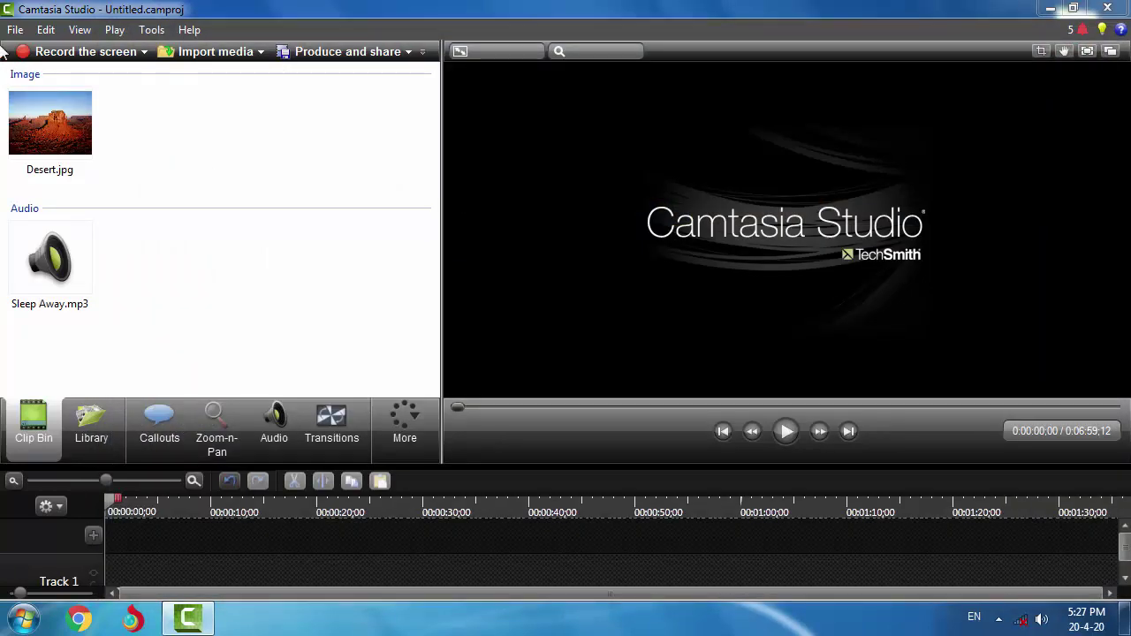
pyautogui.moveTo(1, 69)
pyautogui.mouseDown()
pyautogui.moveTo(328, 208)
pyautogui.moveTo(441, 217)
pyautogui.mouseUp()
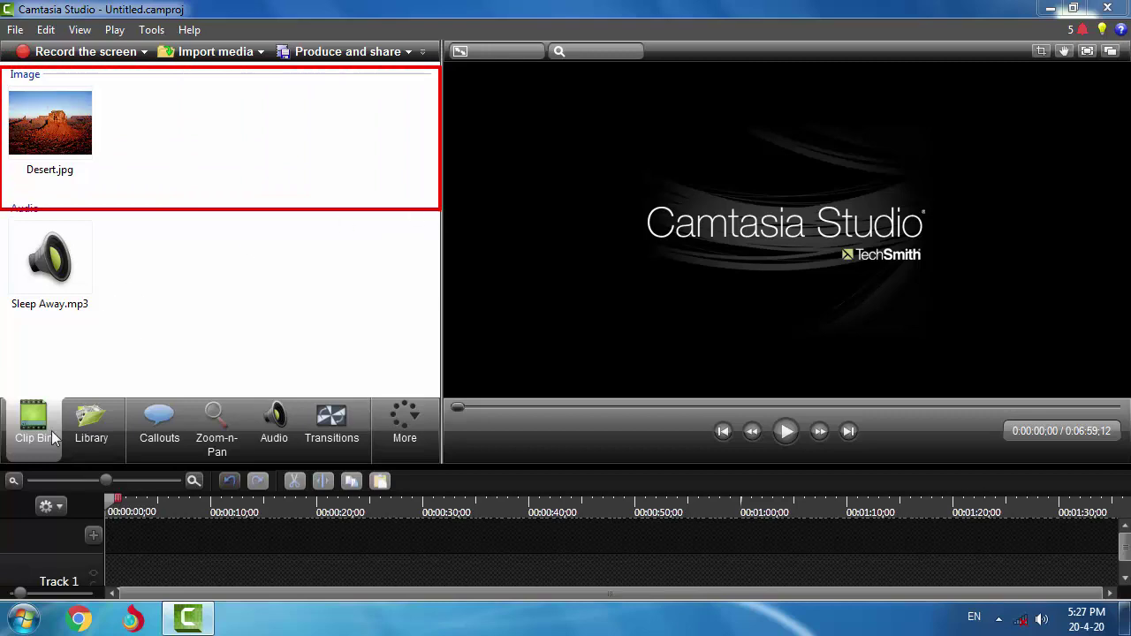
# - Import the video Wildlife from the Sample Videos folder of the Videos library into the Clip Bin
pyautogui.press('Escape')
pyautogui.click(205, 51)
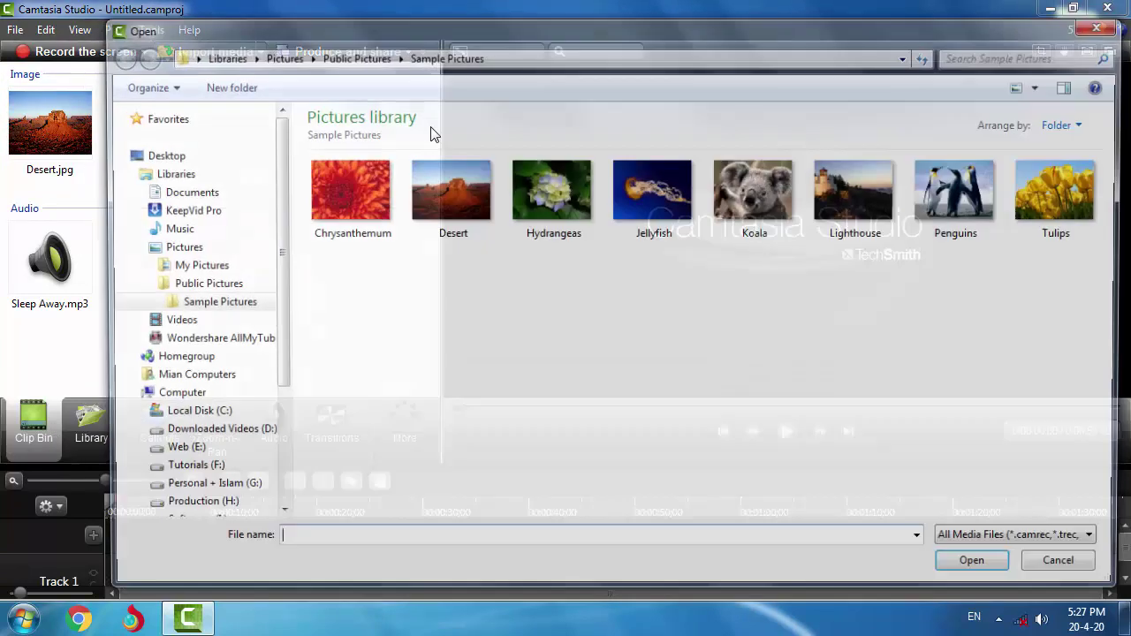
pyautogui.click(362, 56)
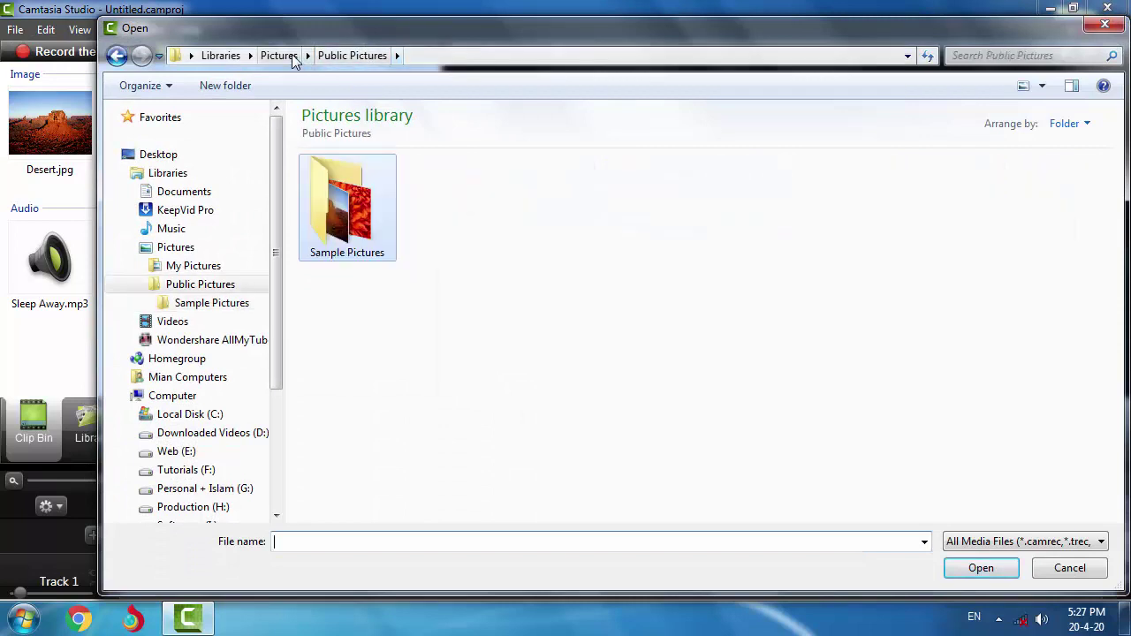
pyautogui.click(281, 55)
pyautogui.click(221, 56)
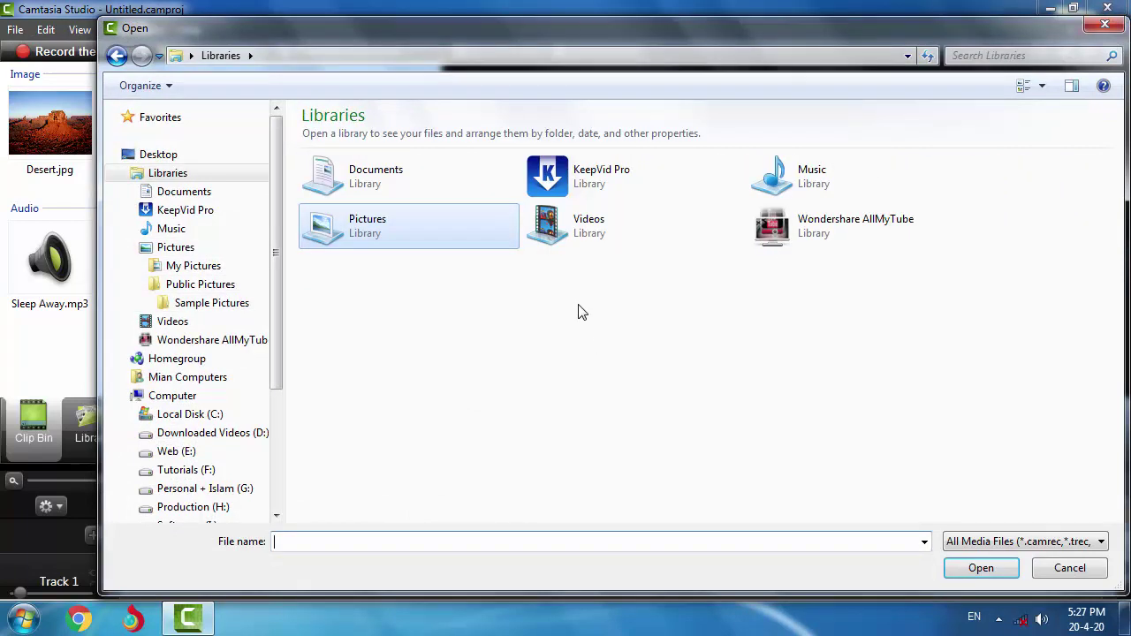
pyautogui.doubleClick(604, 235)
pyautogui.doubleClick(535, 212)
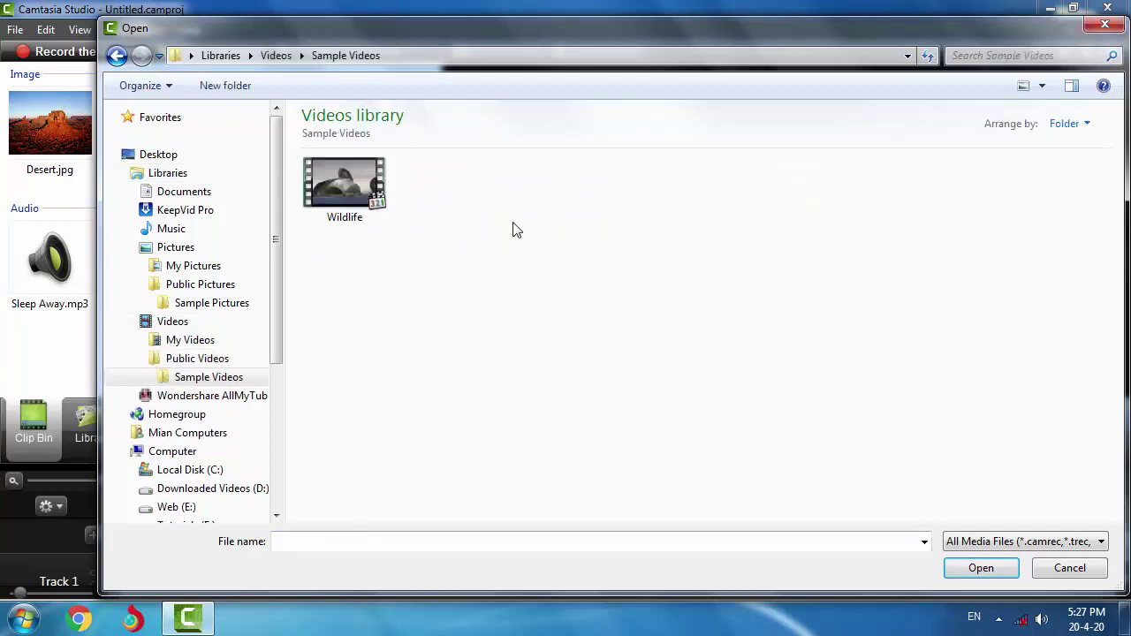
pyautogui.click(349, 183)
pyautogui.doubleClick(349, 182)
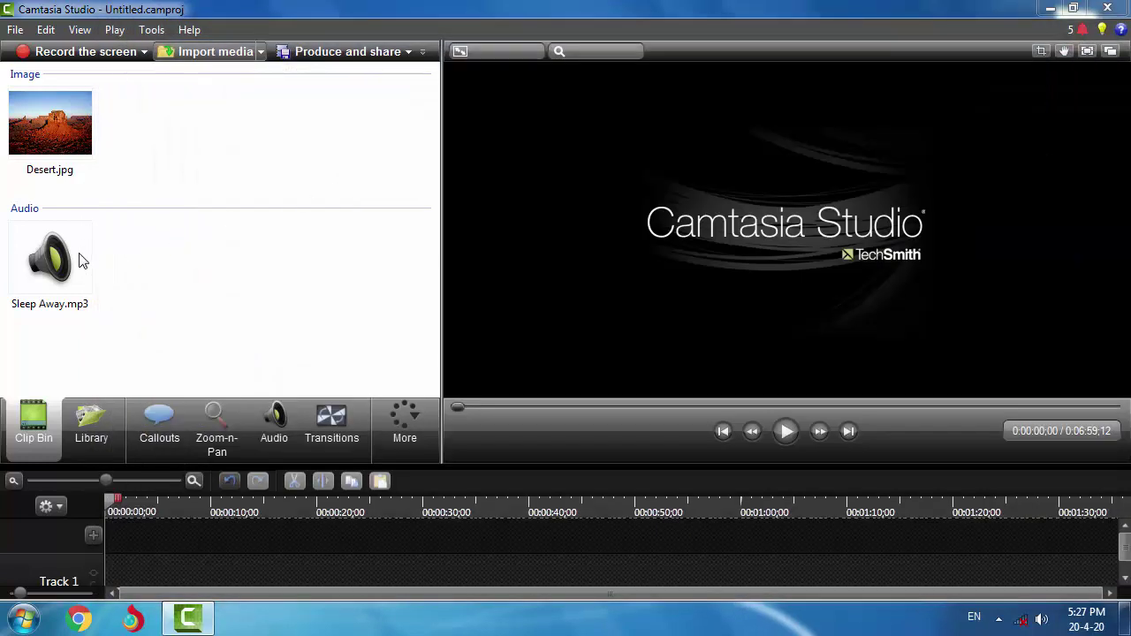
pyautogui.scroll(-1, 123, 279)
pyautogui.click(72, 345)
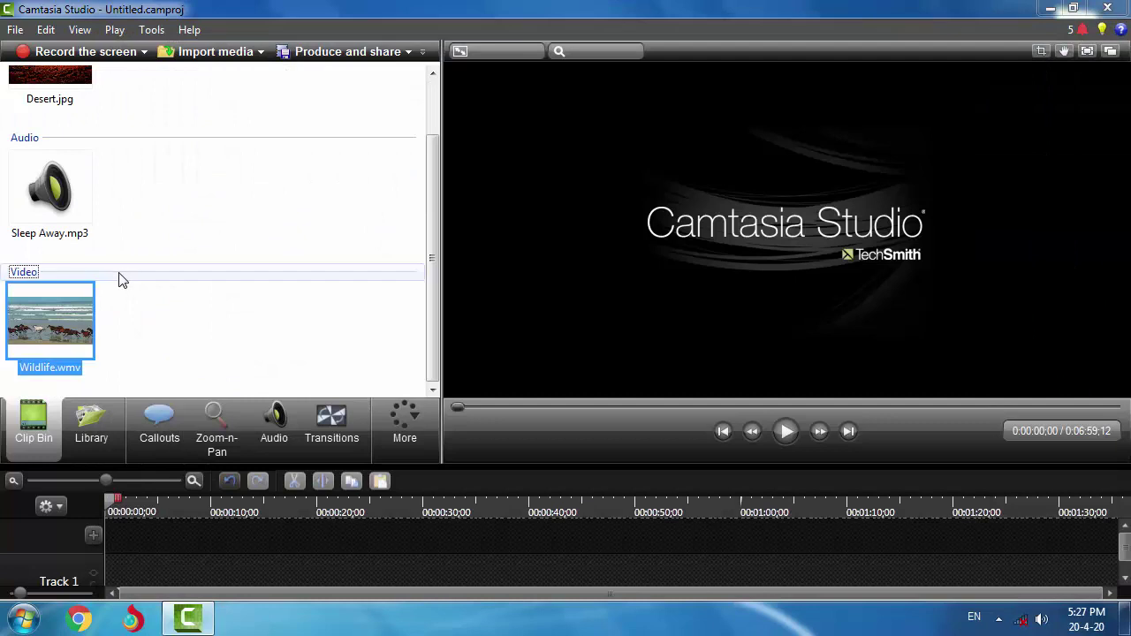
# - Look through the image, audio and video groups of the Clip Bin
pyautogui.moveTo(3, 252); pyautogui.dragTo(416, 391)
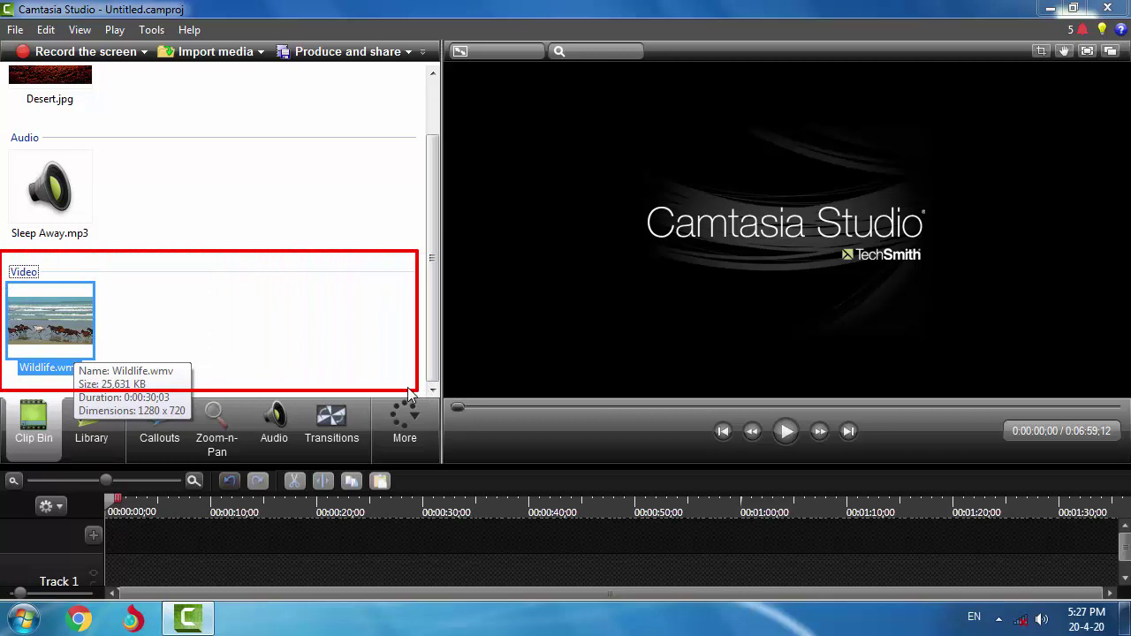
pyautogui.press('Escape')
pyautogui.scroll(2, 176, 265)
pyautogui.scroll(-2, 235, 277)
pyautogui.scroll(2, 235, 277)
# - Enlarge the timeline area so that Track 1 has its full height in view
pyautogui.click(471, 478)
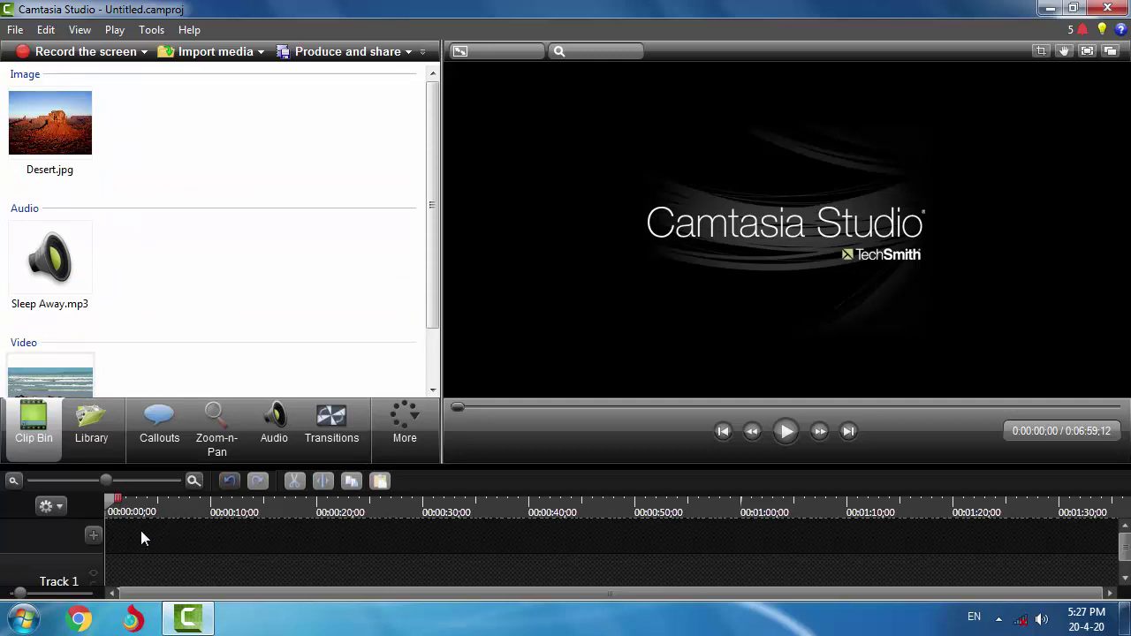
pyautogui.moveTo(105, 519)
pyautogui.mouseDown()
pyautogui.moveTo(445, 599)
pyautogui.moveTo(1021, 611)
pyautogui.moveTo(1079, 604)
pyautogui.moveTo(1084, 589)
pyautogui.mouseUp()
pyautogui.moveTo(525, 464); pyautogui.dragTo(534, 495)
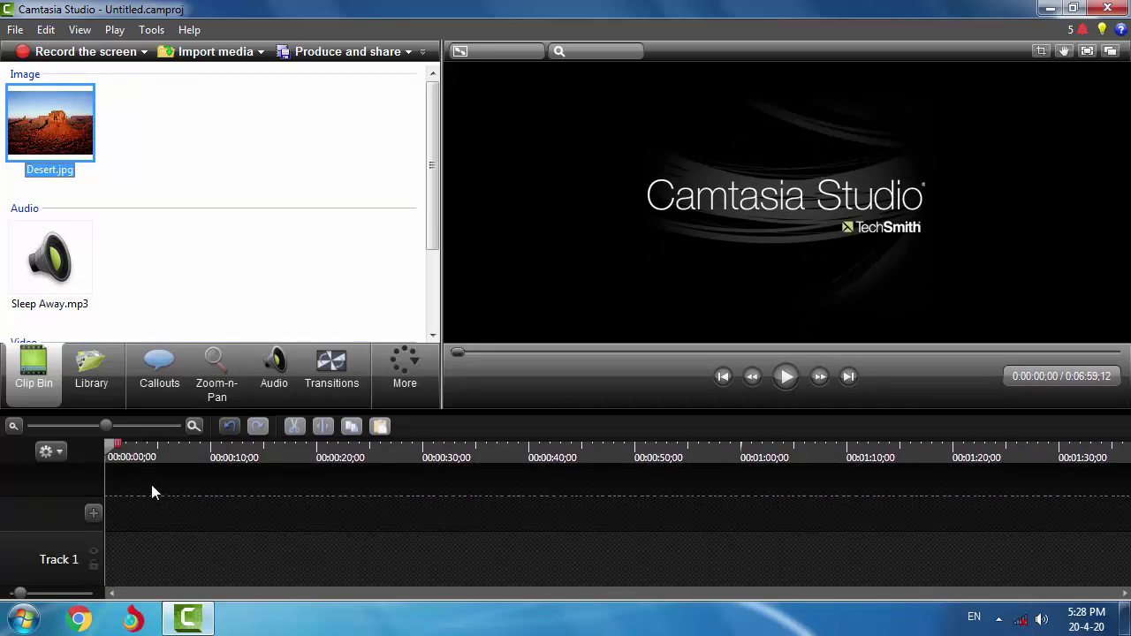
# - Add Desert.jpg from the Clip Bin to Track 1 with the playhead at 00:00:10;02
pyautogui.moveTo(55, 123)
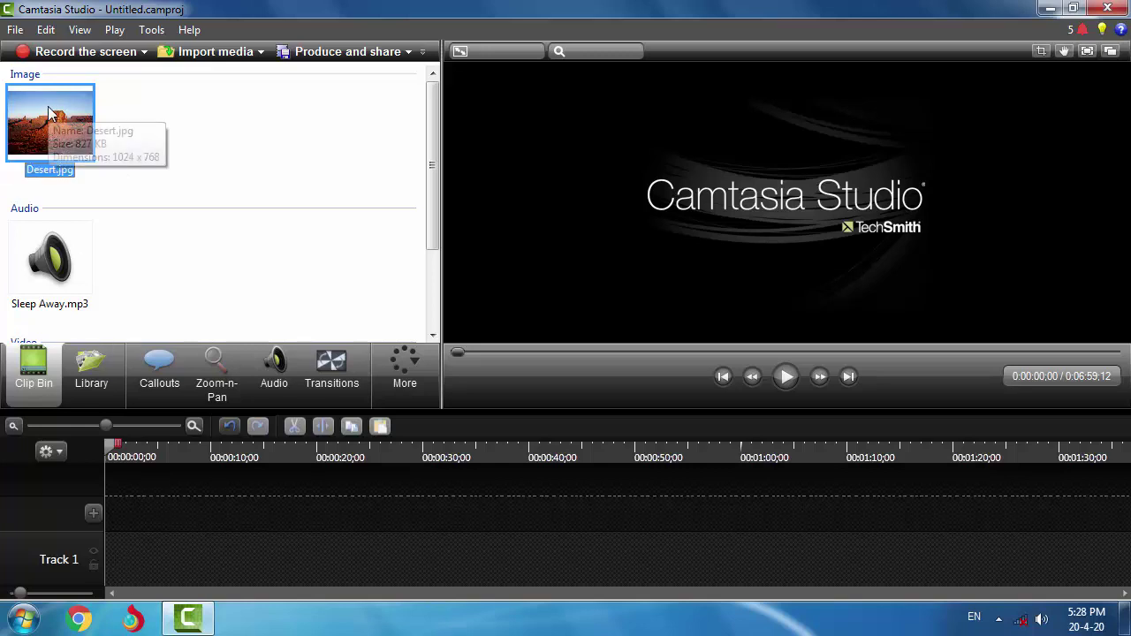
pyautogui.rightClick(48, 112)
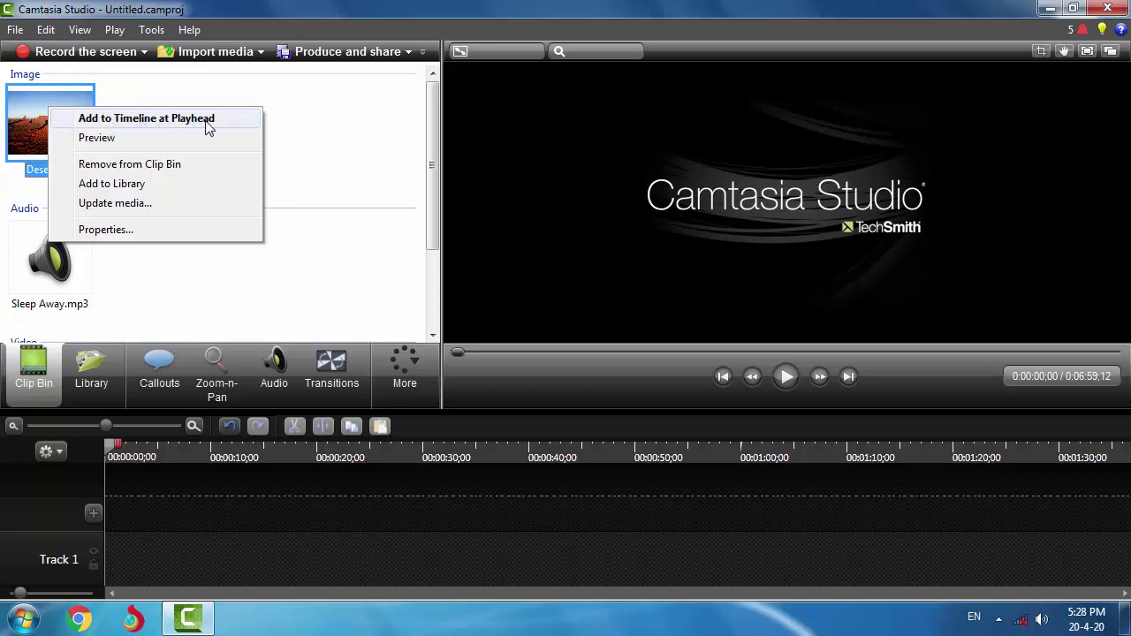
pyautogui.moveTo(115, 456); pyautogui.dragTo(341, 474)
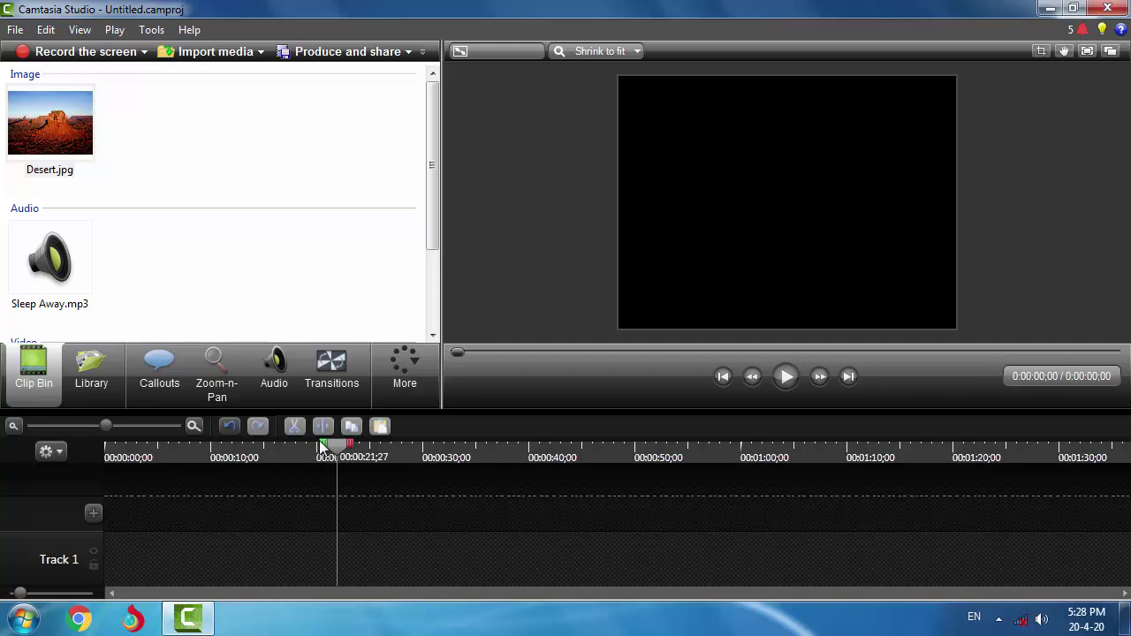
pyautogui.moveTo(338, 446); pyautogui.dragTo(218, 493)
pyautogui.moveTo(36, 114)
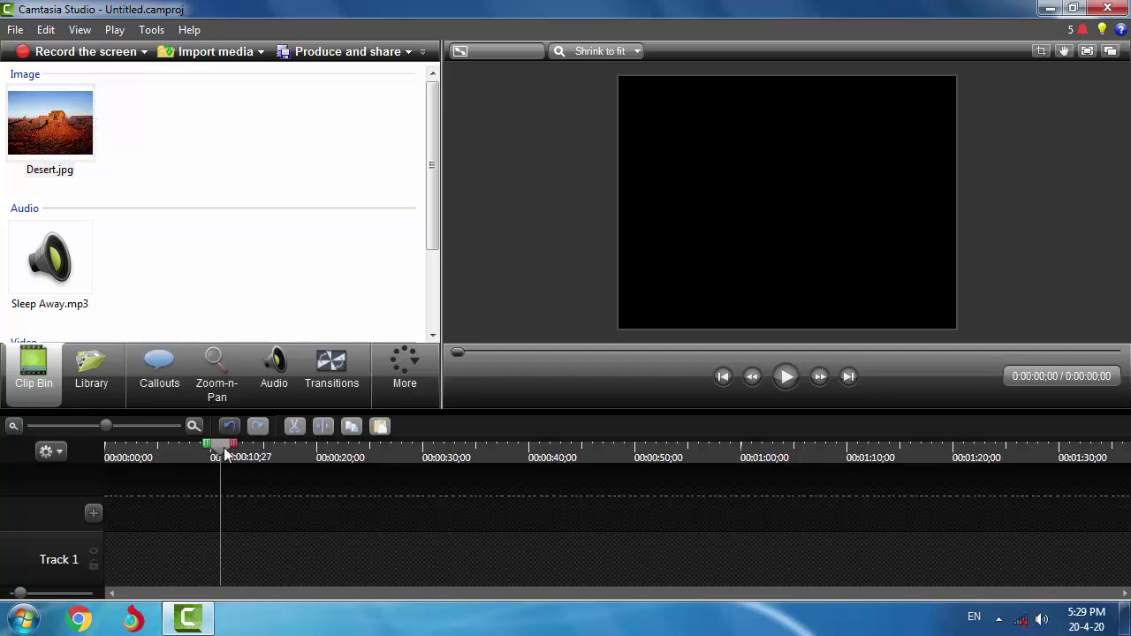
pyautogui.moveTo(221, 447); pyautogui.dragTo(211, 484)
pyautogui.rightClick(61, 110)
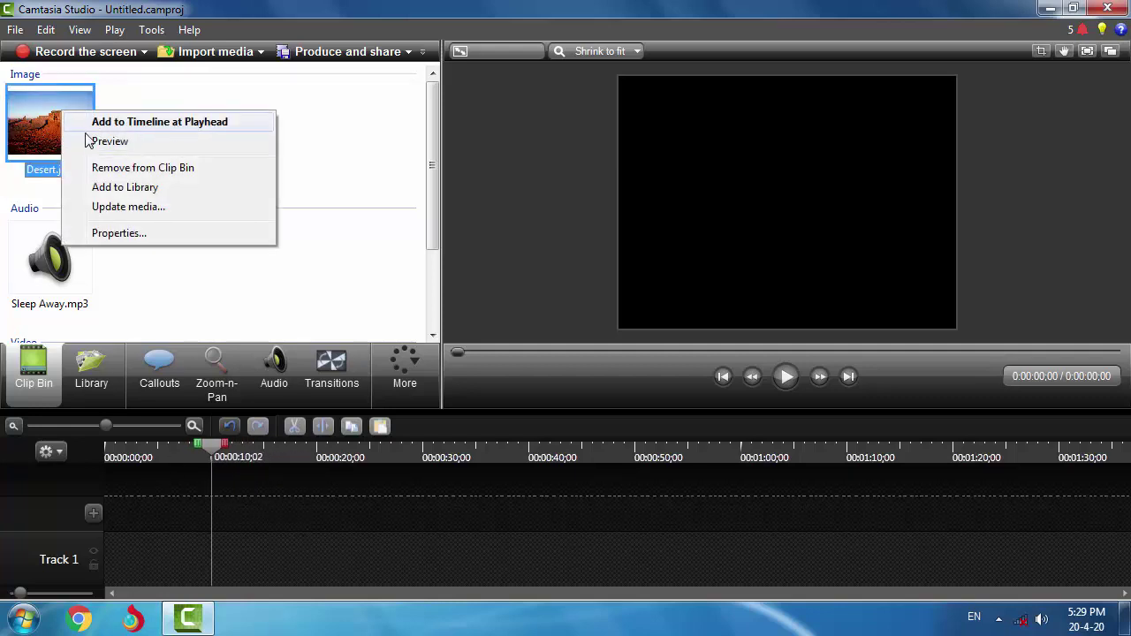
pyautogui.rightClick(35, 105)
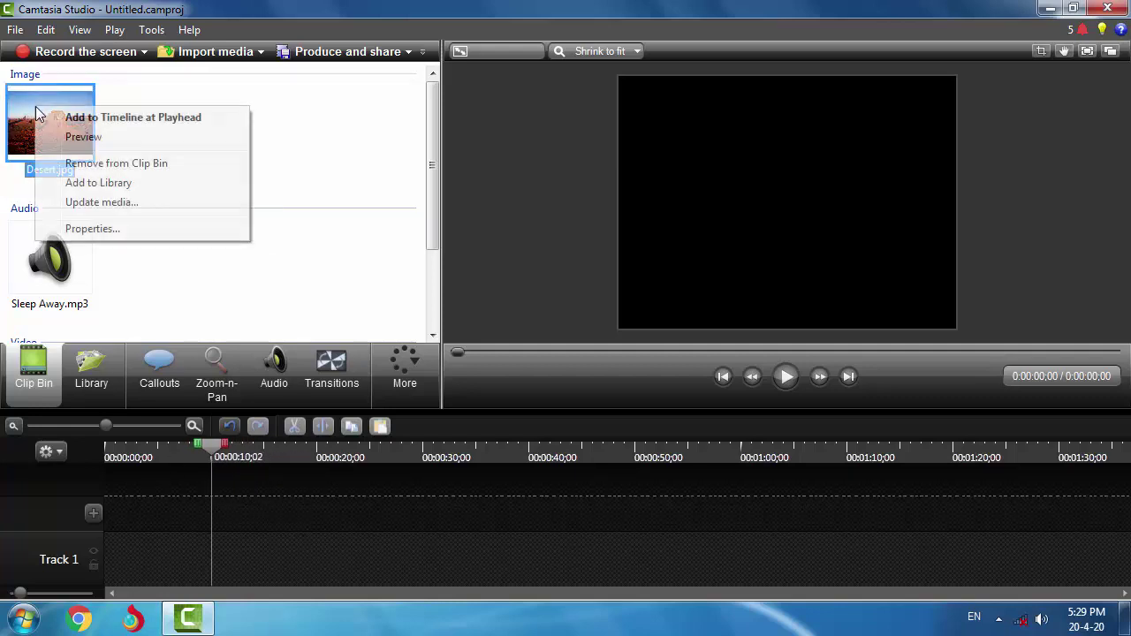
pyautogui.click(200, 117)
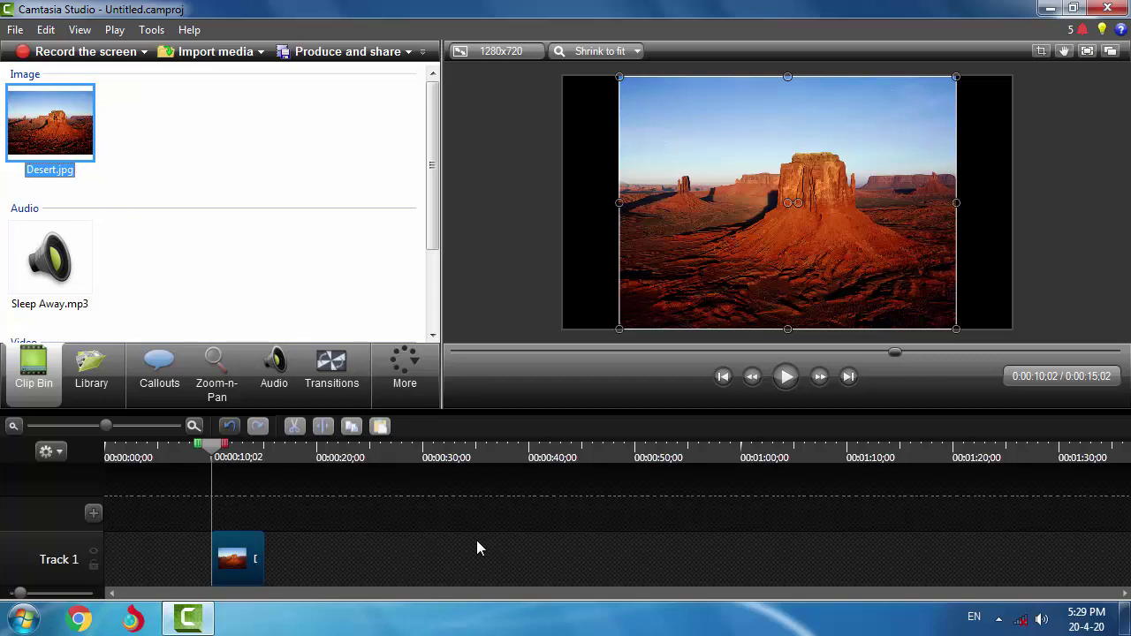
# - Place a second copy of Desert.jpg on Track 1 at about 35 seconds
pyautogui.hotkey('ctrl', 'v')
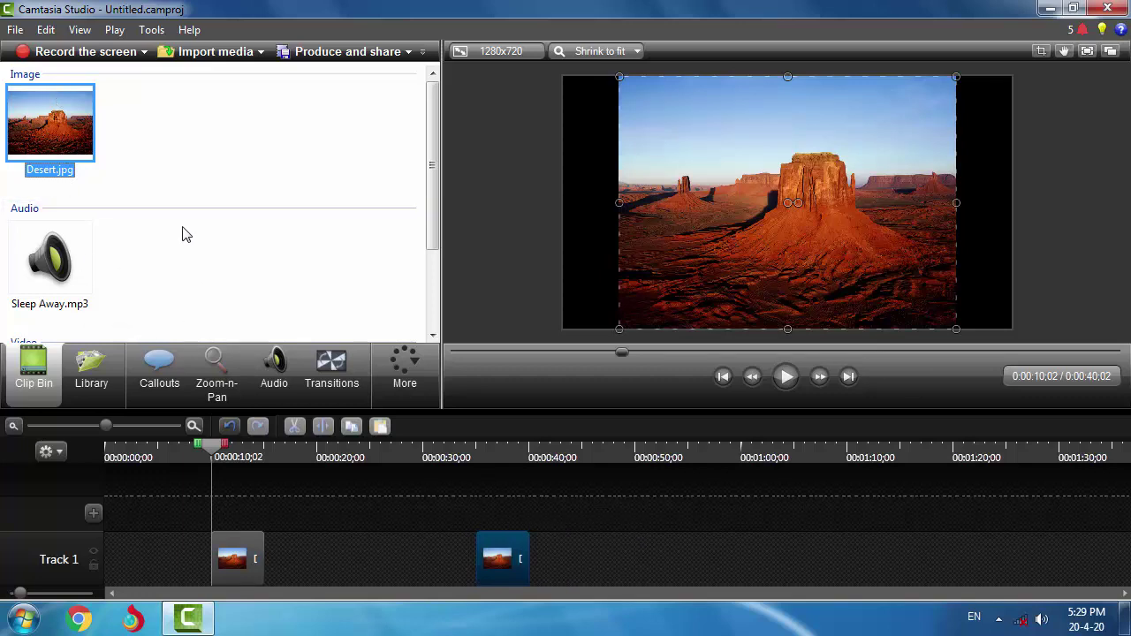
pyautogui.click(81, 250)
pyautogui.scroll(-2, 77, 254)
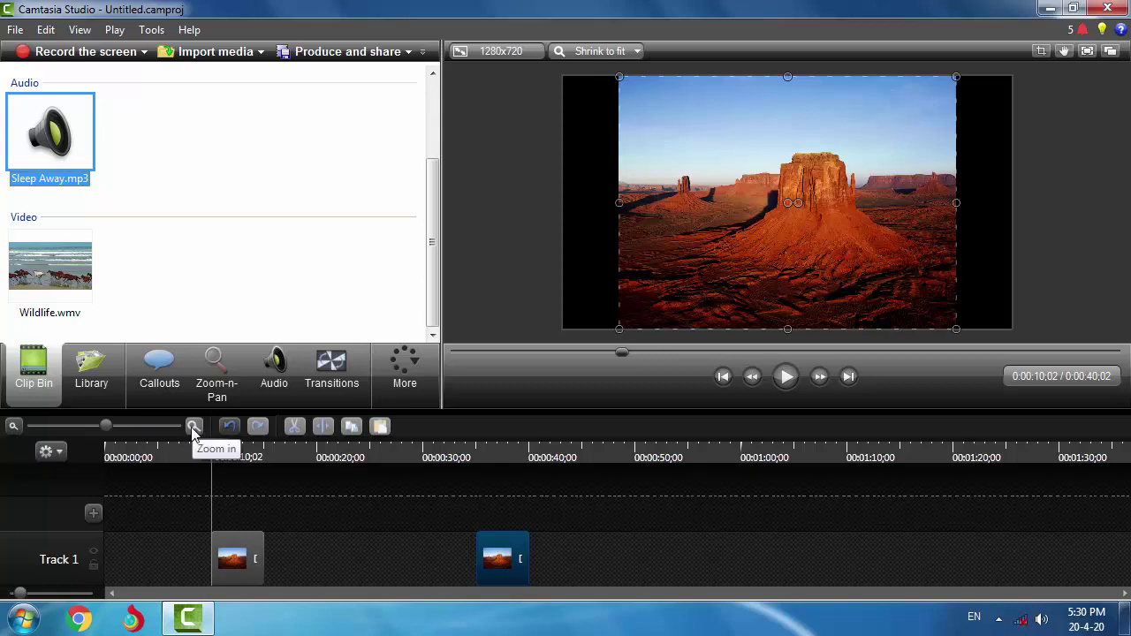
# - Zoom the timeline in and out to view the two Desert.jpg clips at different time scales
pyautogui.moveTo(107, 424)
pyautogui.mouseDown()
pyautogui.moveTo(76, 426)
pyautogui.moveTo(135, 429)
pyautogui.moveTo(87, 434)
pyautogui.moveTo(119, 434)
pyautogui.mouseUp()
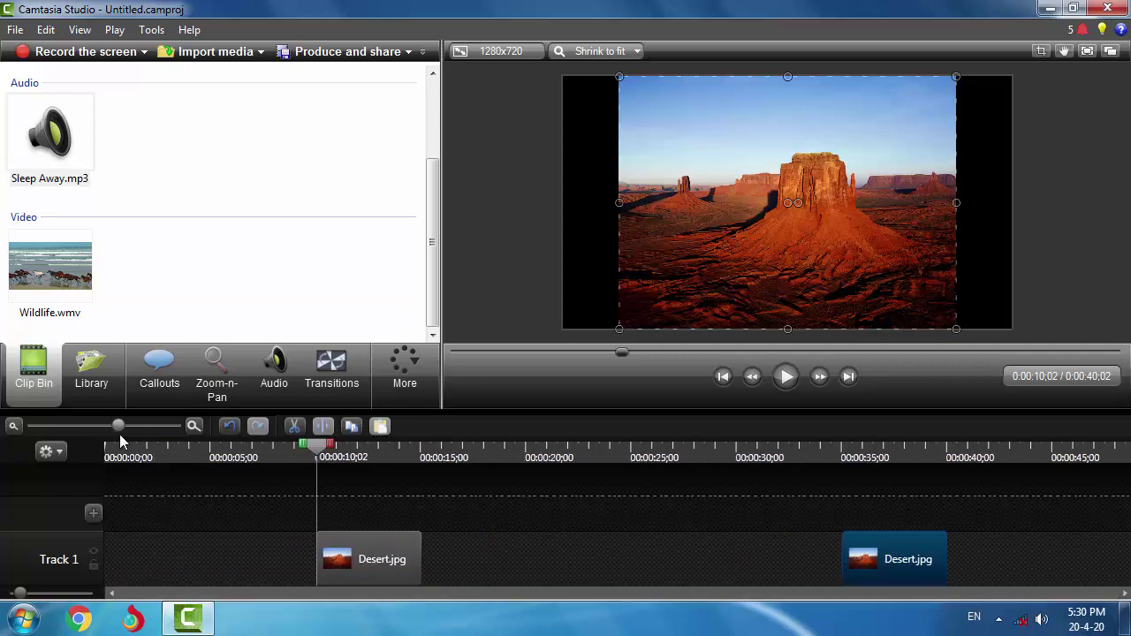
pyautogui.click(194, 426)
pyautogui.click(13, 425)
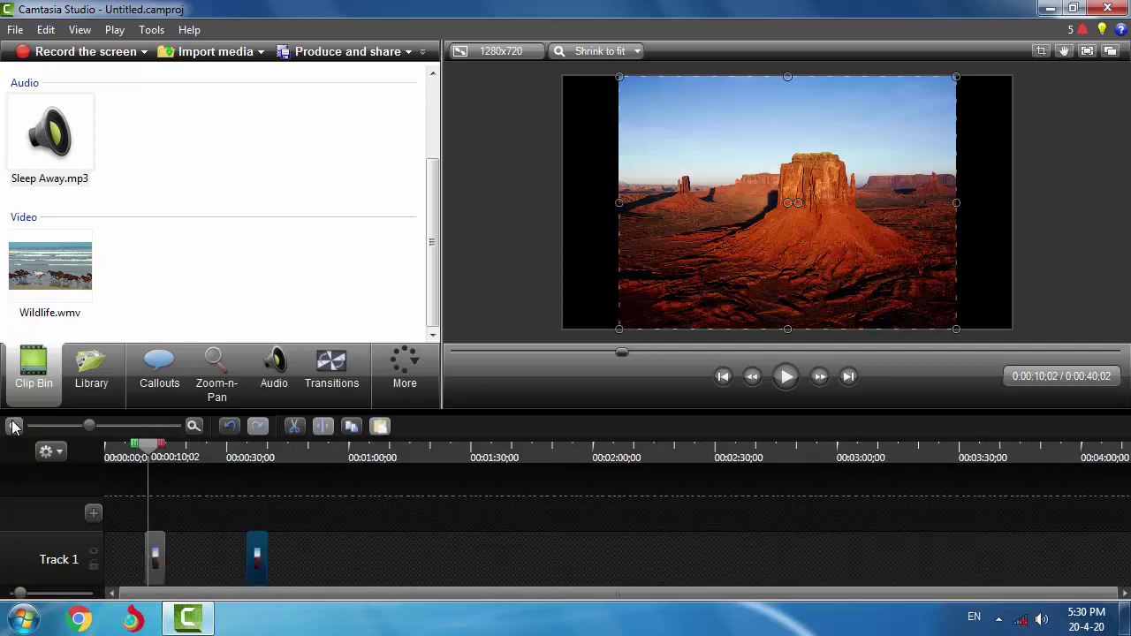
pyautogui.click(13, 426)
pyautogui.click(193, 426)
pyautogui.click(194, 426)
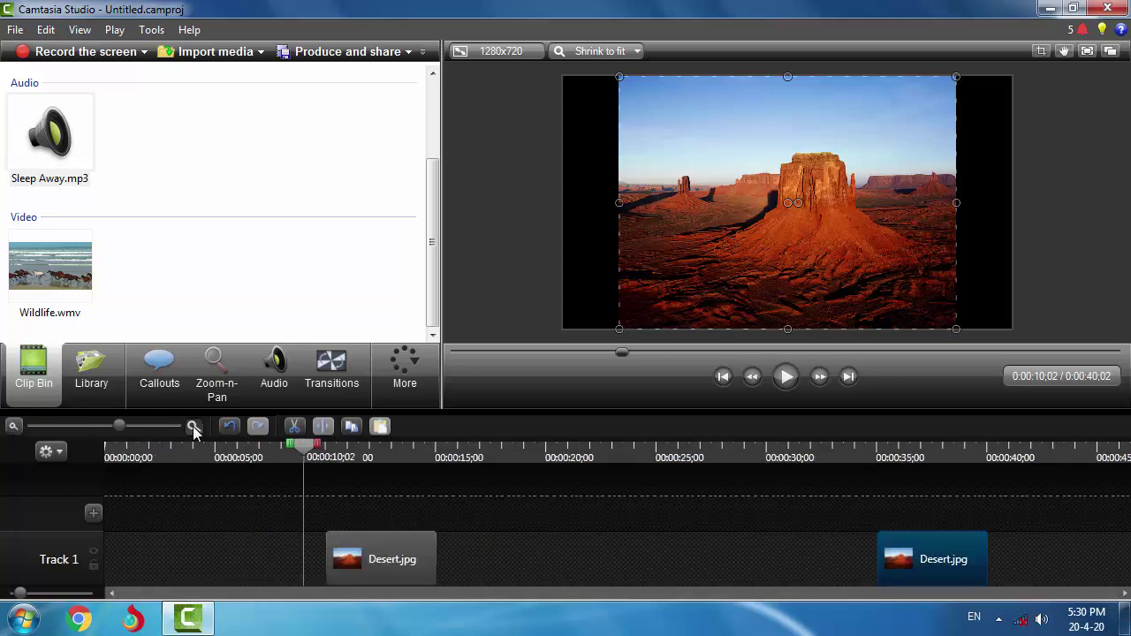
pyautogui.moveTo(124, 425)
pyautogui.mouseDown()
pyautogui.moveTo(108, 424)
pyautogui.moveTo(121, 426)
pyautogui.mouseUp()
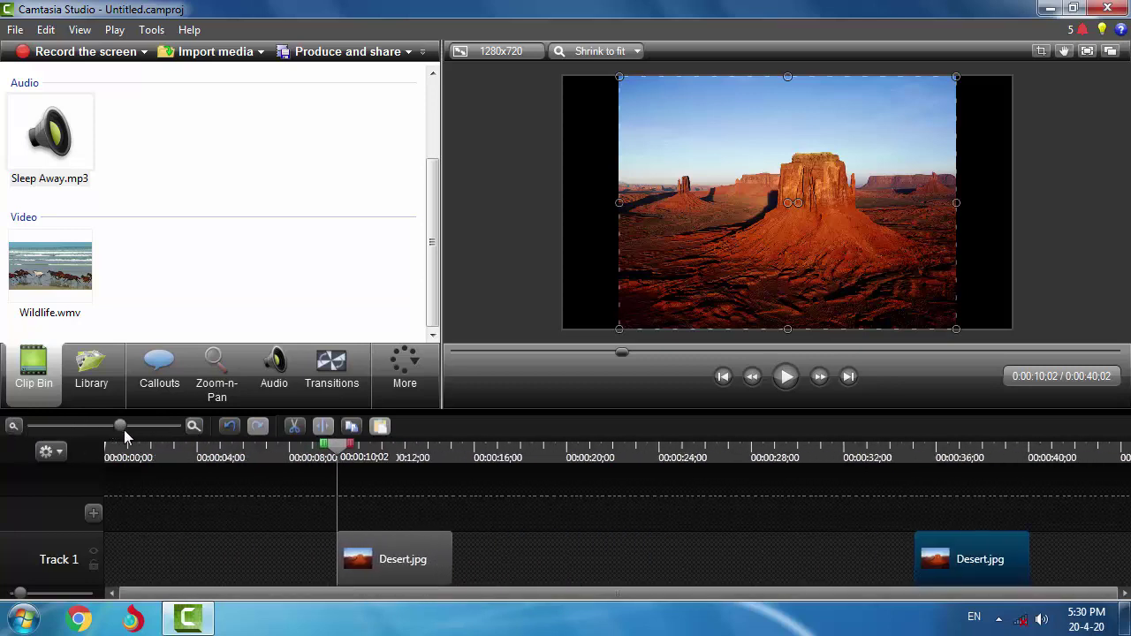
# - Undo the placement of the second Desert.jpg clip on Track 1, and redo it
pyautogui.click(230, 427)
pyautogui.click(257, 427)
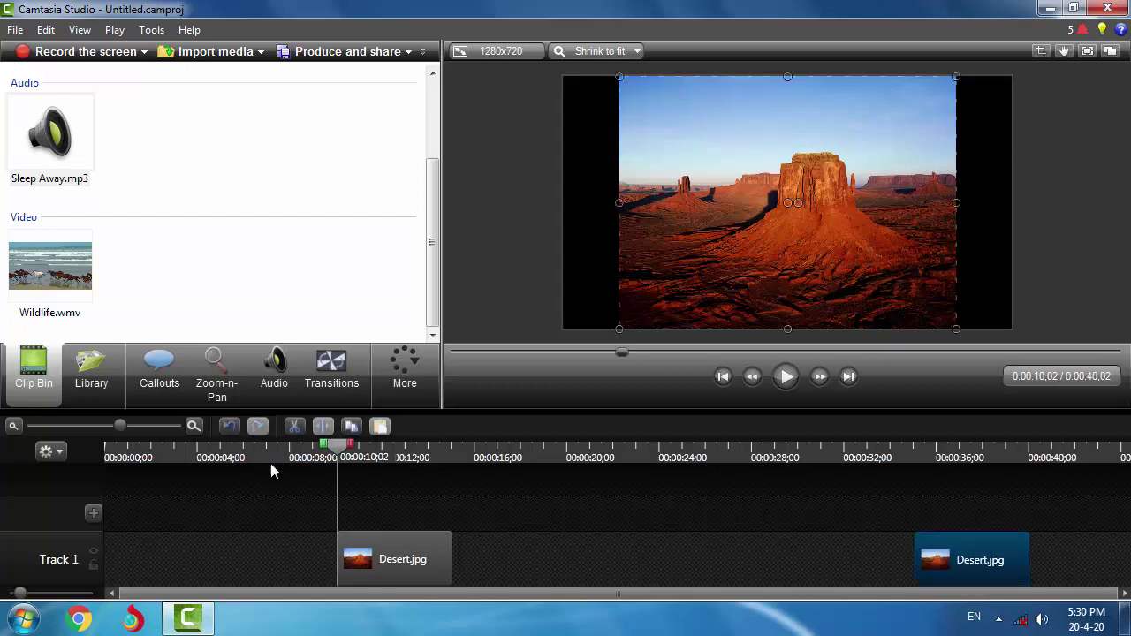
pyautogui.scroll(-2, 361, 511)
pyautogui.click(228, 428)
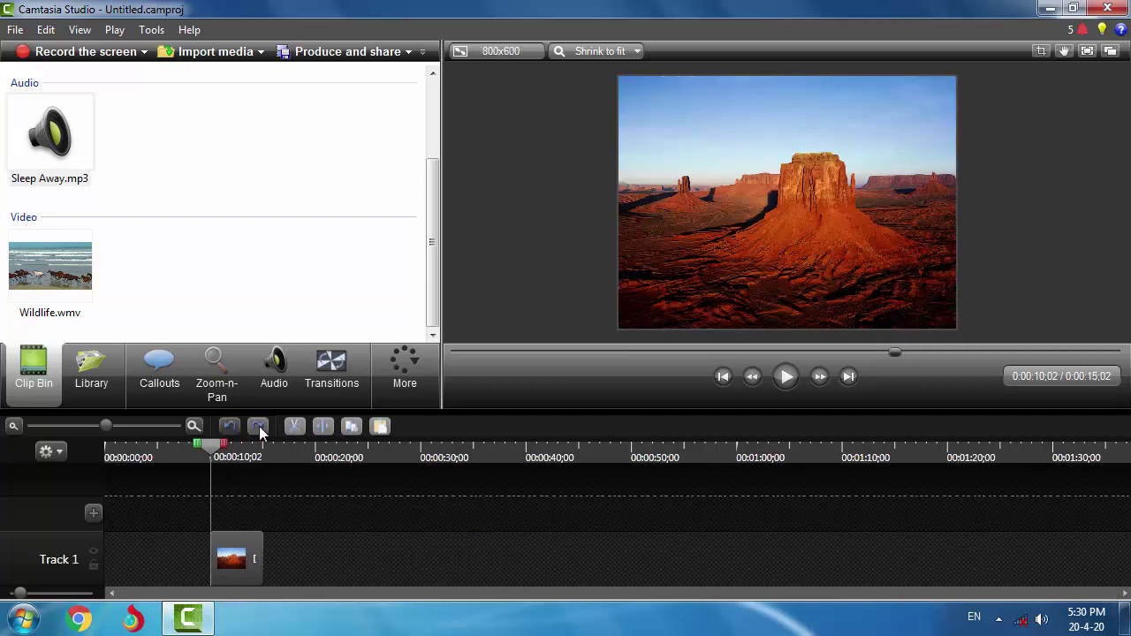
pyautogui.click(258, 426)
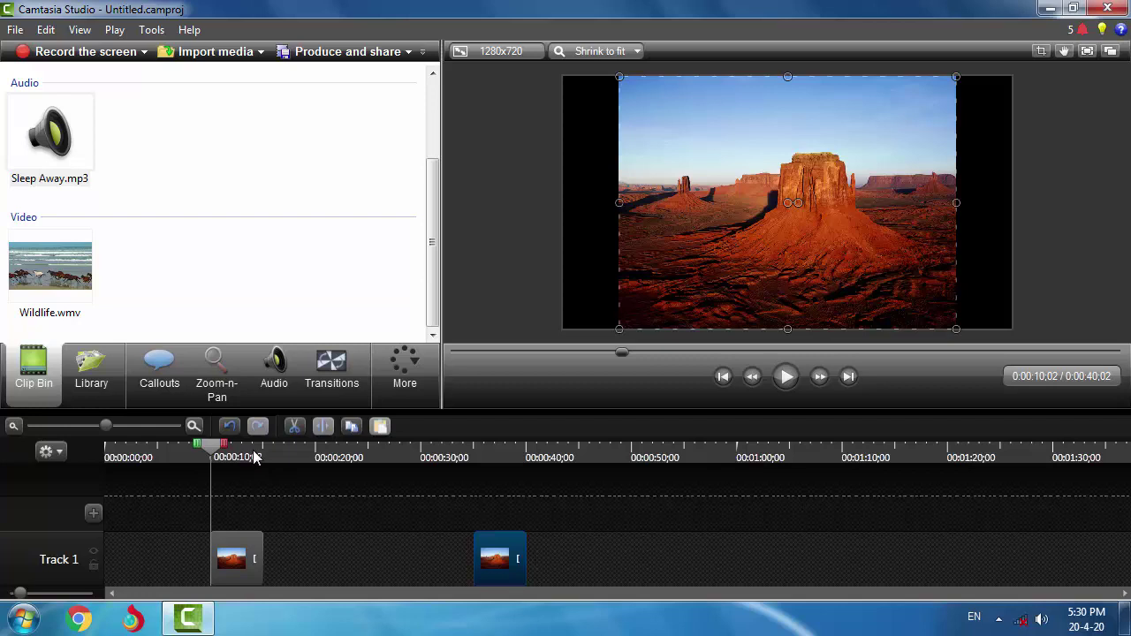
# - Add Sleep Away.mp3 to Track 1 at about 18 seconds, between the two Desert.jpg clips
pyautogui.scroll(2, 253, 451)
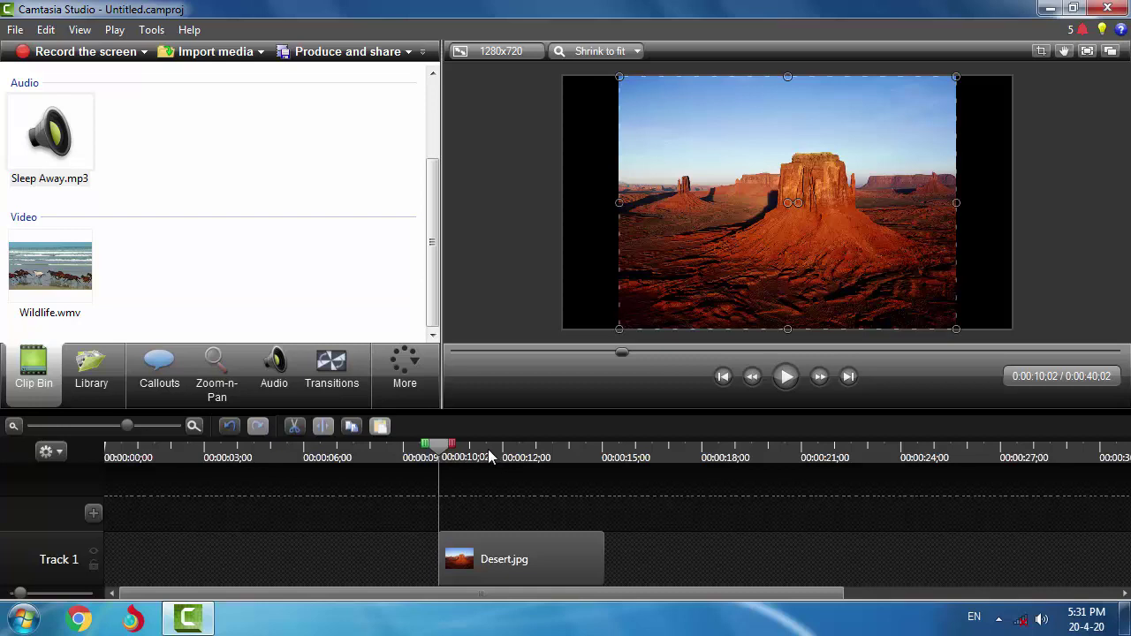
pyautogui.click(37, 147)
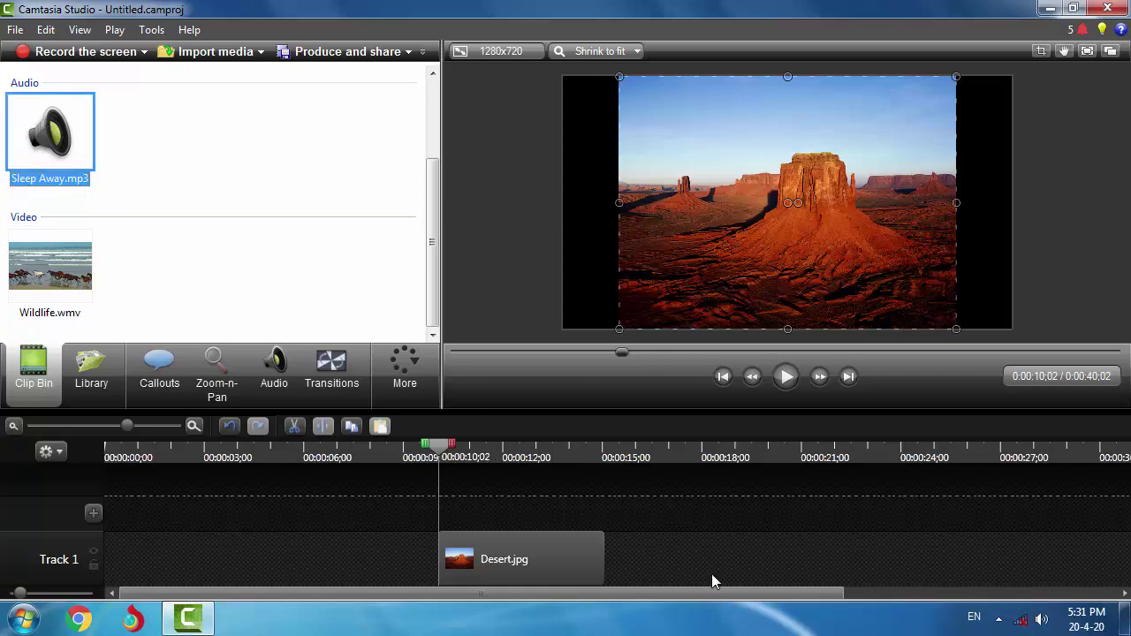
pyautogui.moveTo(711, 575); pyautogui.dragTo(713, 564)
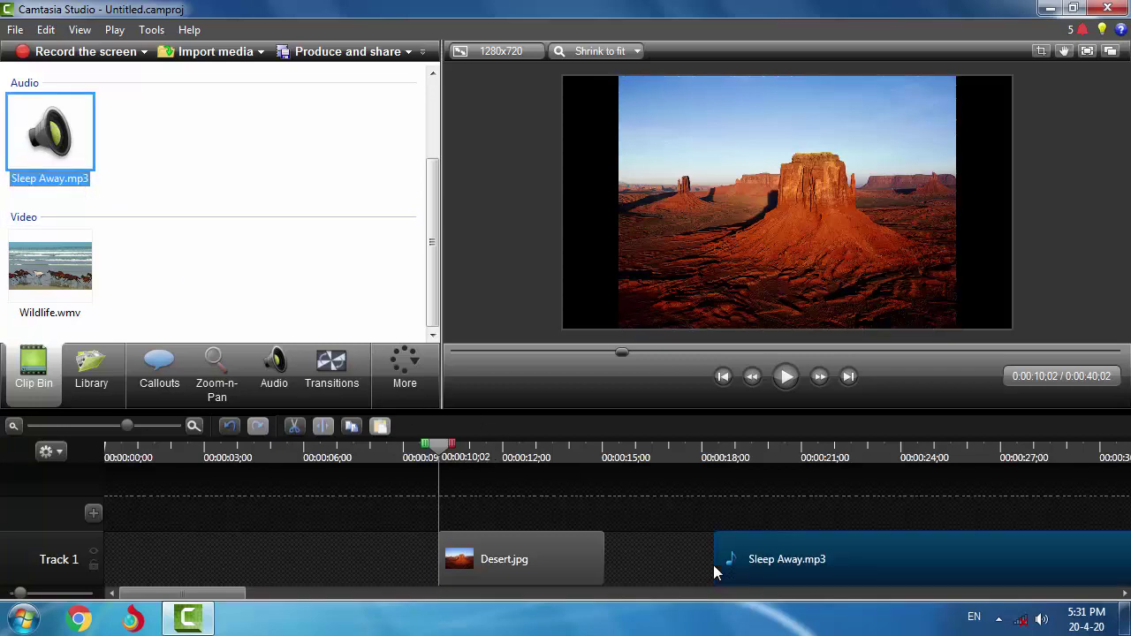
# - Cut the range from about 00:00:21;08 to 00:00:26;13 out of the Sleep Away.mp3 clip and select the remaining clip
pyautogui.click(306, 448)
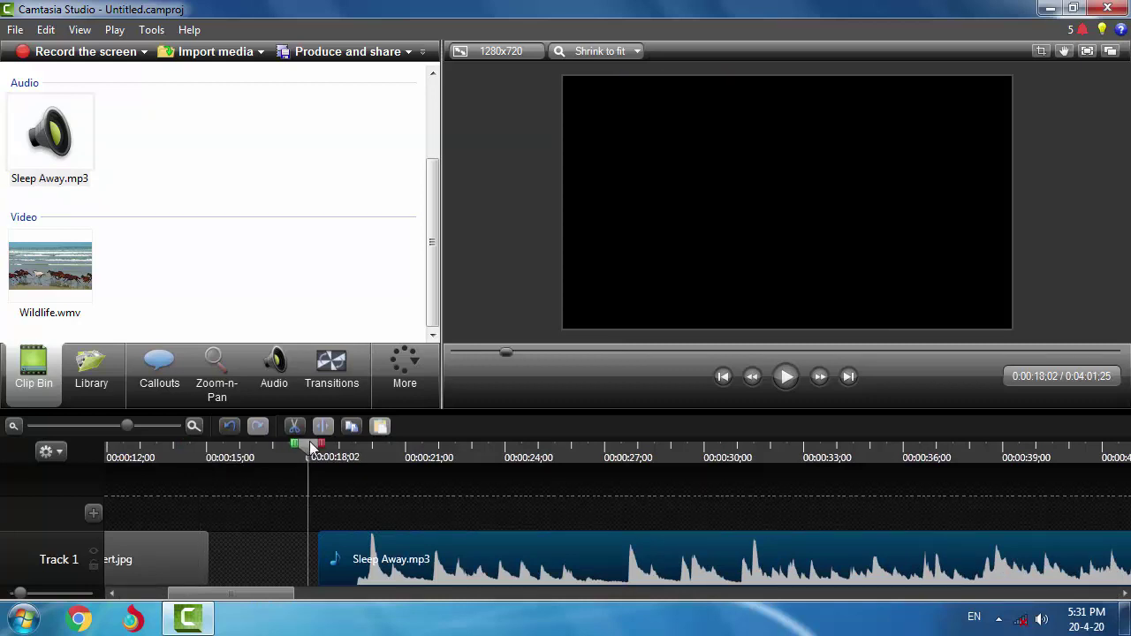
pyautogui.click(462, 448)
pyautogui.moveTo(458, 448); pyautogui.dragTo(434, 450)
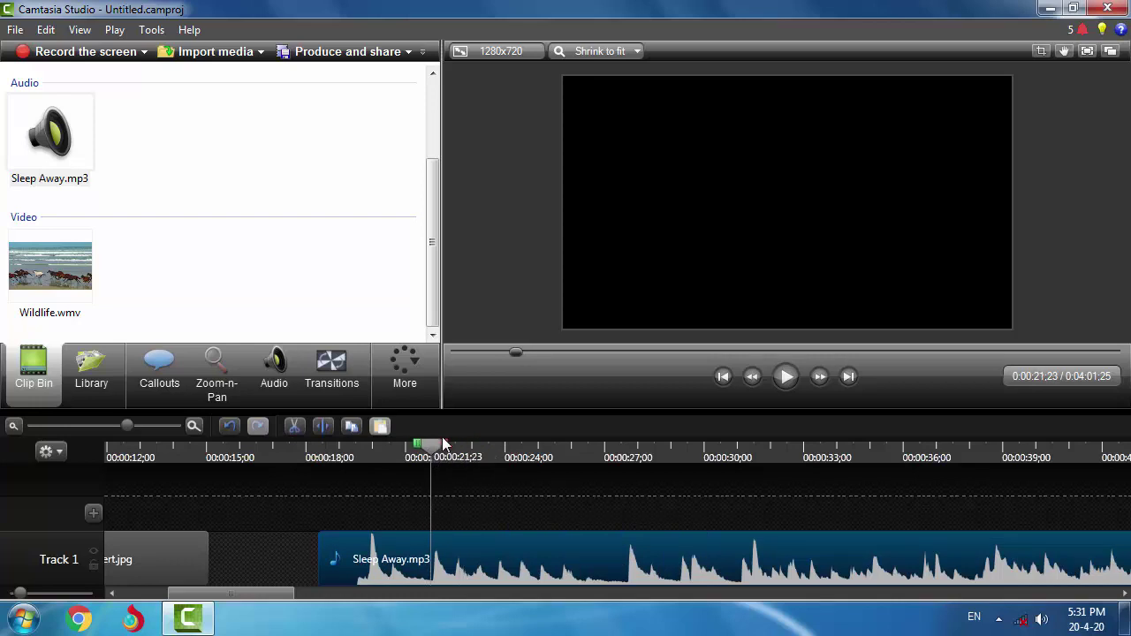
pyautogui.moveTo(444, 449); pyautogui.dragTo(587, 448)
pyautogui.moveTo(421, 446); pyautogui.dragTo(404, 448)
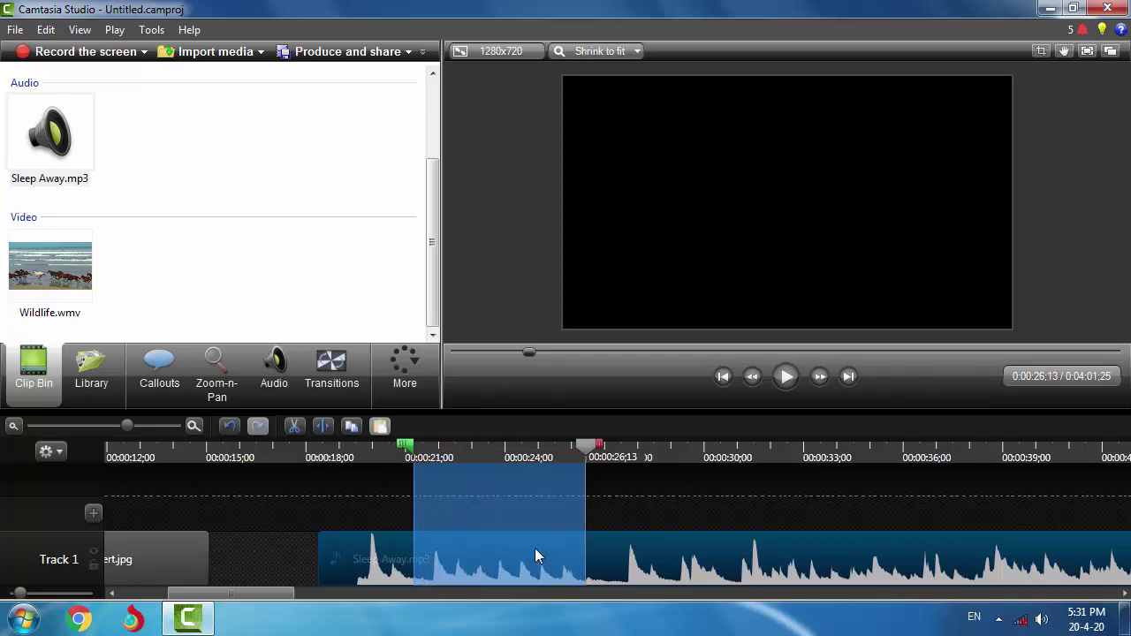
pyautogui.moveTo(586, 450); pyautogui.dragTo(488, 452)
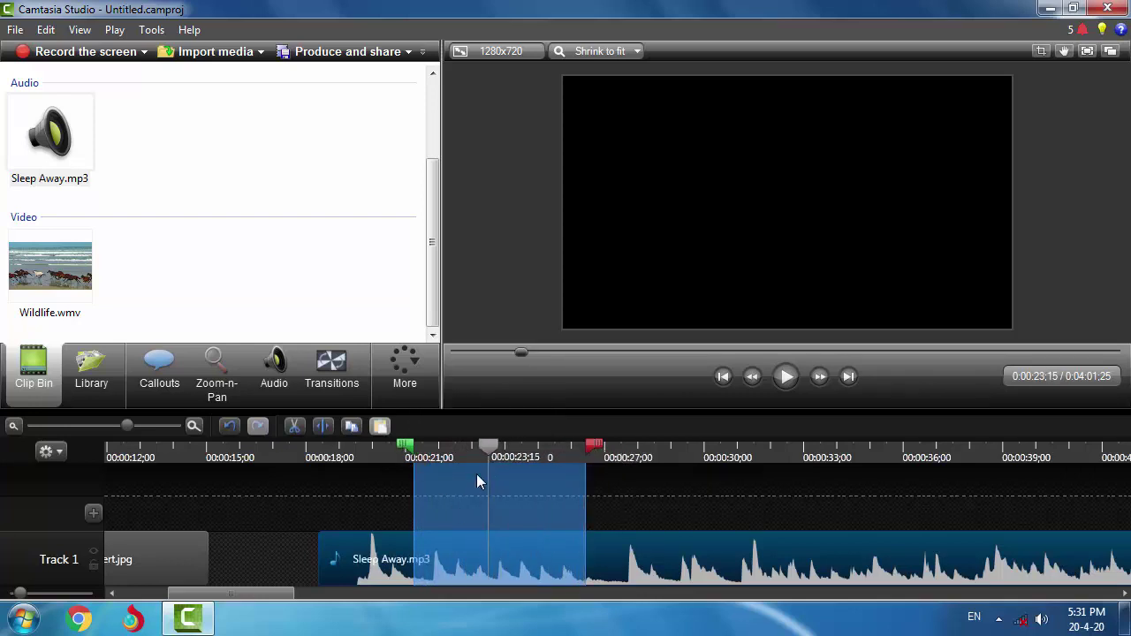
pyautogui.click(295, 426)
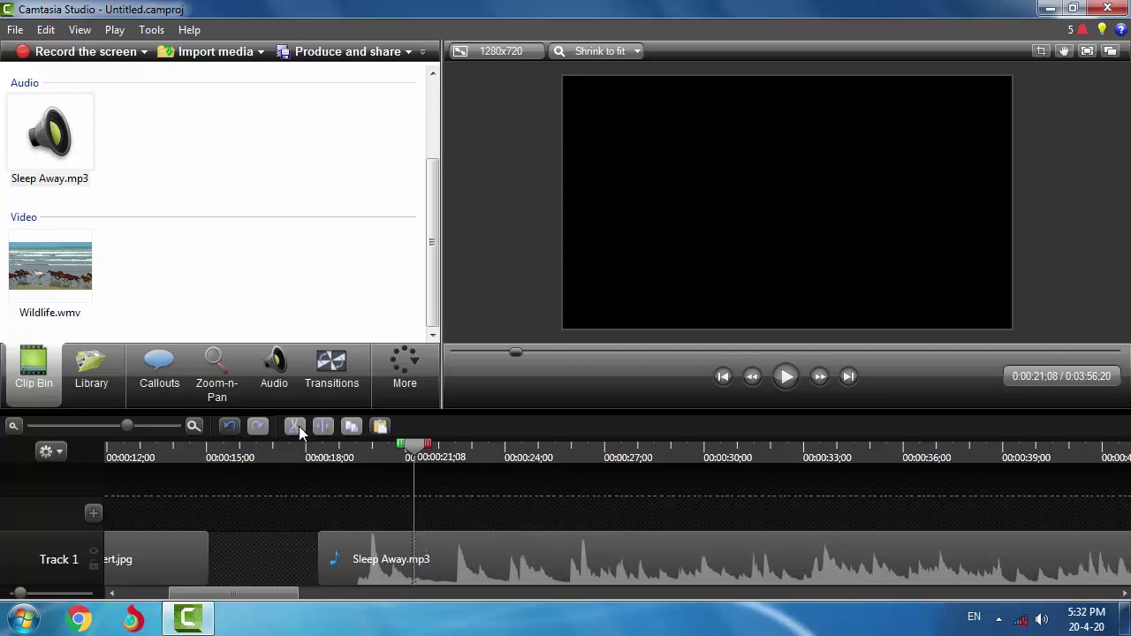
pyautogui.click(473, 548)
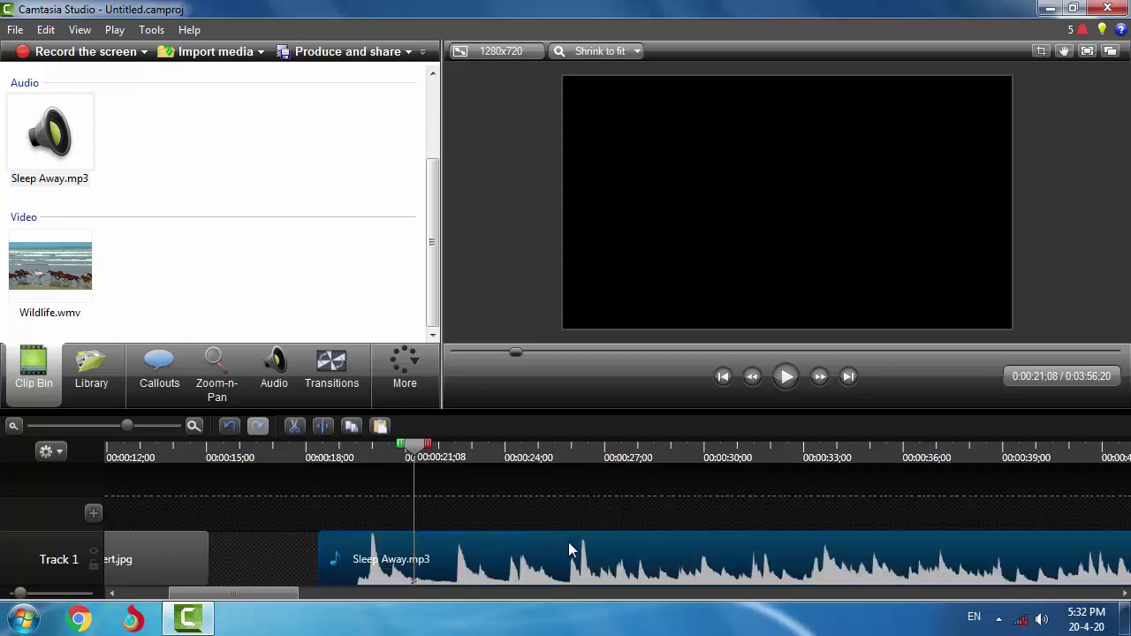
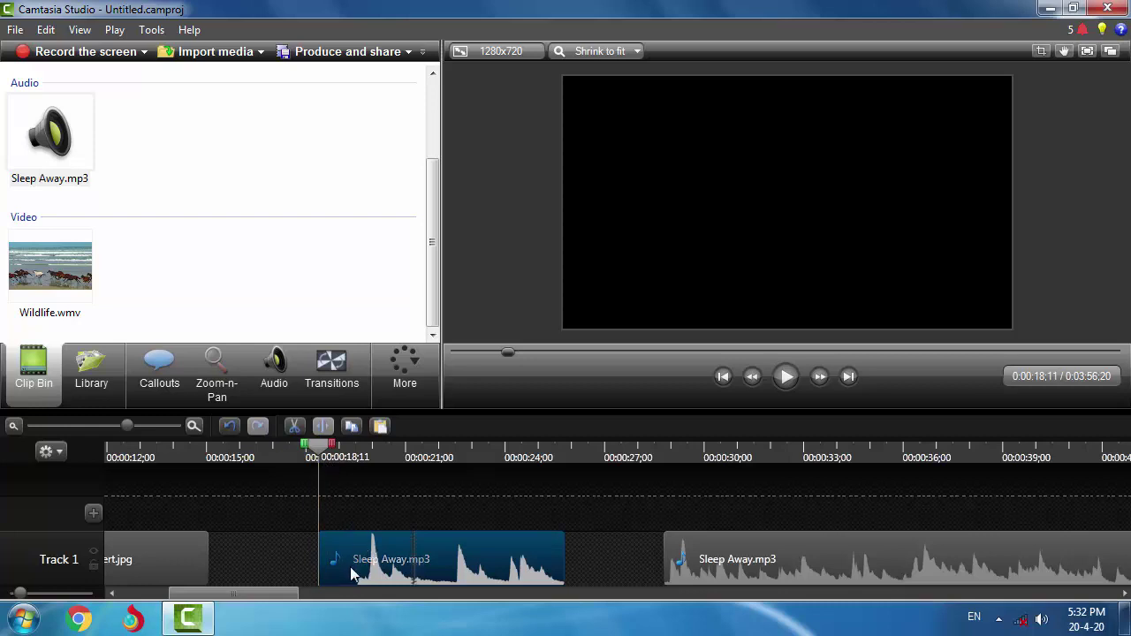
# - Paste a copy of the selected Sleep Away.mp3 clip at 00:00:18;11 onto a new track above Track 1
pyautogui.click(379, 427)
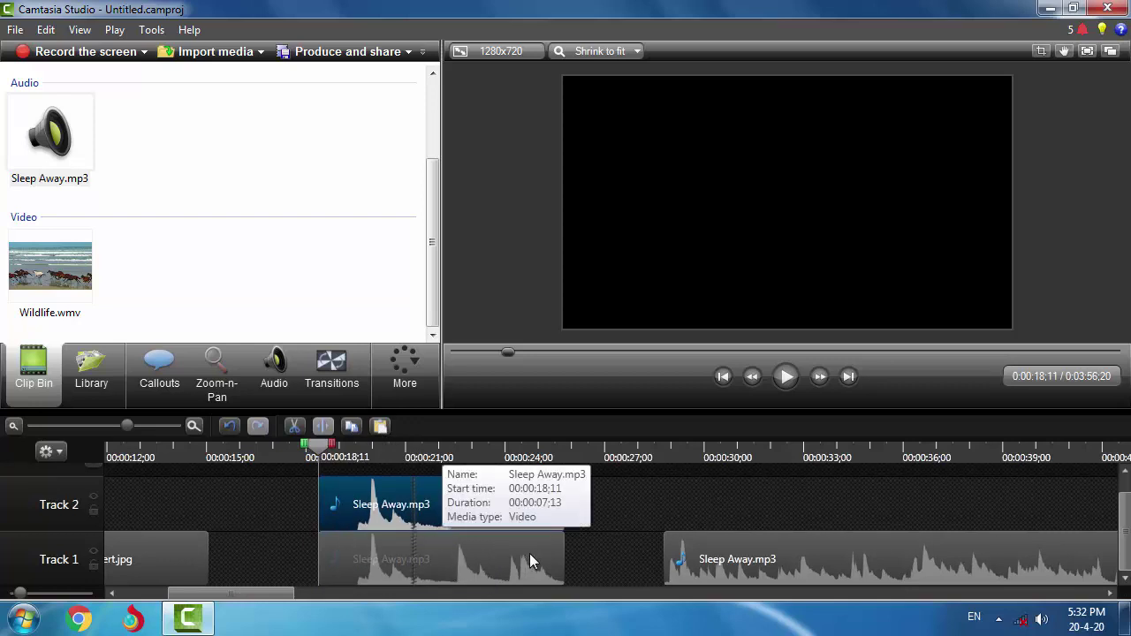
pyautogui.click(627, 525)
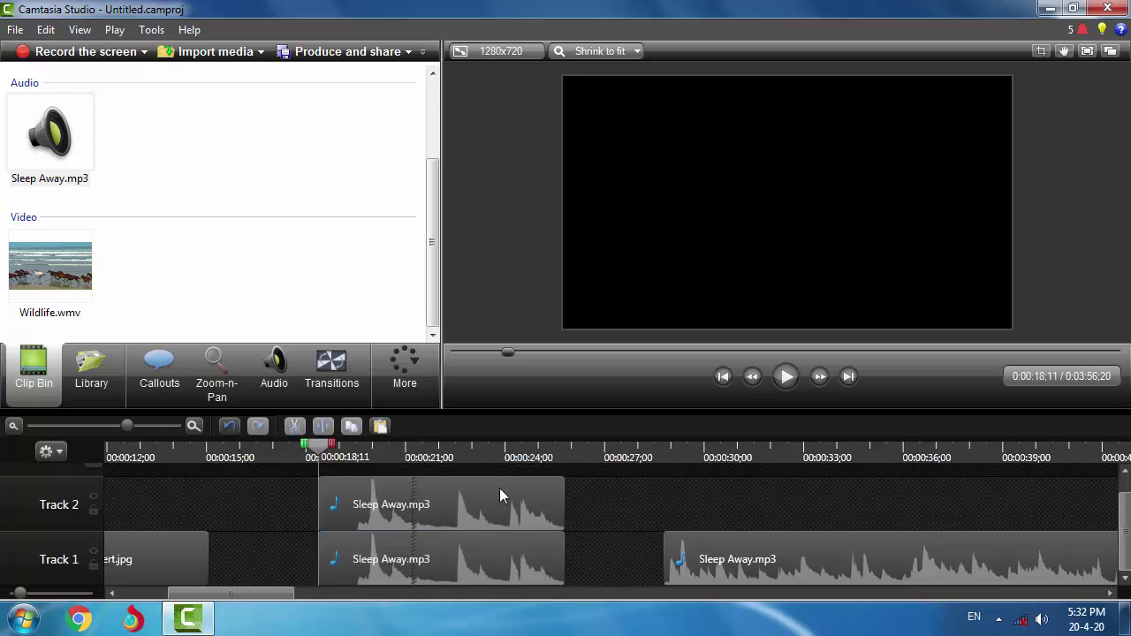
# - Delete the pasted Sleep Away.mp3 clip on Track 2 and the matching short clip on Track 1
pyautogui.click(502, 494)
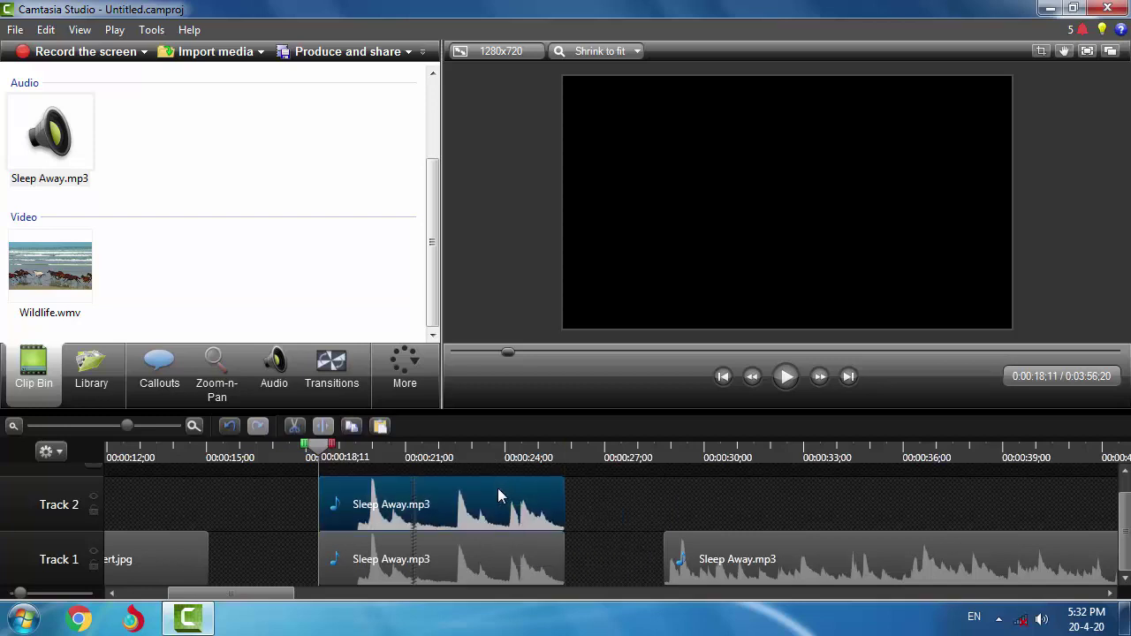
pyautogui.press('Delete')
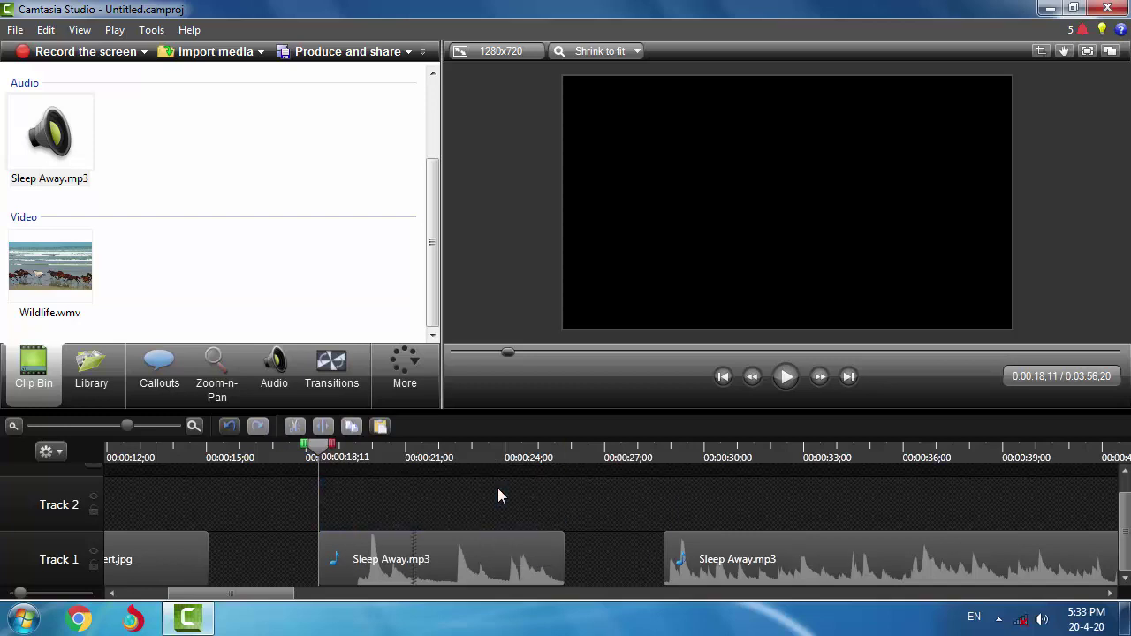
pyautogui.click(481, 567)
pyautogui.press('Delete')
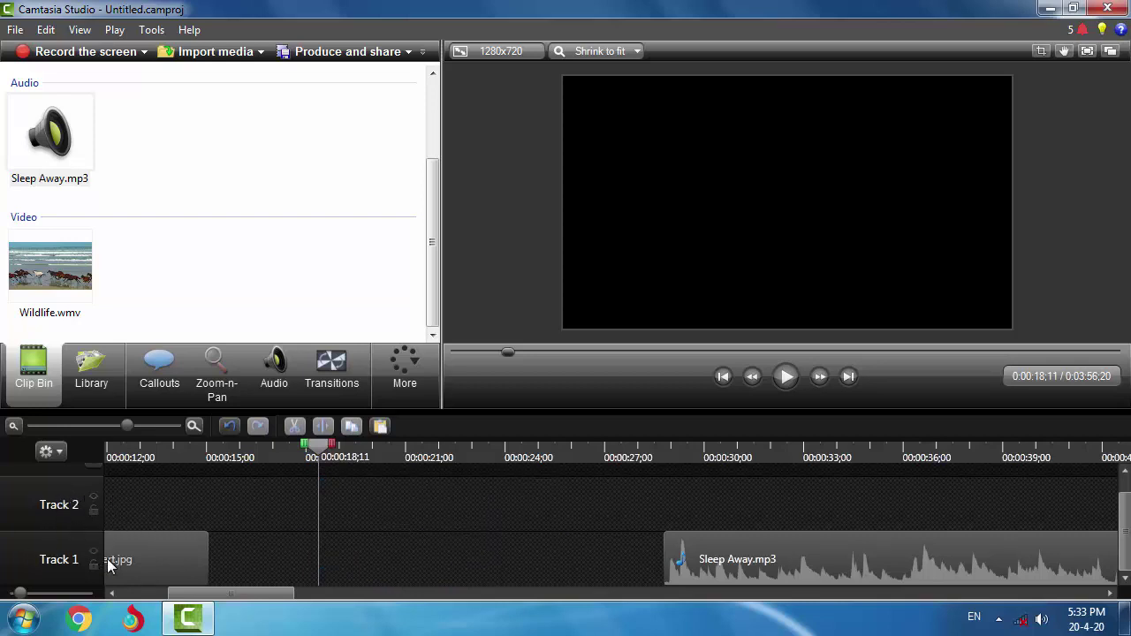
# - Rename Track 2 as "my track"
pyautogui.doubleClick(58, 507)
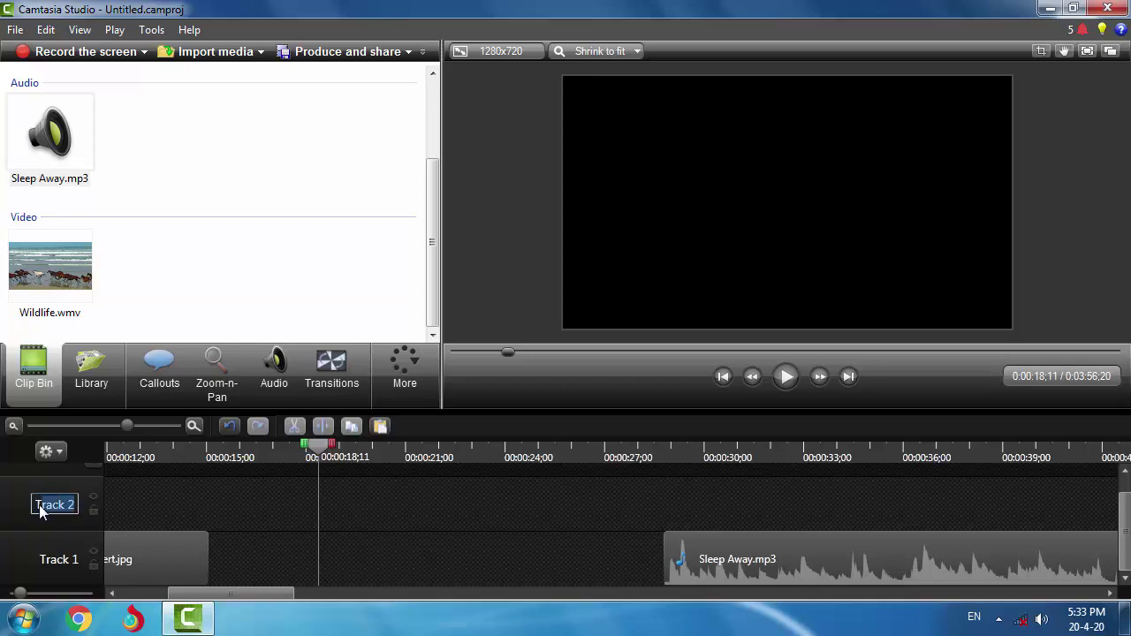
pyautogui.click(35, 516)
pyautogui.doubleClick(73, 503)
pyautogui.write('my track')
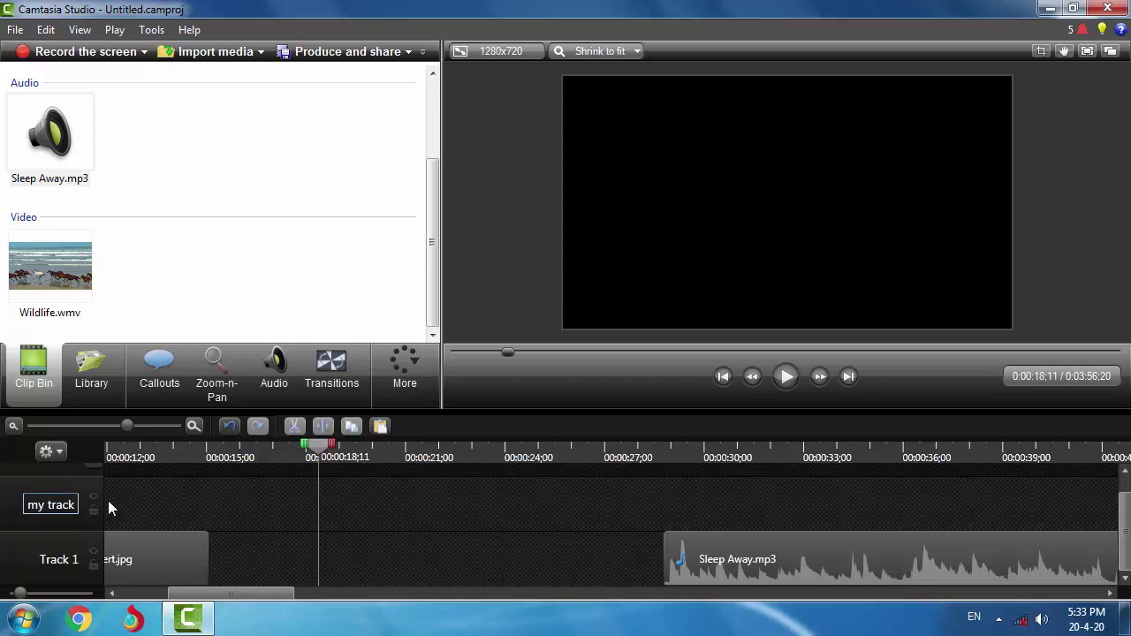
pyautogui.press('Return')
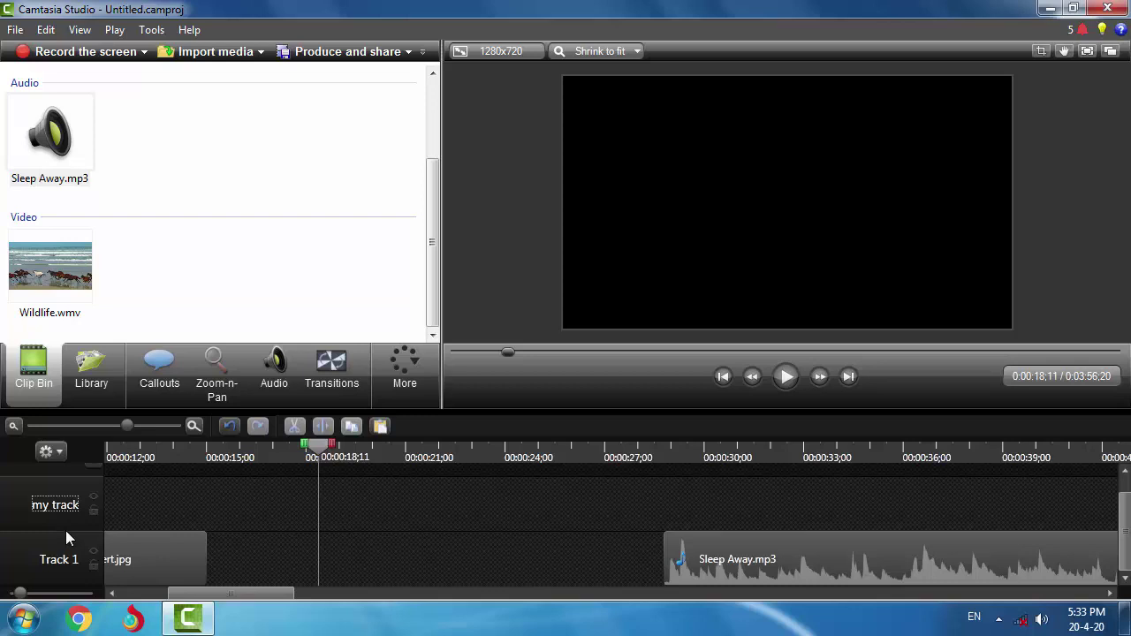
# - Increase the height of the timeline tracks and lock Track 1
pyautogui.moveTo(65, 530); pyautogui.dragTo(80, 510)
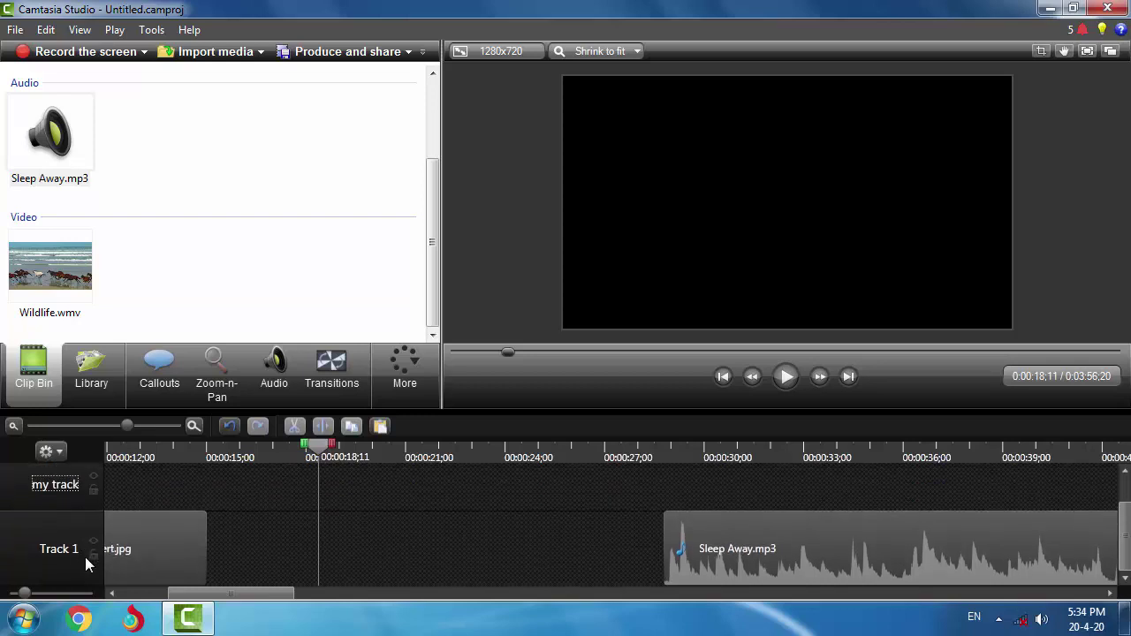
pyautogui.click(124, 546)
pyautogui.moveTo(201, 595); pyautogui.dragTo(130, 596)
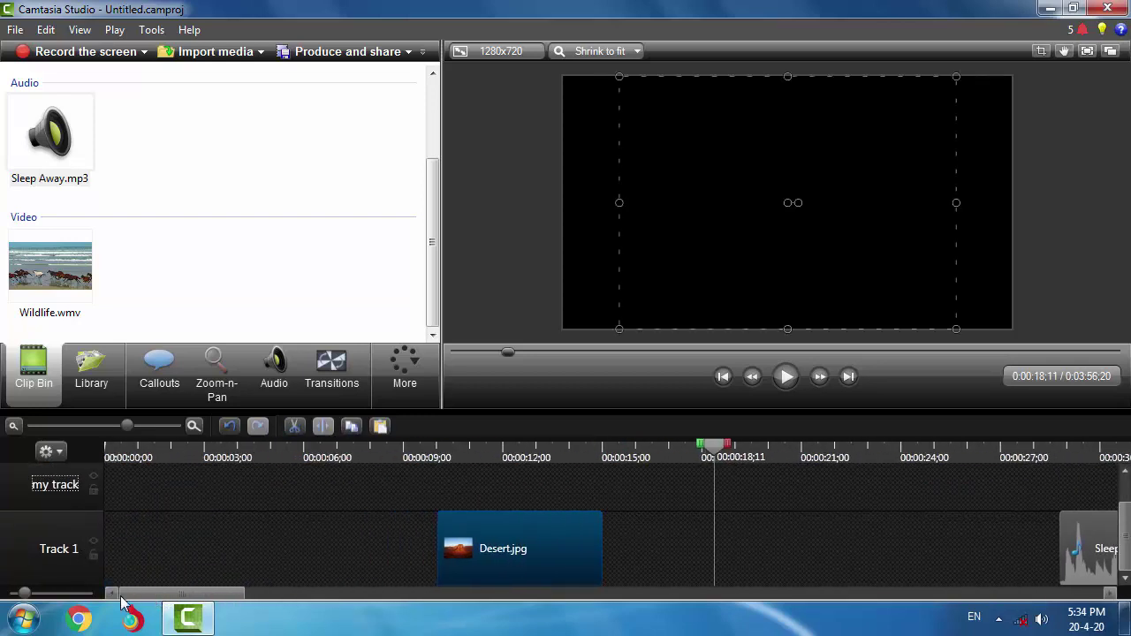
pyautogui.click(94, 557)
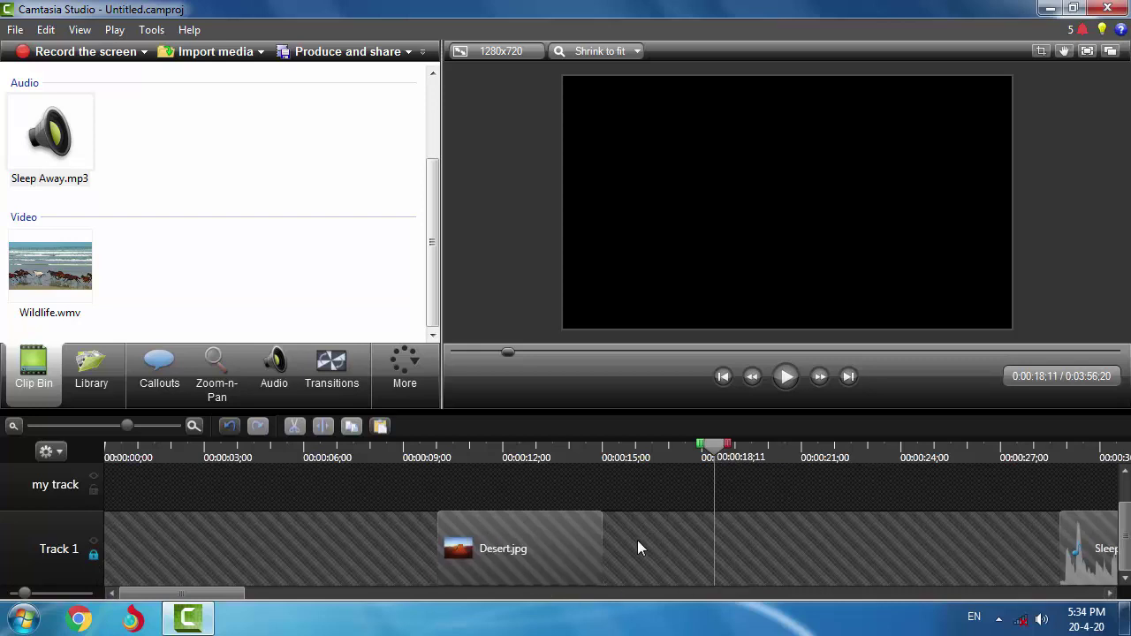
# - Unlock Track 1 and move the first Desert.jpg clip earlier so that it starts at about 4 seconds
pyautogui.click(92, 556)
pyautogui.moveTo(493, 550)
pyautogui.mouseDown()
pyautogui.moveTo(204, 552)
pyautogui.moveTo(508, 561)
pyautogui.moveTo(301, 560)
pyautogui.moveTo(322, 548)
pyautogui.moveTo(632, 538)
pyautogui.moveTo(503, 504)
pyautogui.moveTo(363, 488)
pyautogui.moveTo(322, 501)
pyautogui.moveTo(263, 554)
pyautogui.moveTo(292, 556)
pyautogui.mouseUp()
pyautogui.click(166, 533)
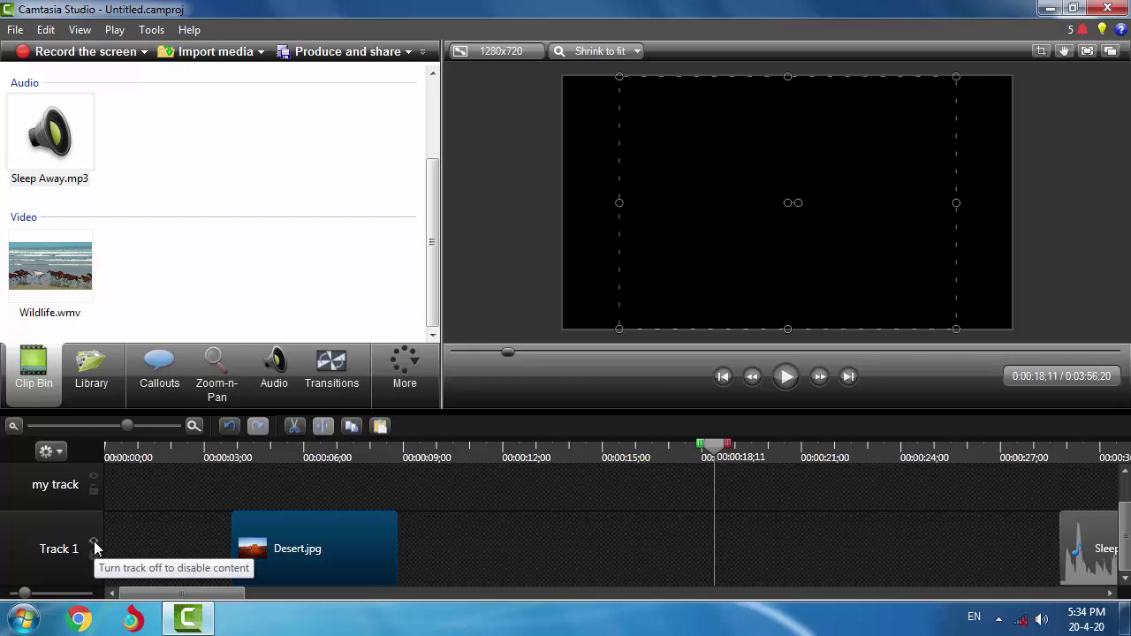
# - Place the playhead over the Desert.jpg clip at about 00:00:06, and turn Track 1 off and back on
pyautogui.click(312, 446)
pyautogui.click(306, 449)
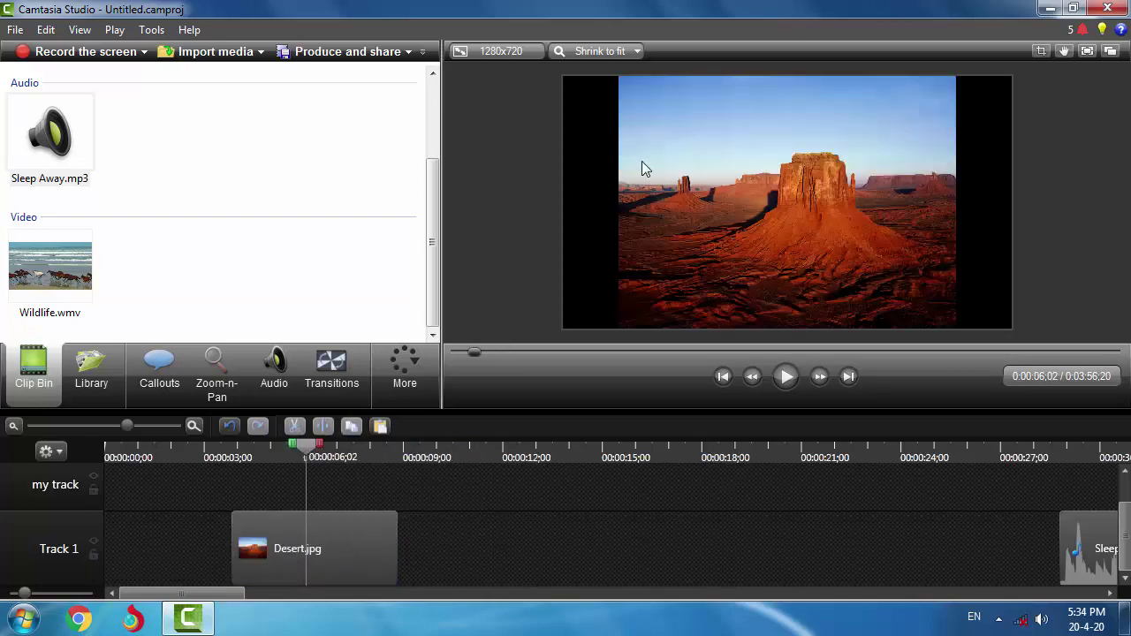
pyautogui.click(94, 542)
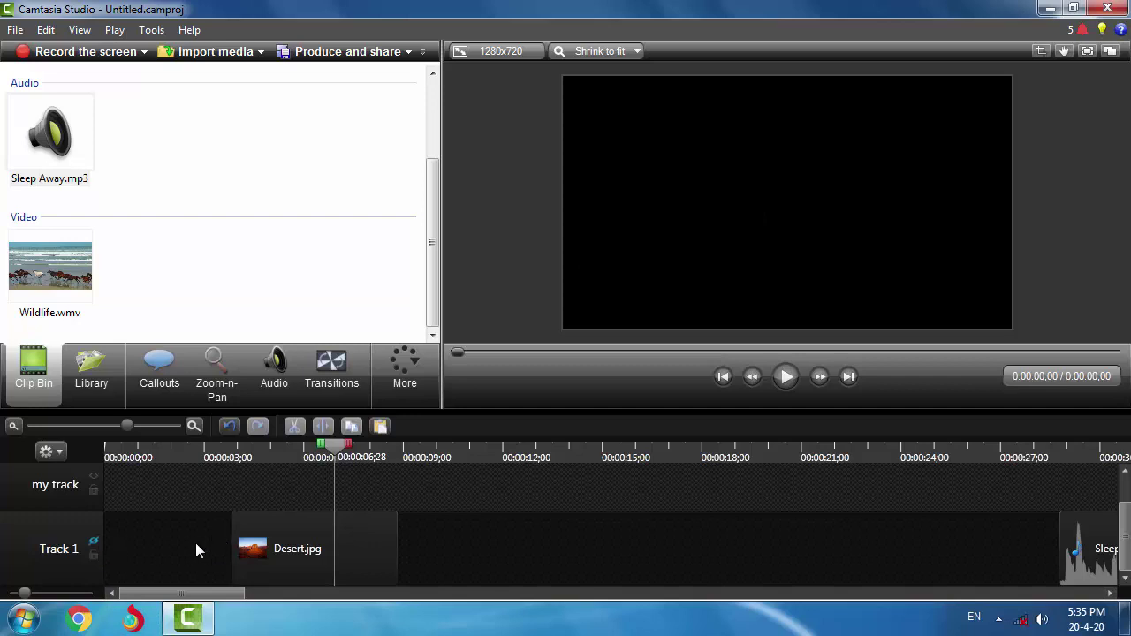
pyautogui.click(94, 540)
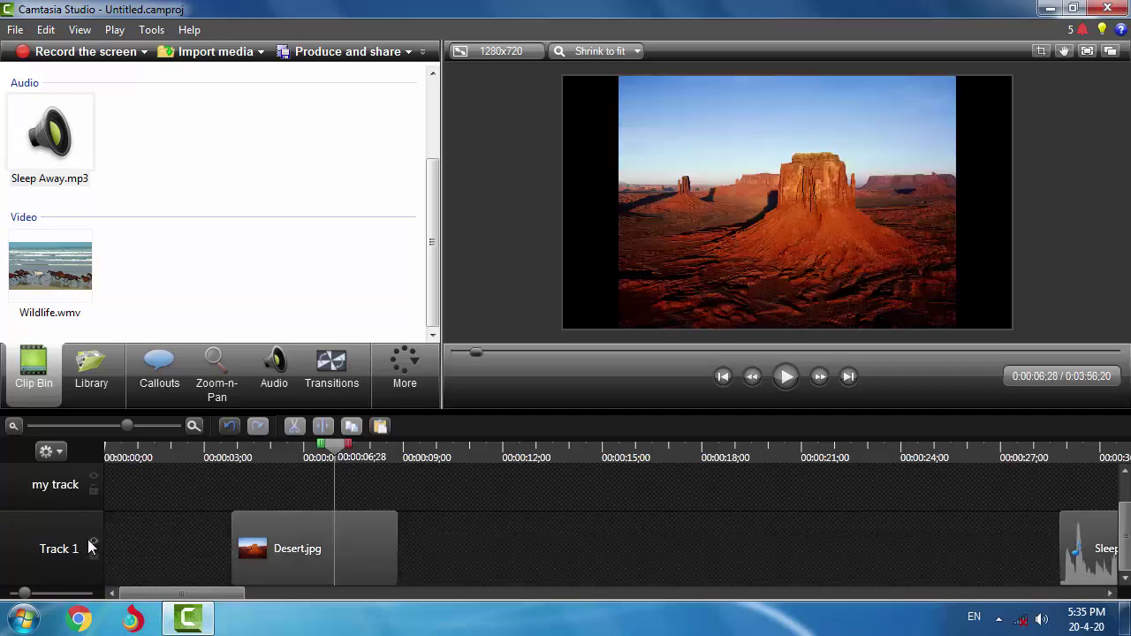
pyautogui.click(94, 540)
pyautogui.click(92, 540)
# - Remove Track 1 together with all the media on it
pyautogui.rightClick(71, 537)
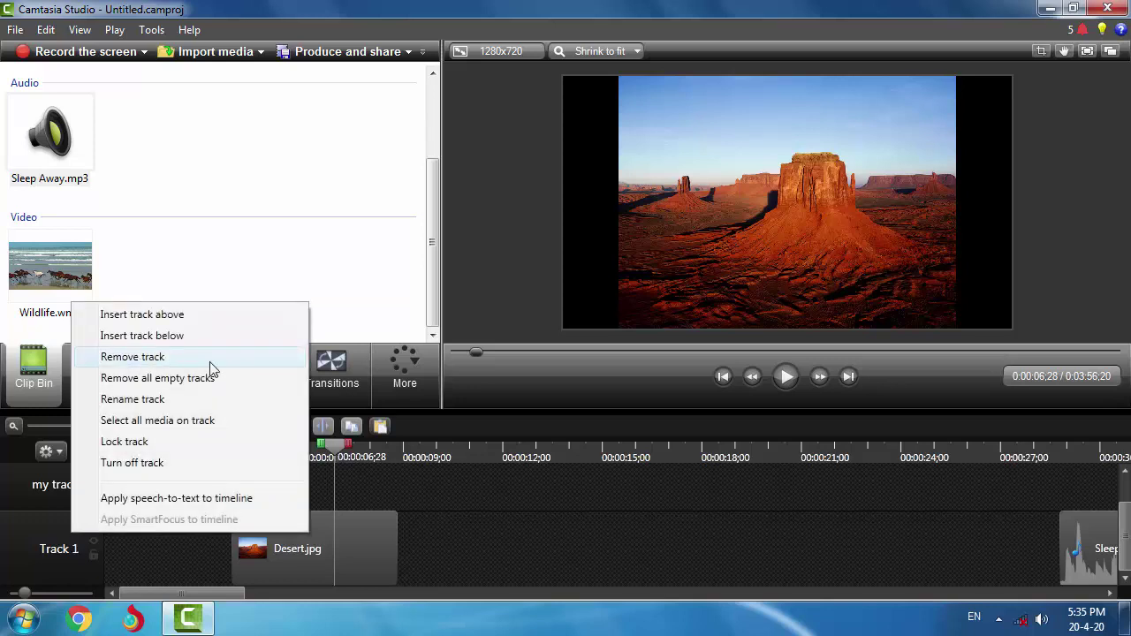
pyautogui.click(173, 357)
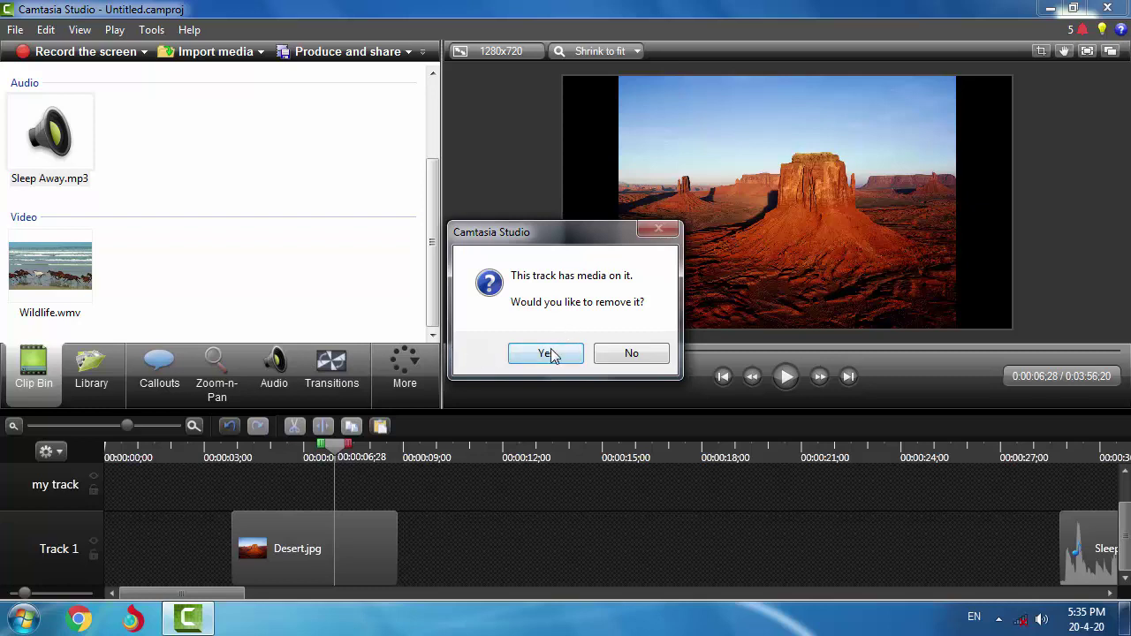
pyautogui.click(545, 354)
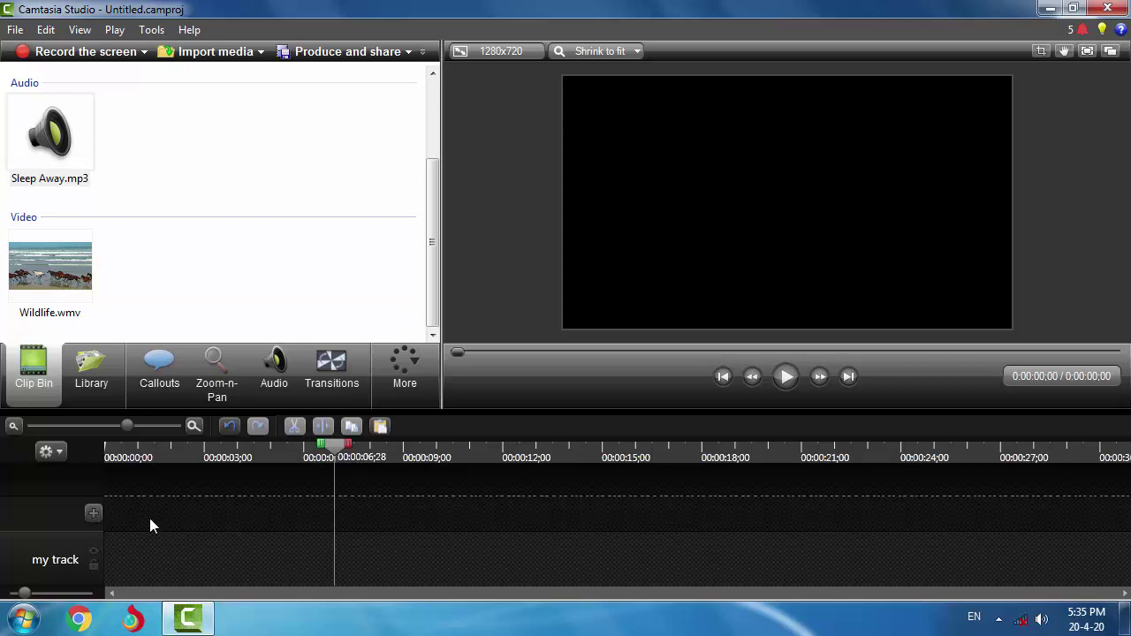
# - Add two new empty tracks above "my track" in the timeline
pyautogui.click(94, 513)
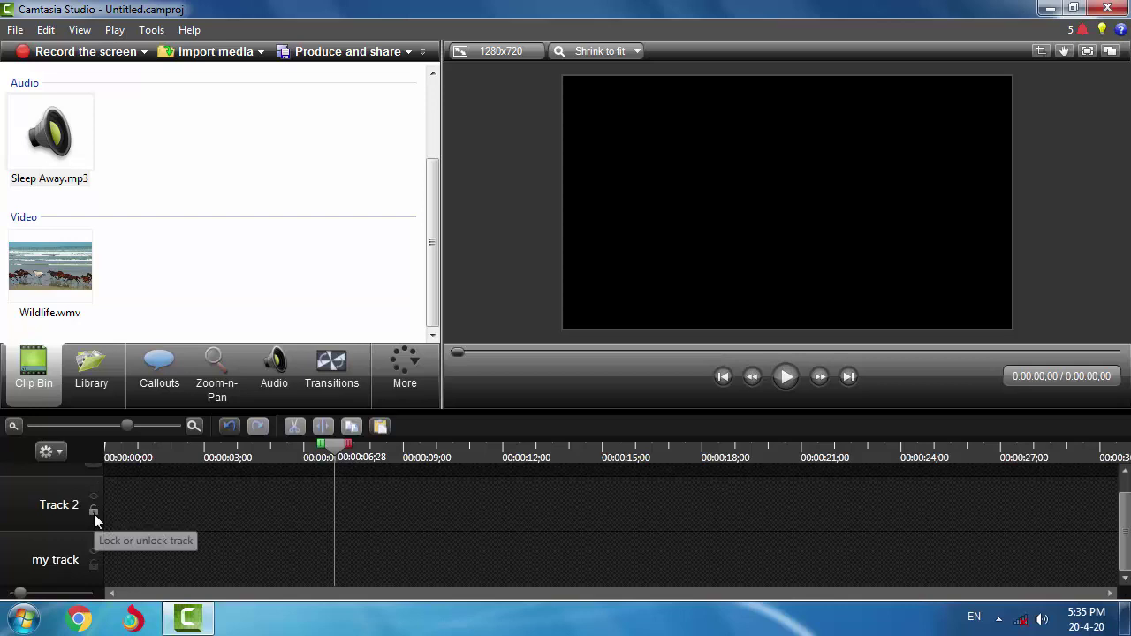
pyautogui.click(93, 479)
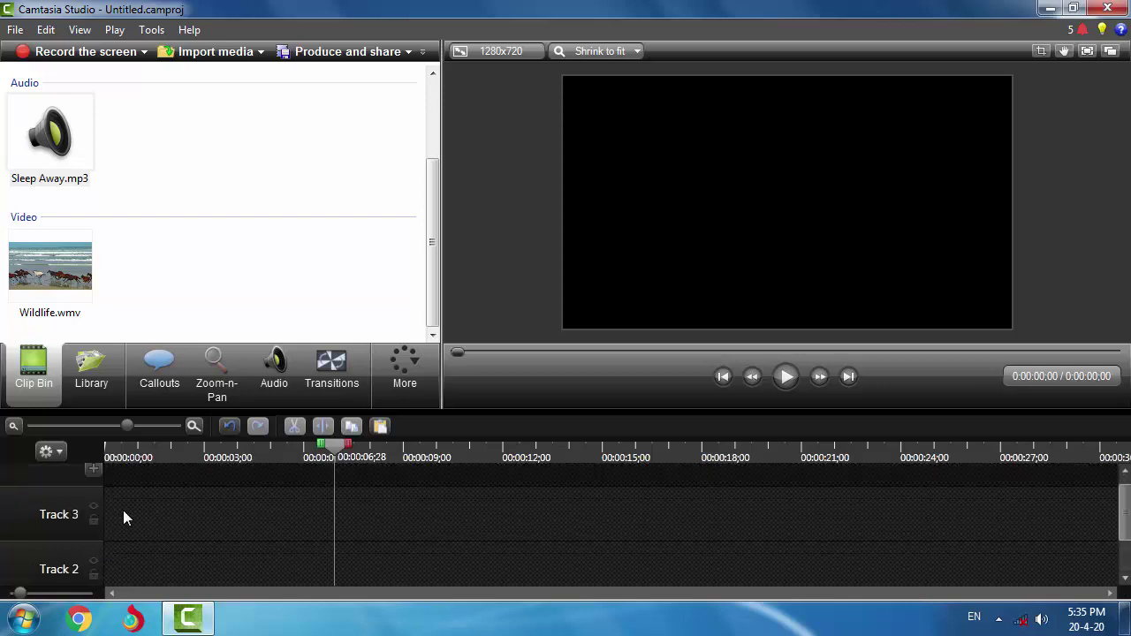
pyautogui.scroll(-1, 123, 516)
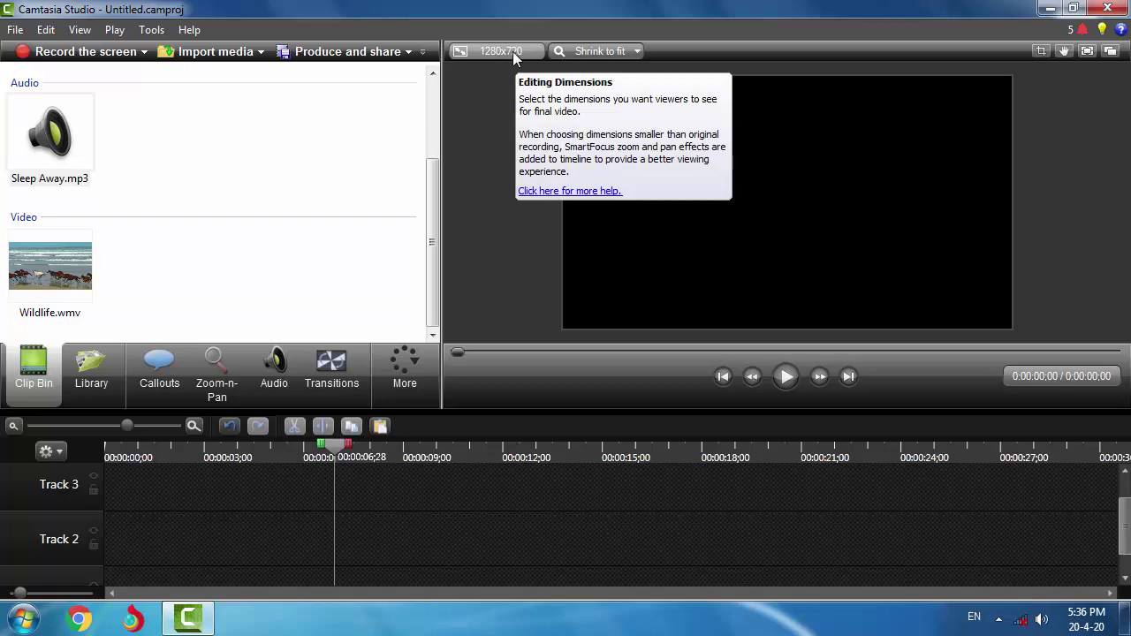
pyautogui.scroll(-1, 258, 515)
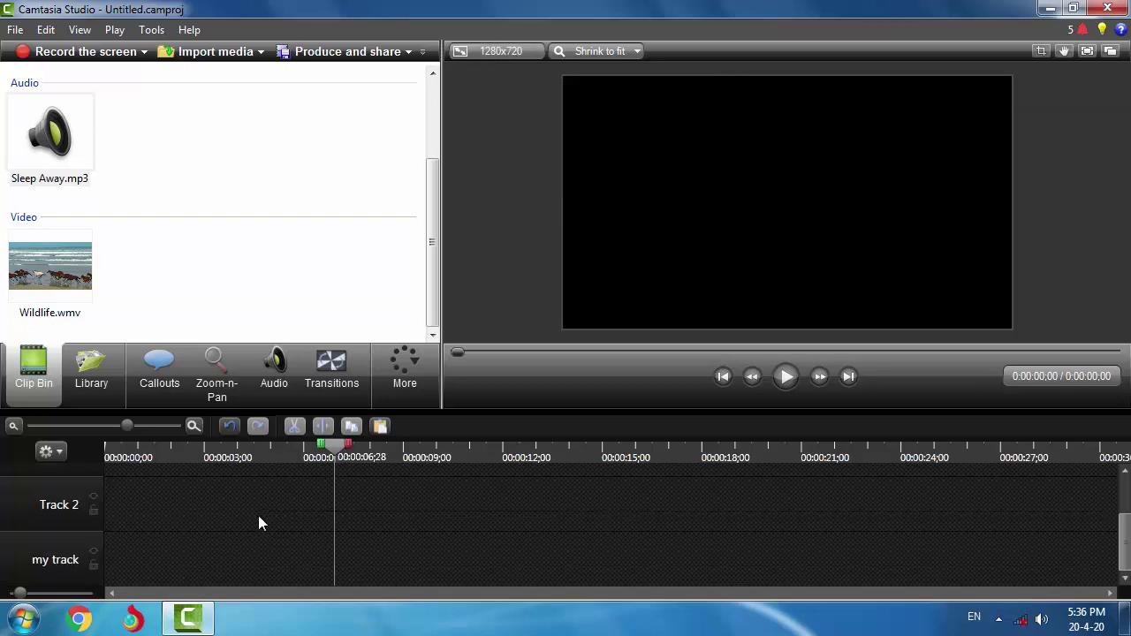
# - Return the playhead to the start of the timeline and add Wildlife.wmv there on "my track"
pyautogui.keyDown('ctrl'); pyautogui.scroll(-2, 255, 520); pyautogui.keyUp('ctrl')
pyautogui.scroll(-1, 255, 514)
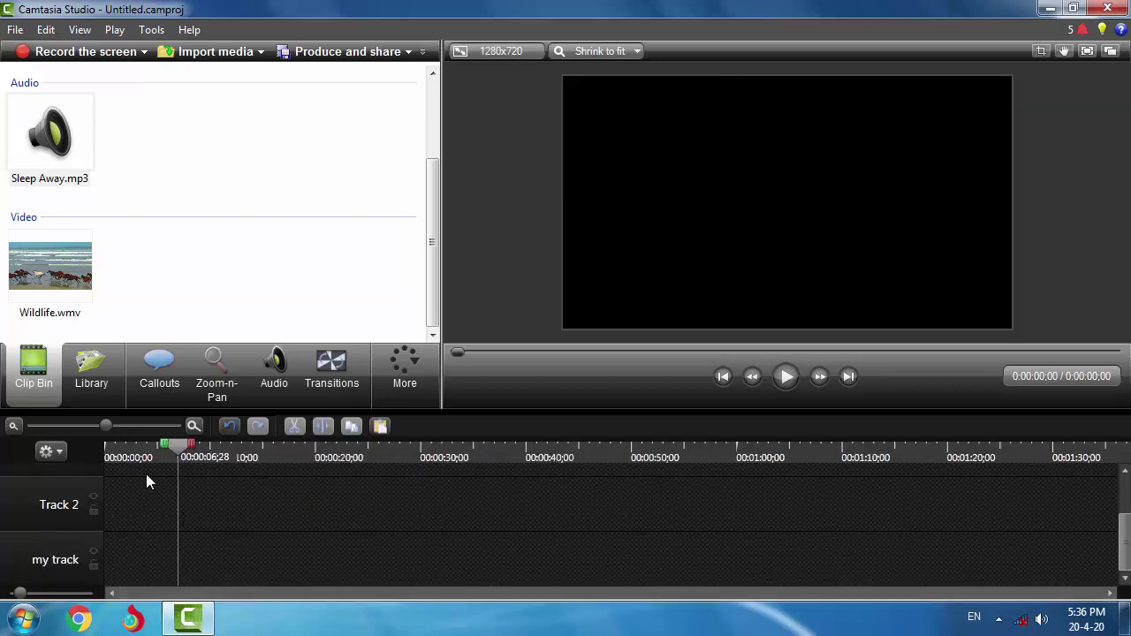
pyautogui.moveTo(181, 450); pyautogui.dragTo(103, 450)
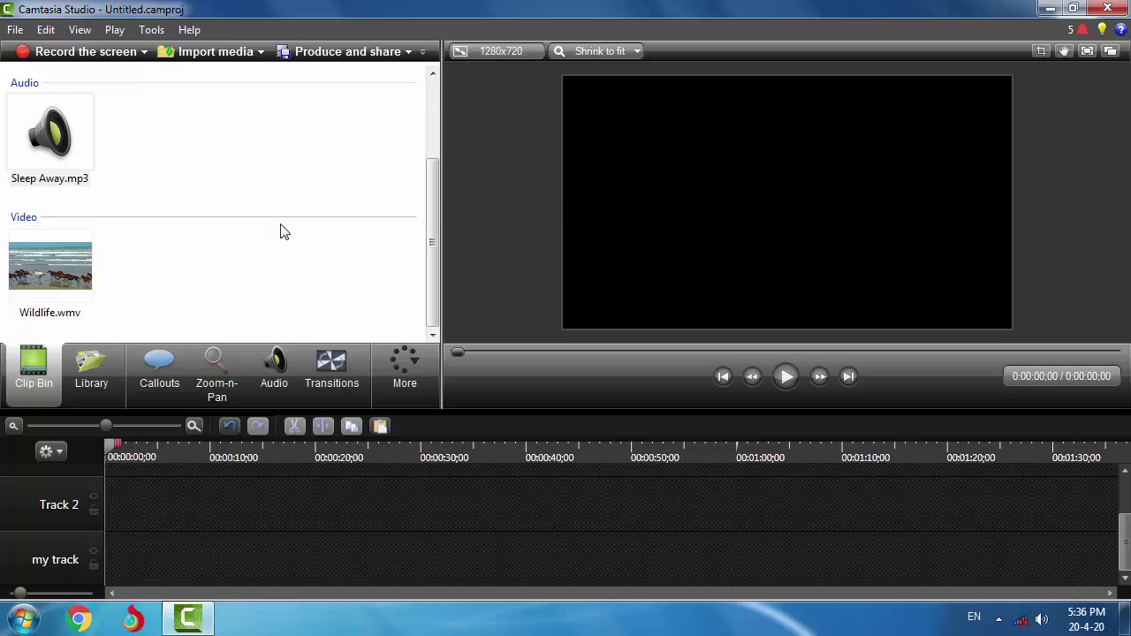
pyautogui.rightClick(60, 146)
pyautogui.rightClick(30, 255)
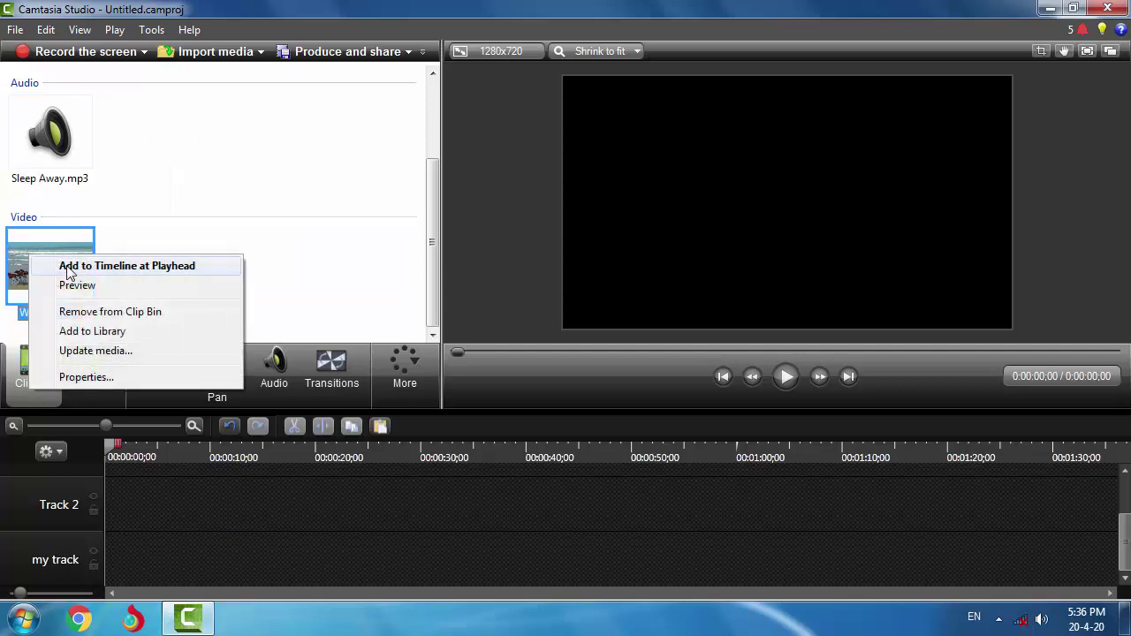
pyautogui.click(64, 265)
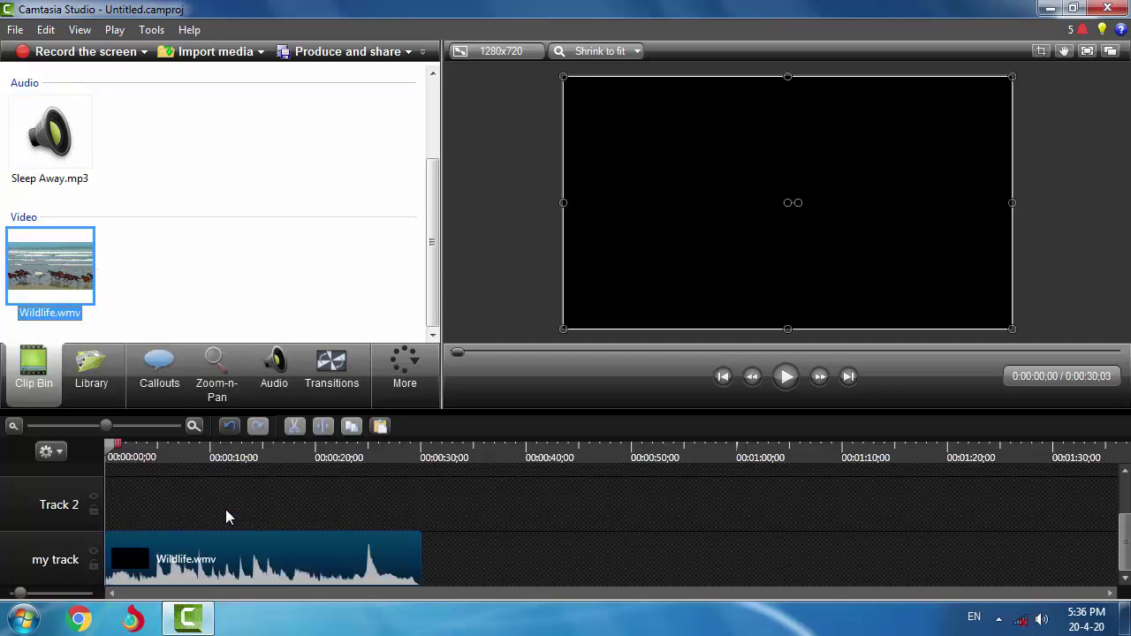
# - Choose 720p HD (1280x720) great for YouTube as the editing dimensions of the video
pyautogui.click(497, 53)
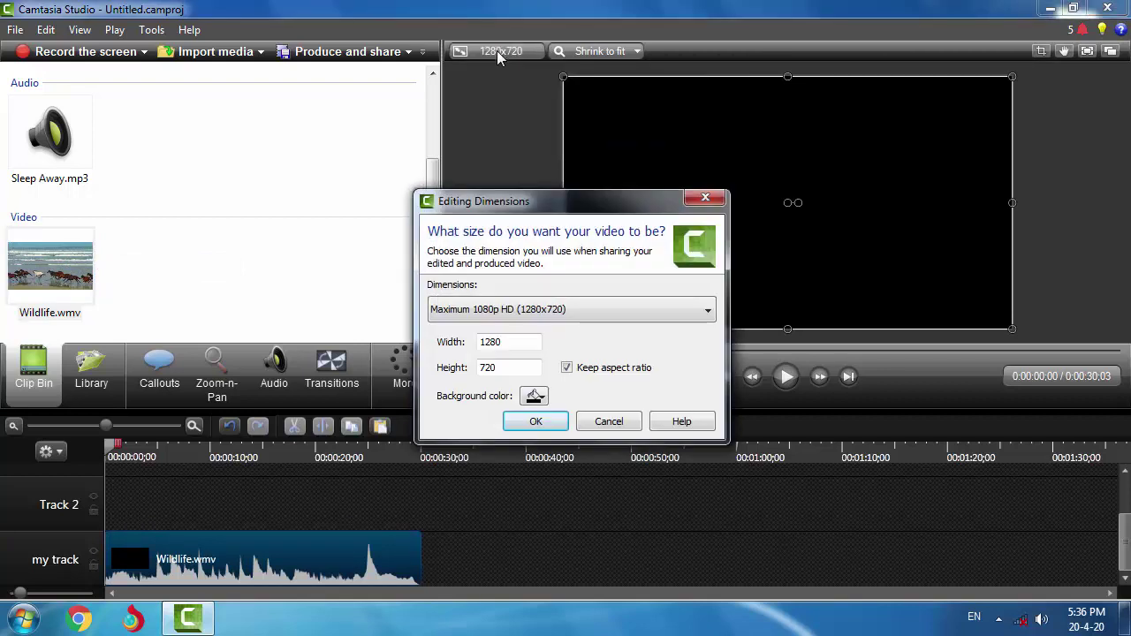
pyautogui.moveTo(533, 204); pyautogui.dragTo(676, 110)
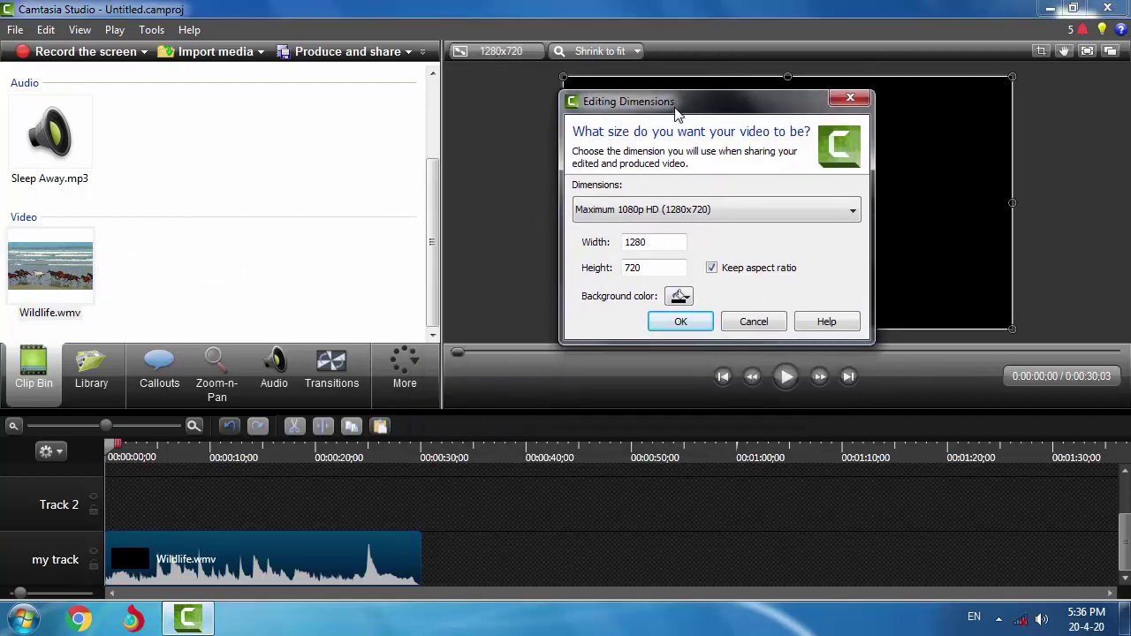
pyautogui.click(853, 212)
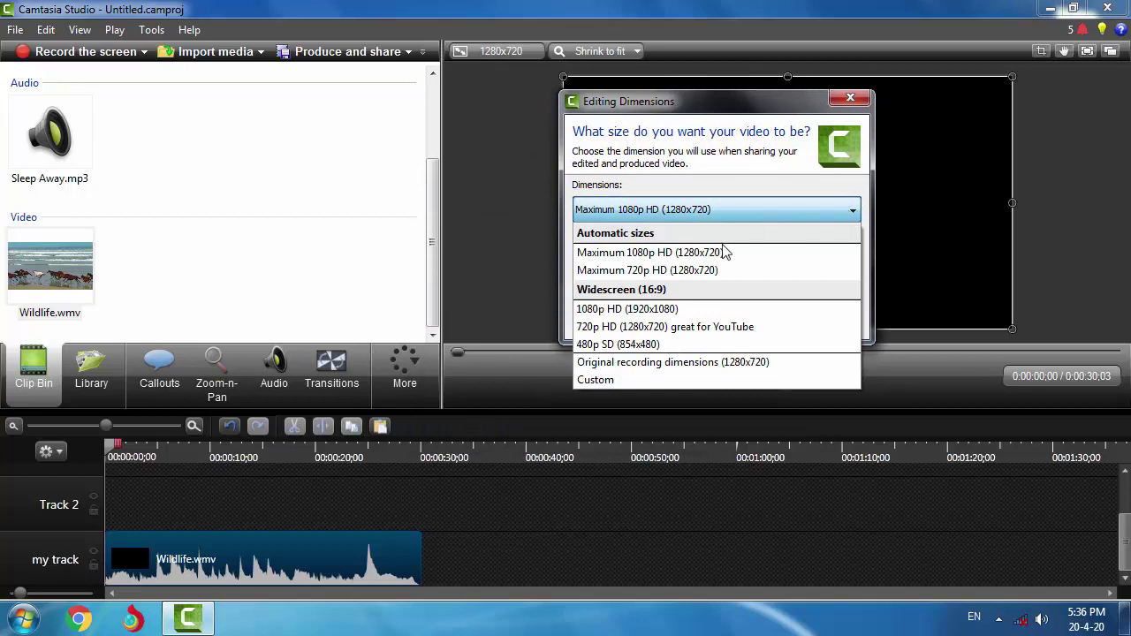
pyautogui.click(756, 328)
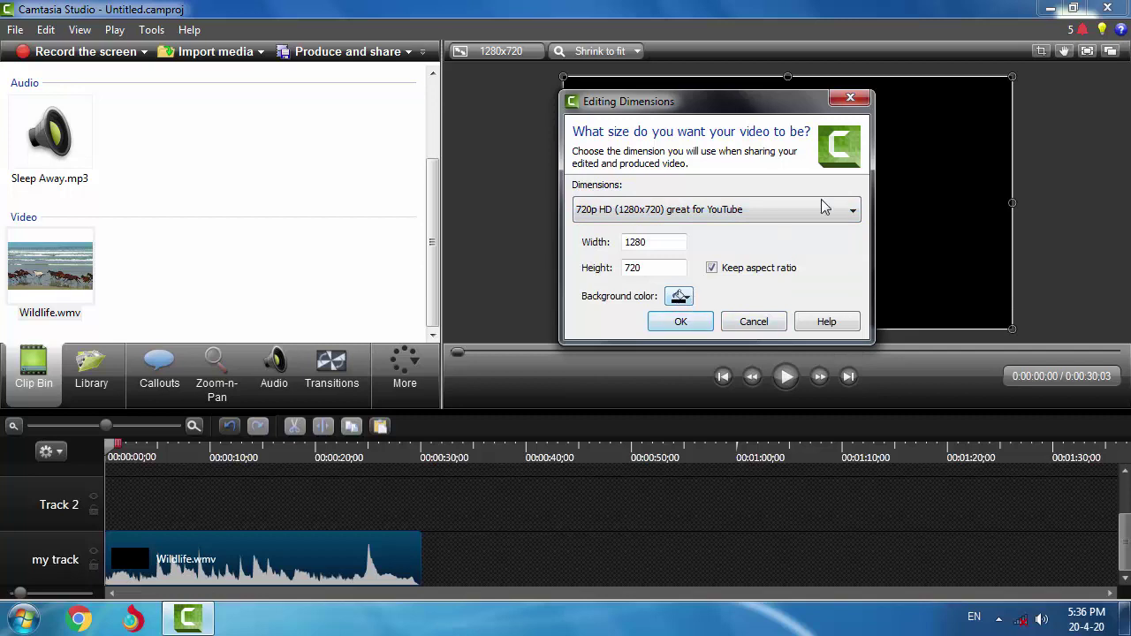
# - Set the video's background color to light green and apply the editing dimensions
pyautogui.moveTo(753, 103); pyautogui.dragTo(659, 104)
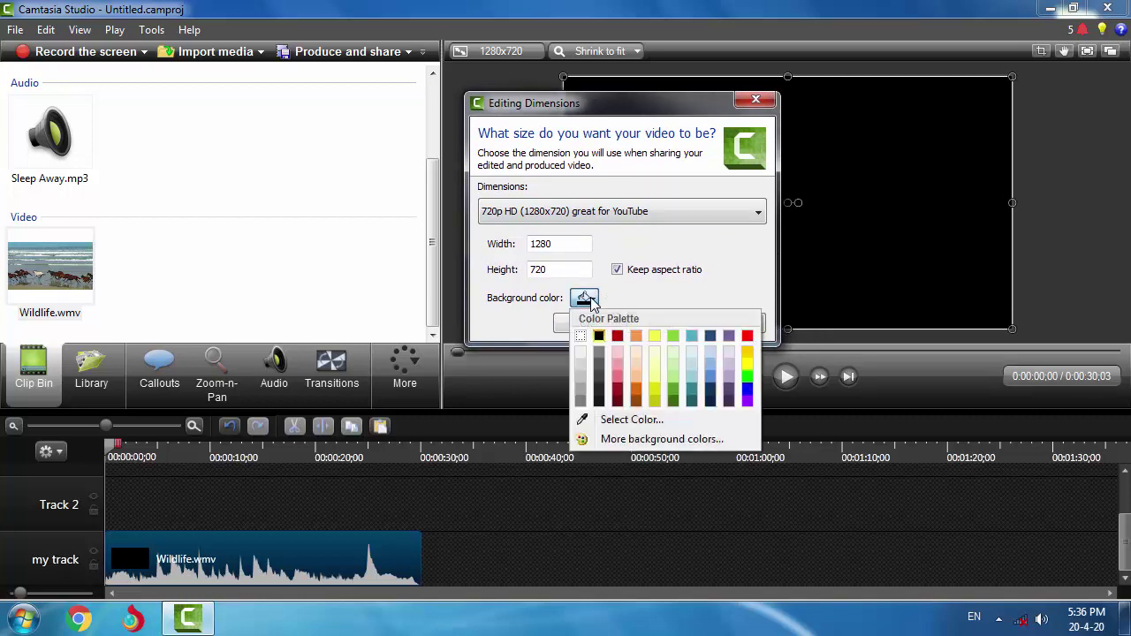
pyautogui.click(673, 361)
pyautogui.click(586, 299)
pyautogui.click(673, 376)
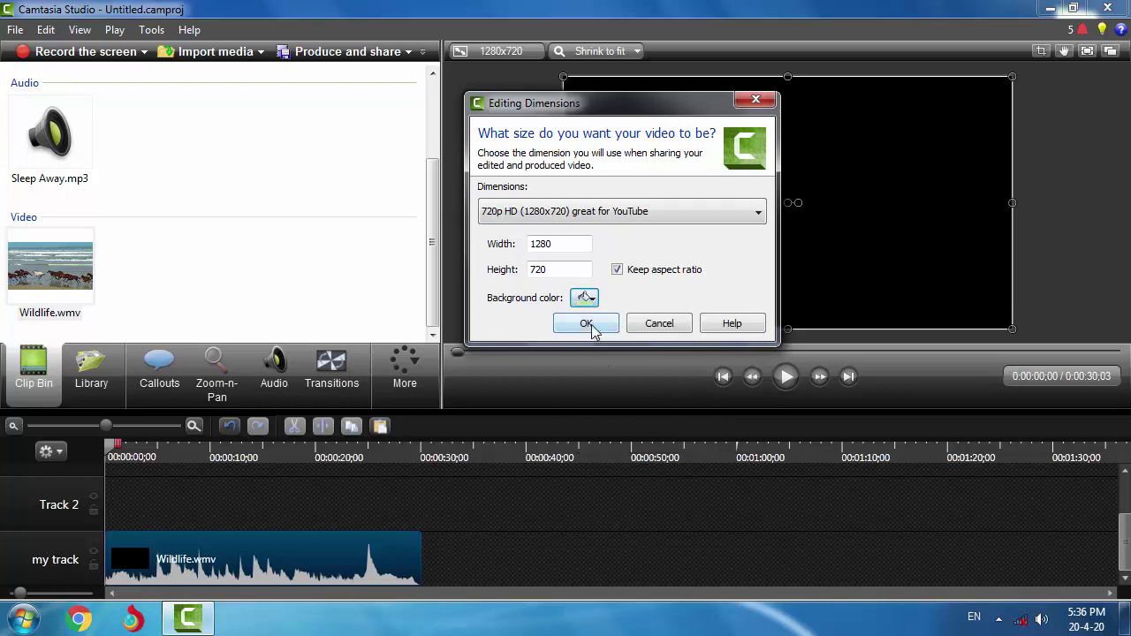
pyautogui.click(586, 322)
# - Scrub through the Wildlife.wmv clip to preview its frames, stopping at about 00:00:23;12
pyautogui.click(312, 451)
pyautogui.moveTo(312, 449); pyautogui.dragTo(335, 454)
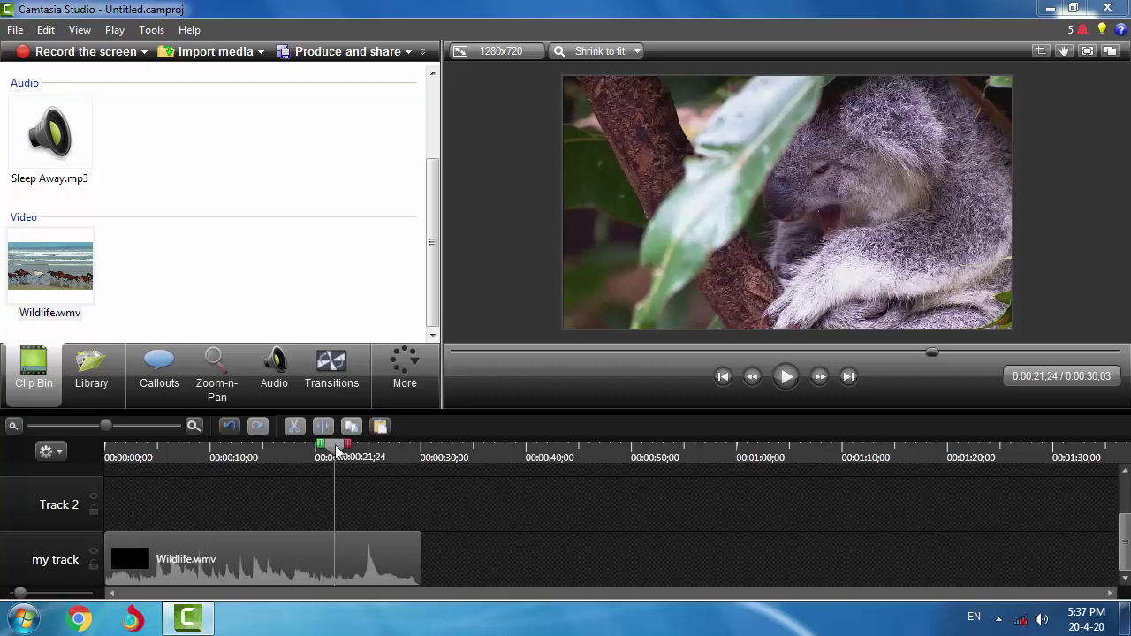
pyautogui.moveTo(336, 452); pyautogui.dragTo(529, 472)
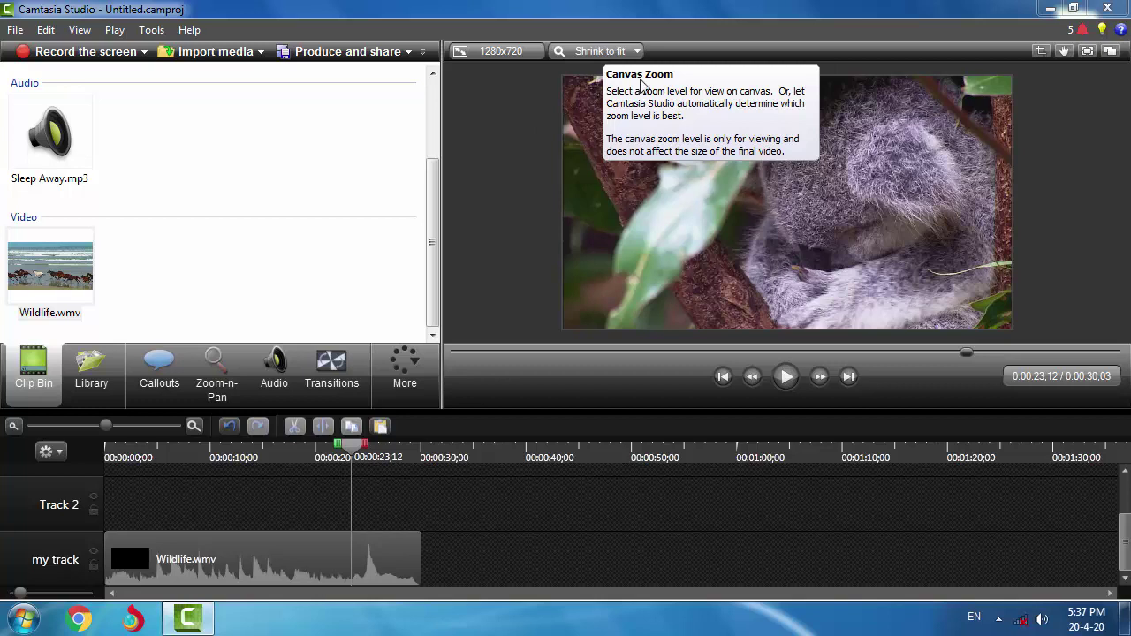
# - Preview the canvas at 100%, 300% and 25% zoom, and return it to Shrink to fit
pyautogui.click(617, 48)
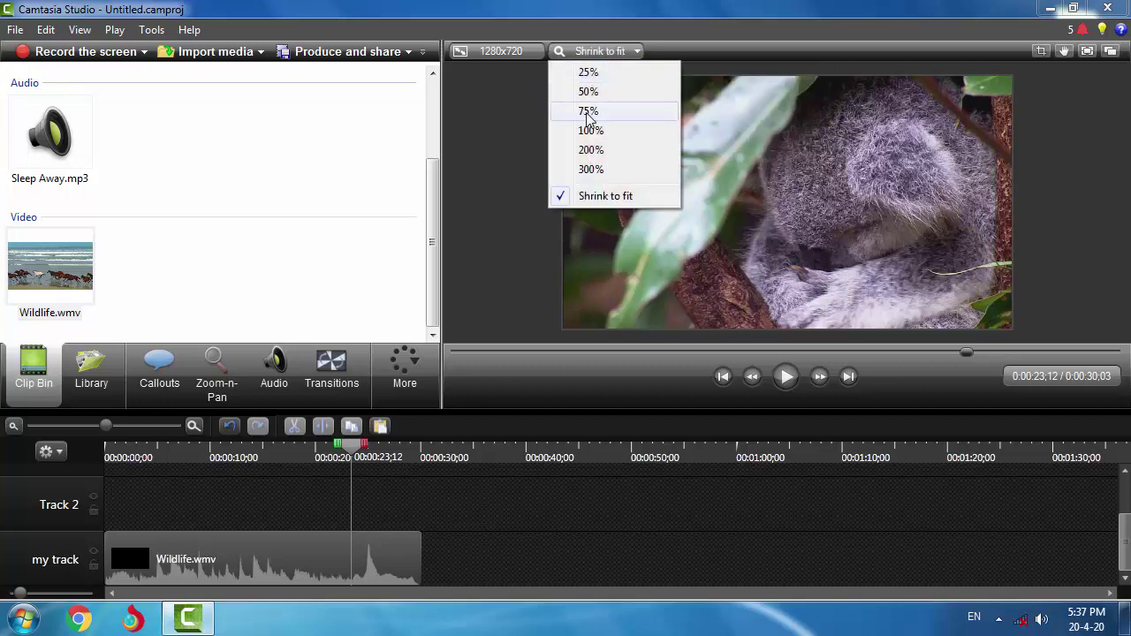
pyautogui.click(591, 131)
pyautogui.click(604, 50)
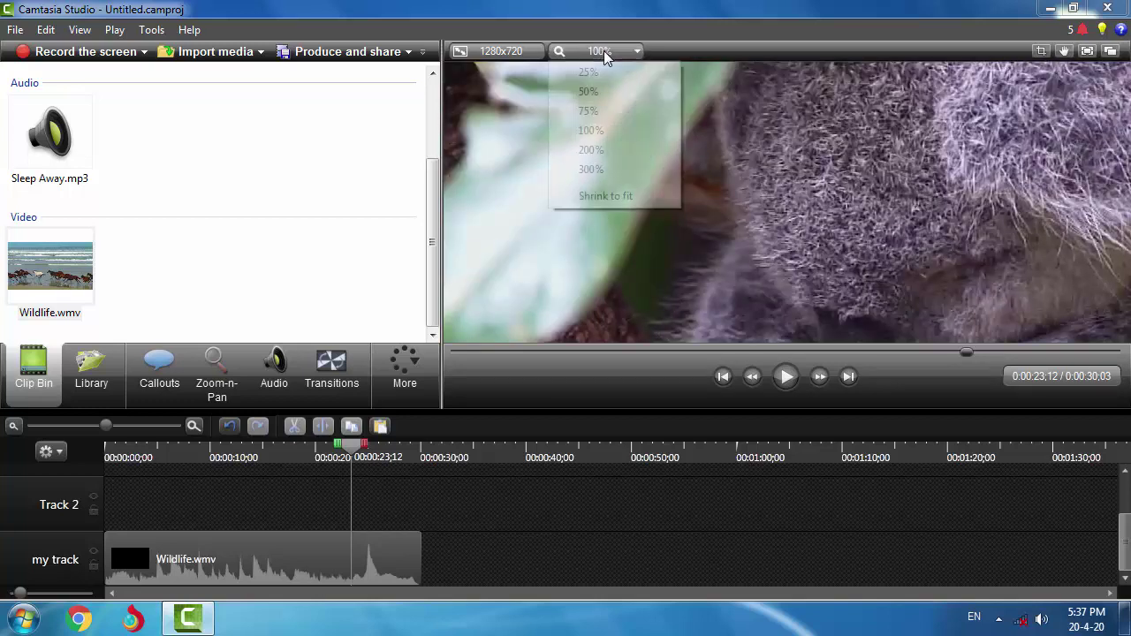
pyautogui.click(600, 168)
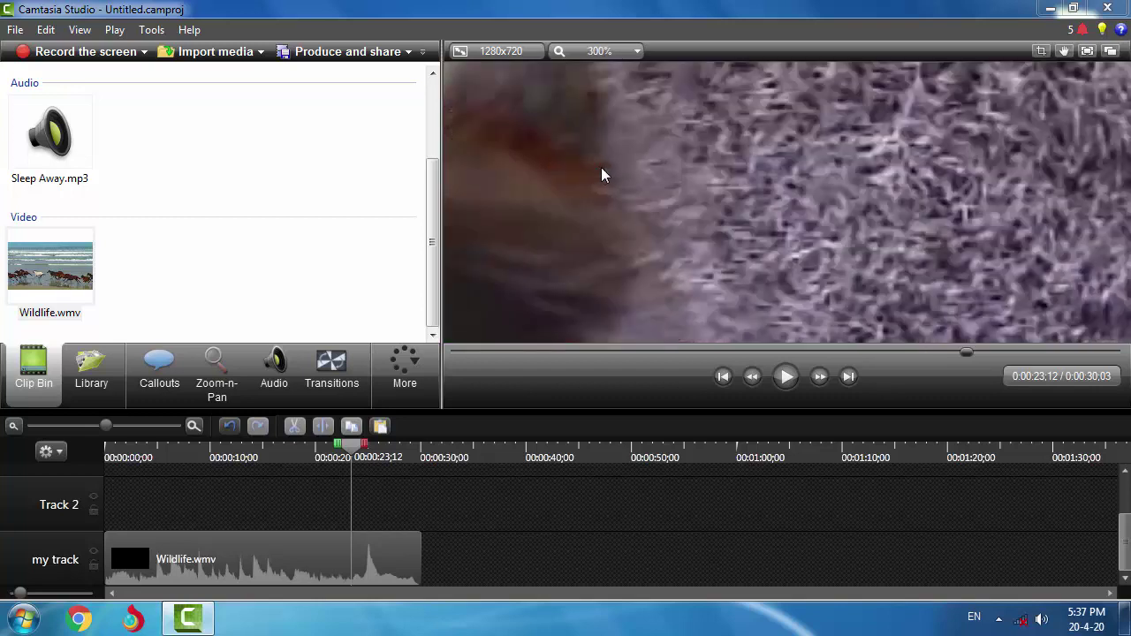
pyautogui.click(614, 53)
pyautogui.click(588, 70)
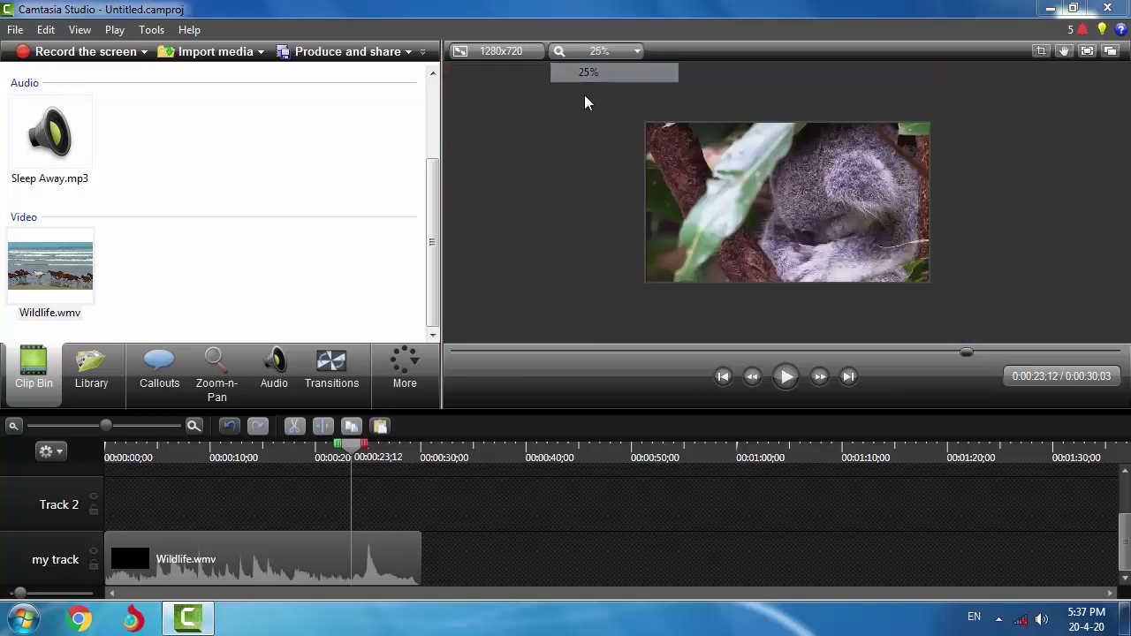
pyautogui.click(607, 48)
pyautogui.click(632, 201)
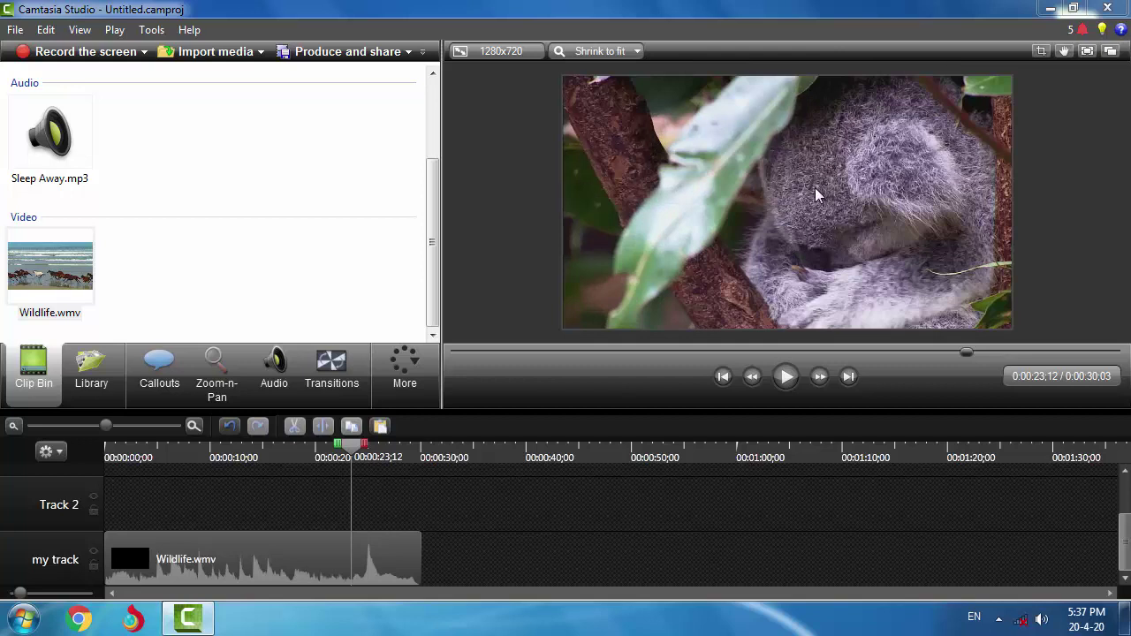
# - Shrink the Wildlife.wmv clip to about 70% of the canvas width, centered so the green background frames it
pyautogui.click(390, 558)
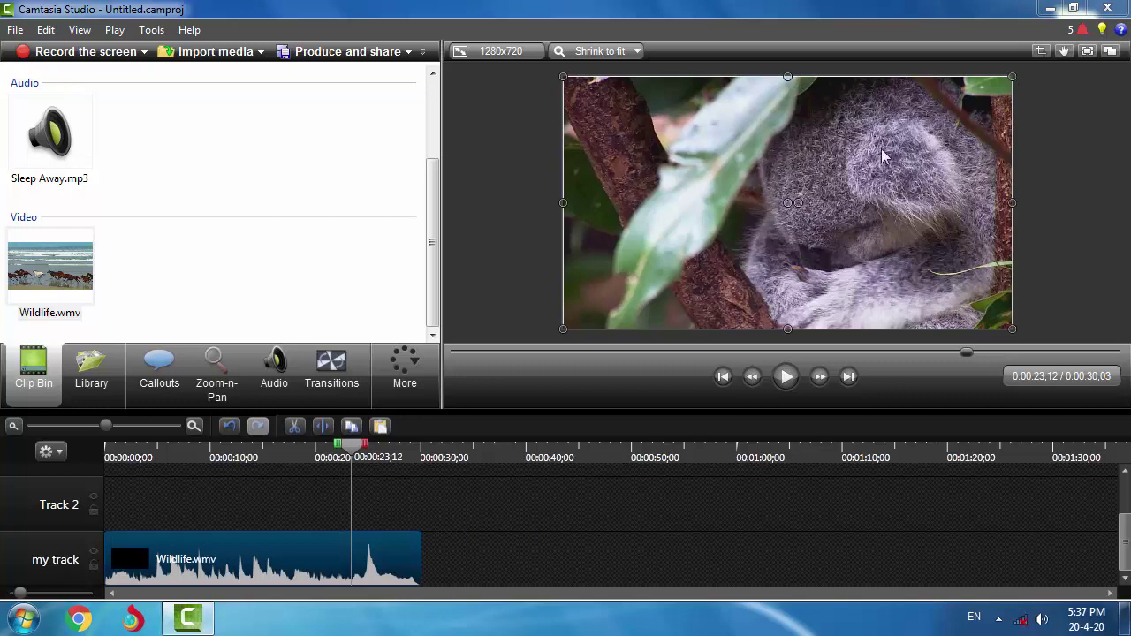
pyautogui.moveTo(1012, 77); pyautogui.dragTo(845, 154)
pyautogui.moveTo(733, 207); pyautogui.dragTo(733, 167)
pyautogui.click(990, 139)
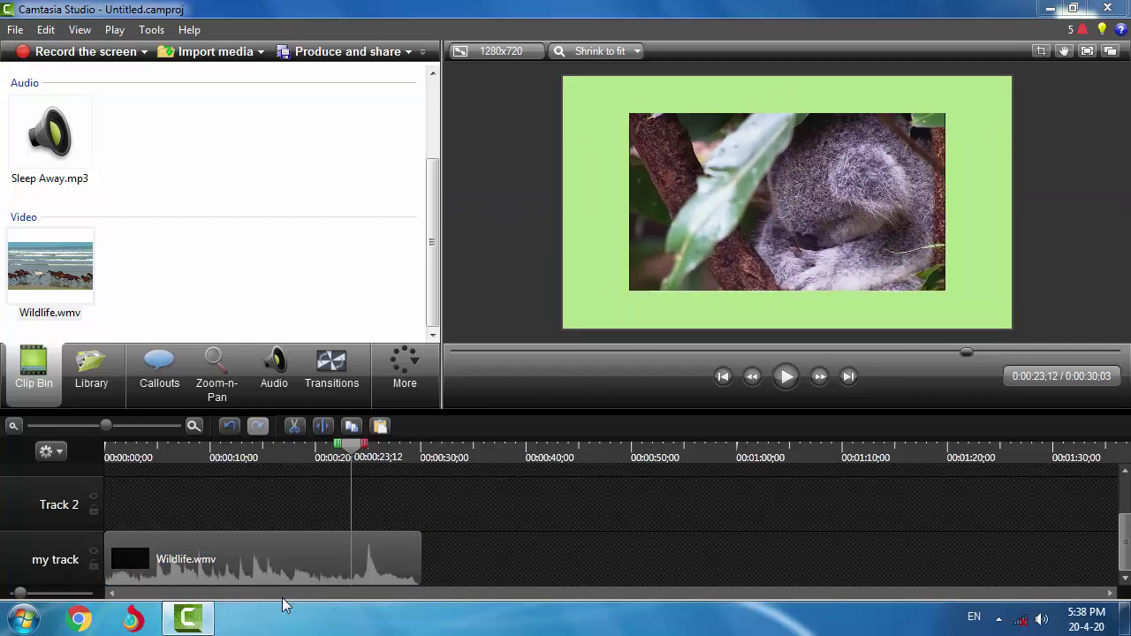
# - Play the resized clip from about 15 seconds and pause it at 0:00:18;13
pyautogui.click(259, 445)
pyautogui.press('space')
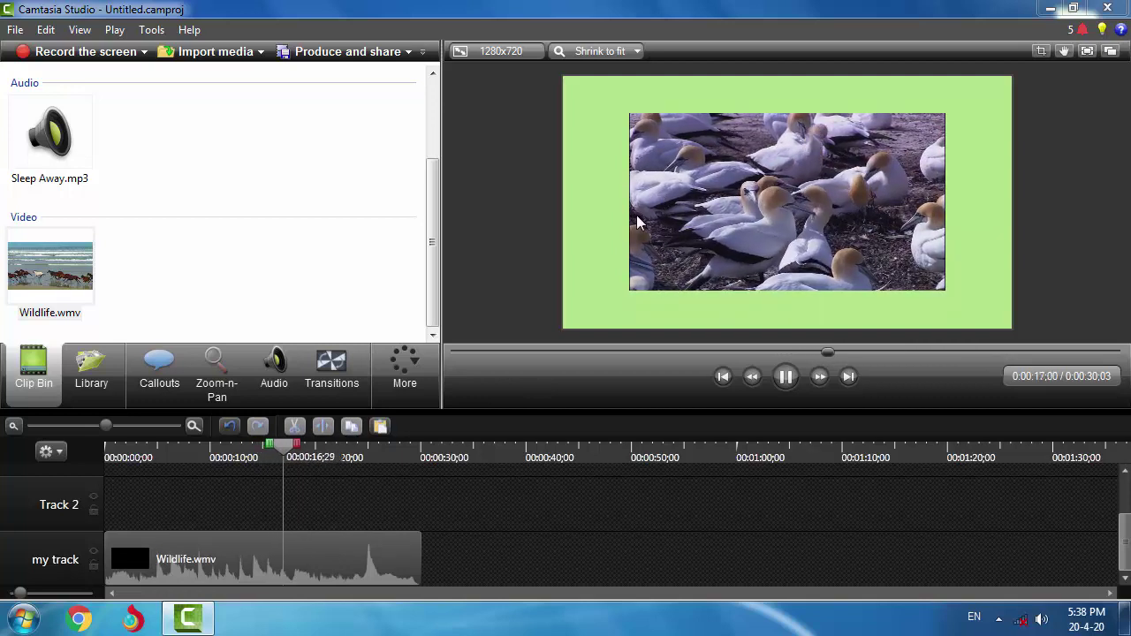
pyautogui.press('space')
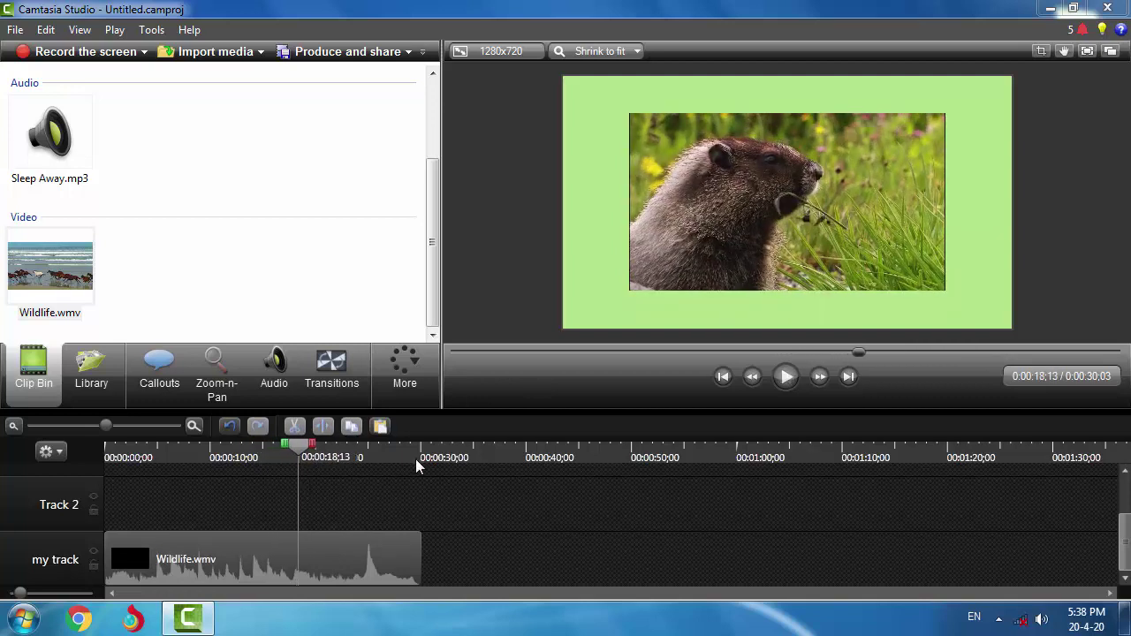
# - Crop the right side of the clip on the canvas, restore the cropped area and leave crop mode
pyautogui.click(670, 174)
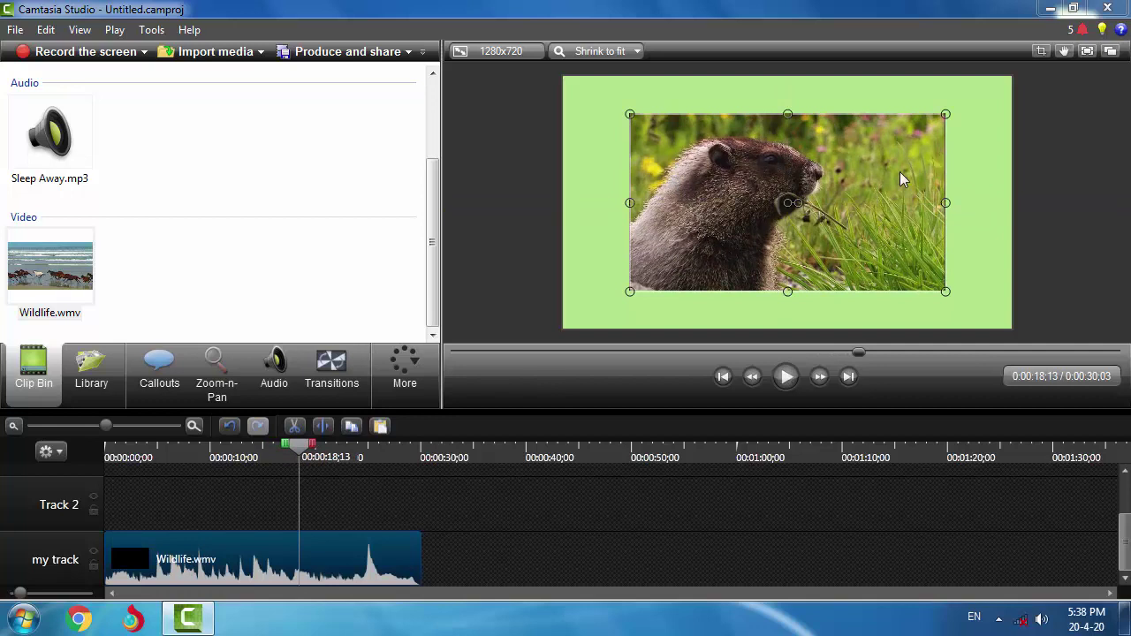
pyautogui.click(1042, 53)
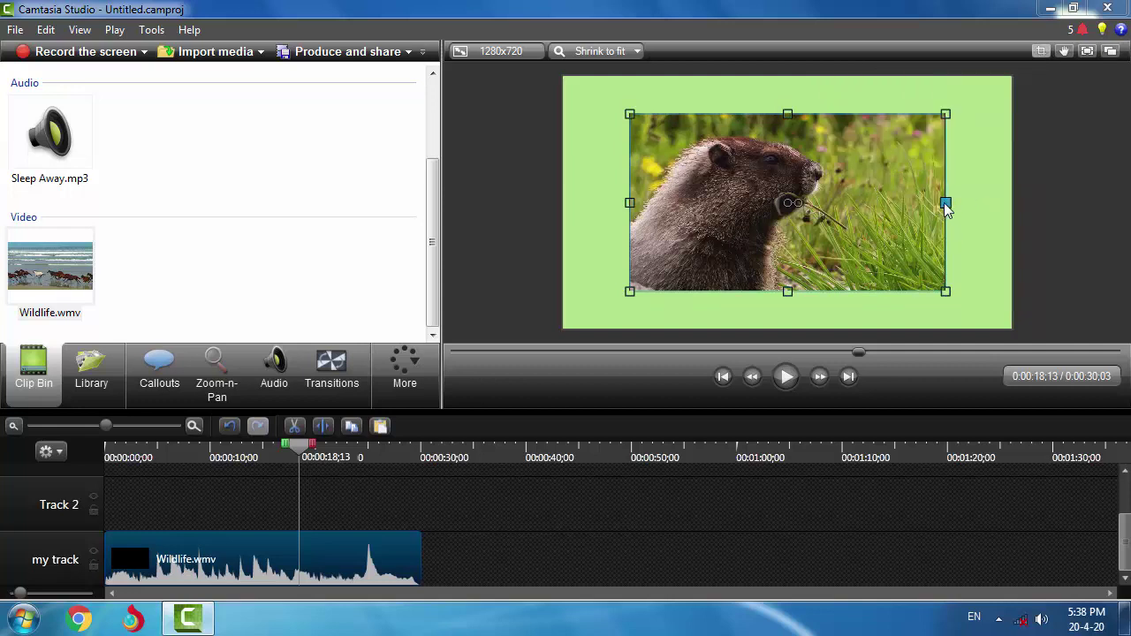
pyautogui.moveTo(945, 203); pyautogui.dragTo(868, 203)
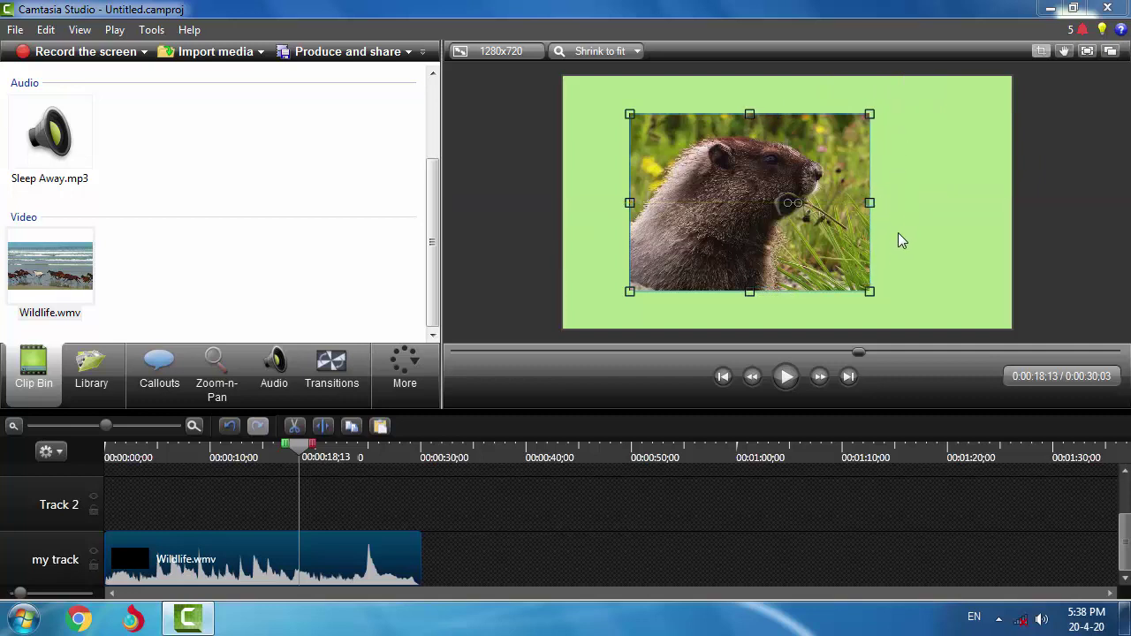
pyautogui.moveTo(869, 204); pyautogui.dragTo(955, 218)
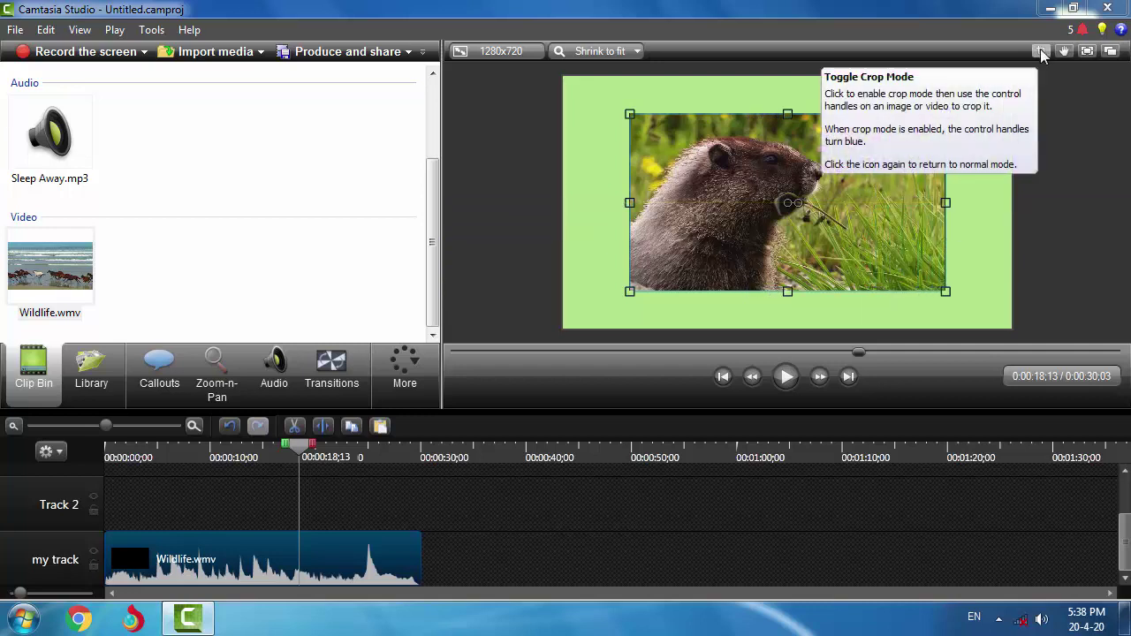
pyautogui.click(1041, 51)
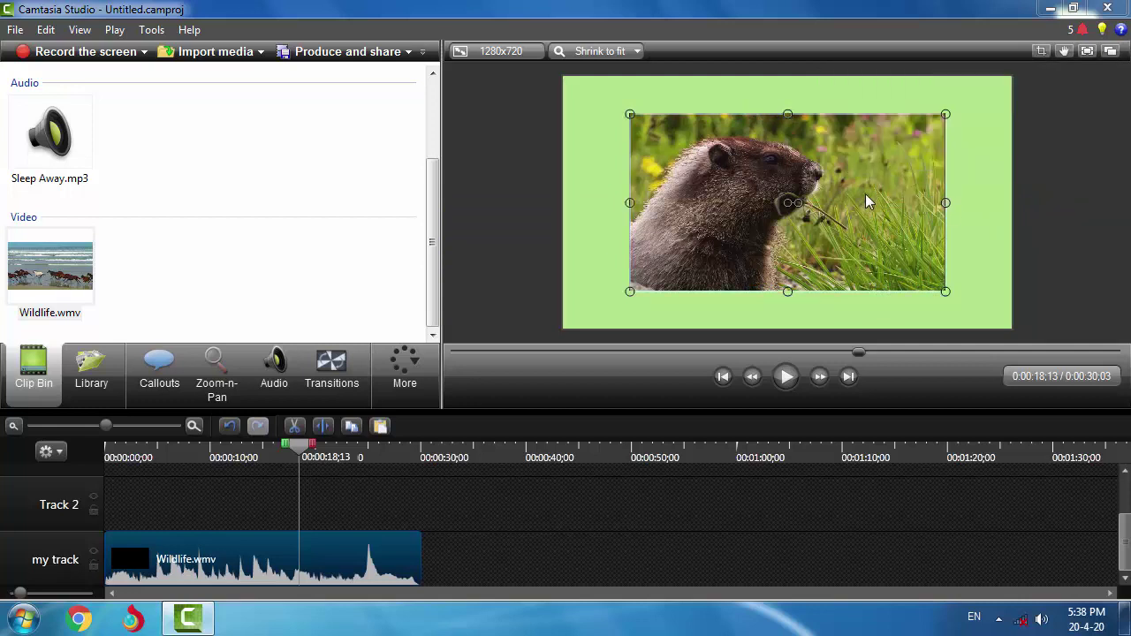
# - Reposition the clip near the canvas center and shrink it to about half the canvas width
pyautogui.moveTo(782, 204); pyautogui.dragTo(749, 211)
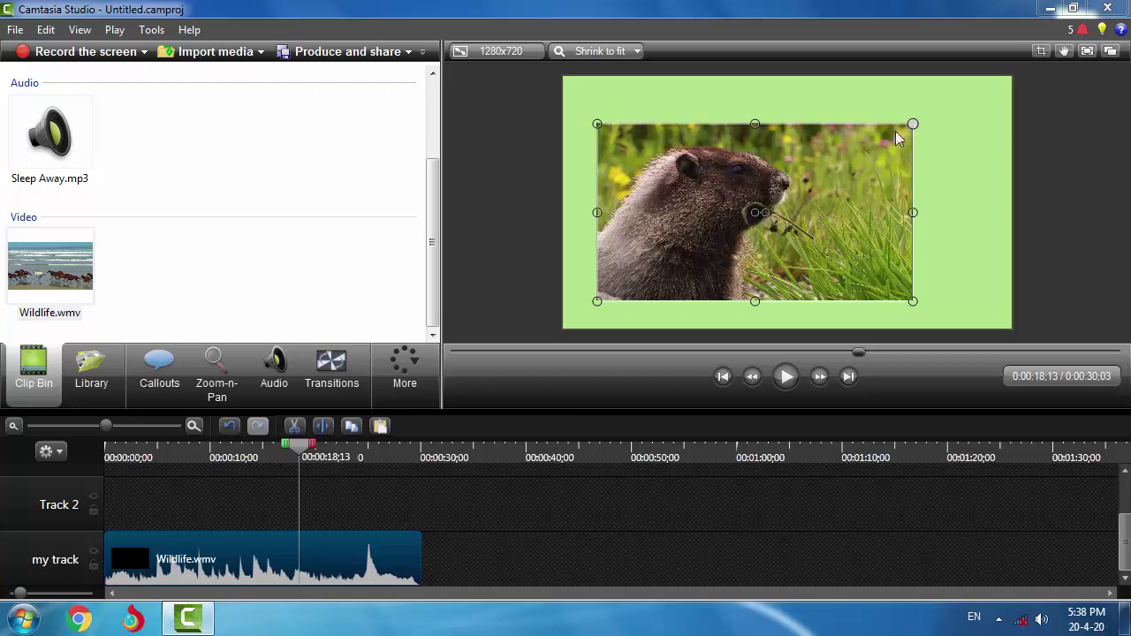
pyautogui.moveTo(895, 131); pyautogui.dragTo(848, 182)
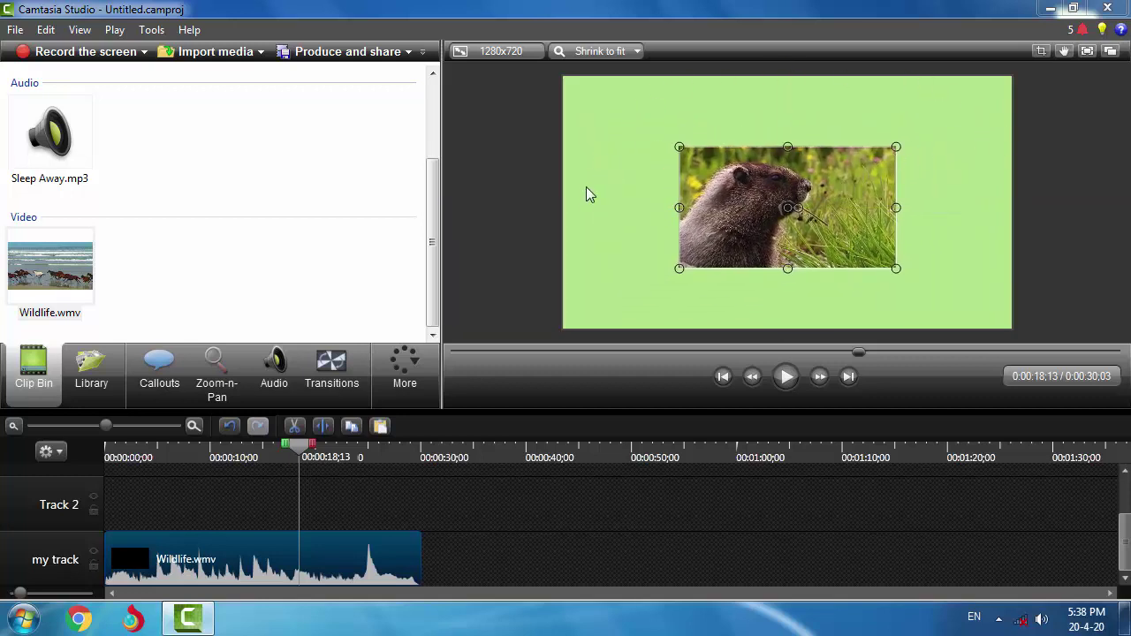
pyautogui.click(969, 128)
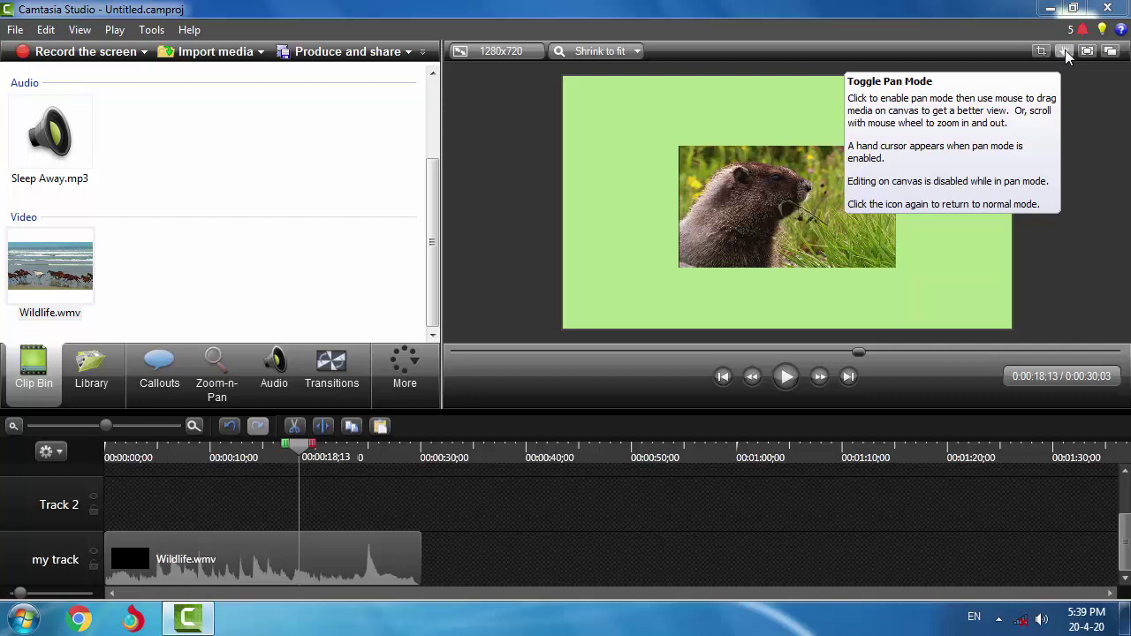
# - Move the canvas view around in pan mode and reset the canvas zoom to Shrink to fit
pyautogui.moveTo(724, 114); pyautogui.dragTo(889, 162)
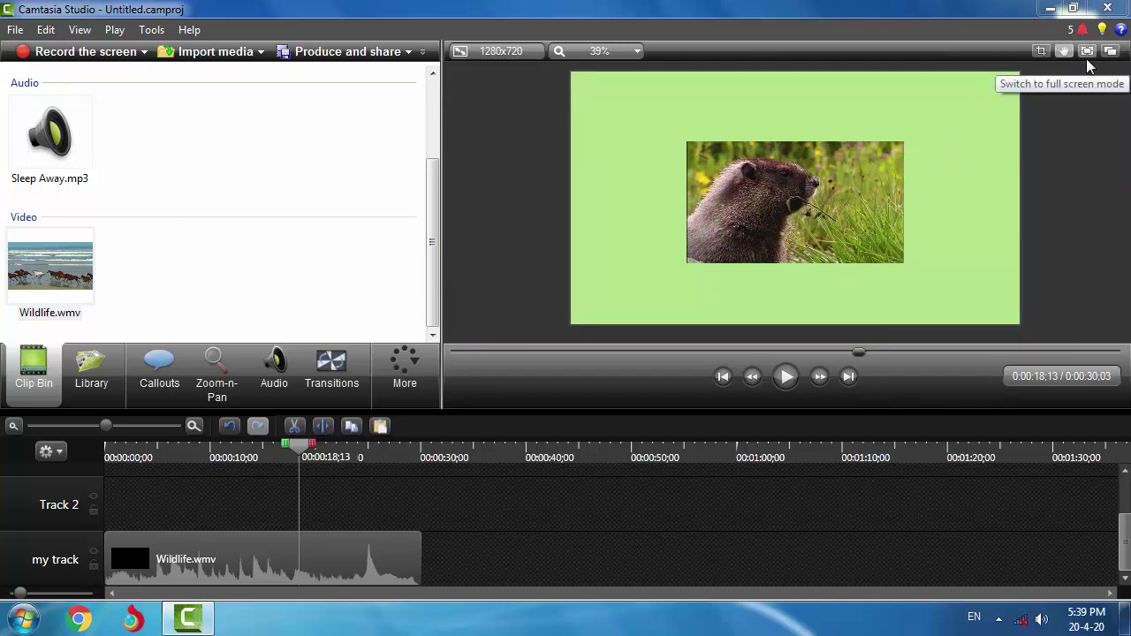
pyautogui.click(620, 51)
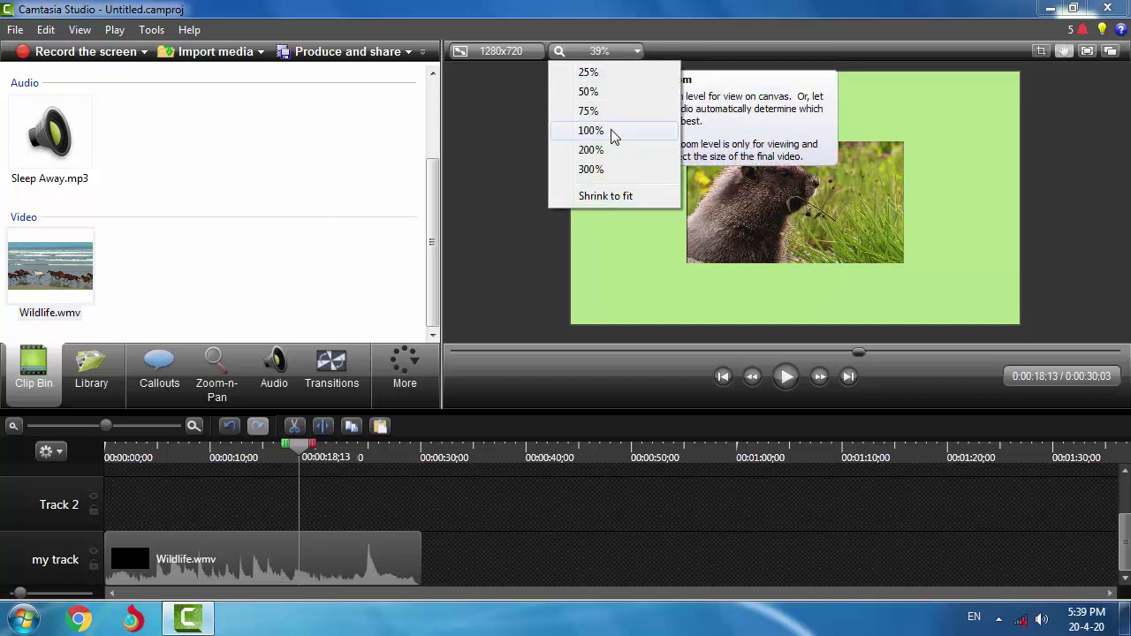
pyautogui.click(624, 197)
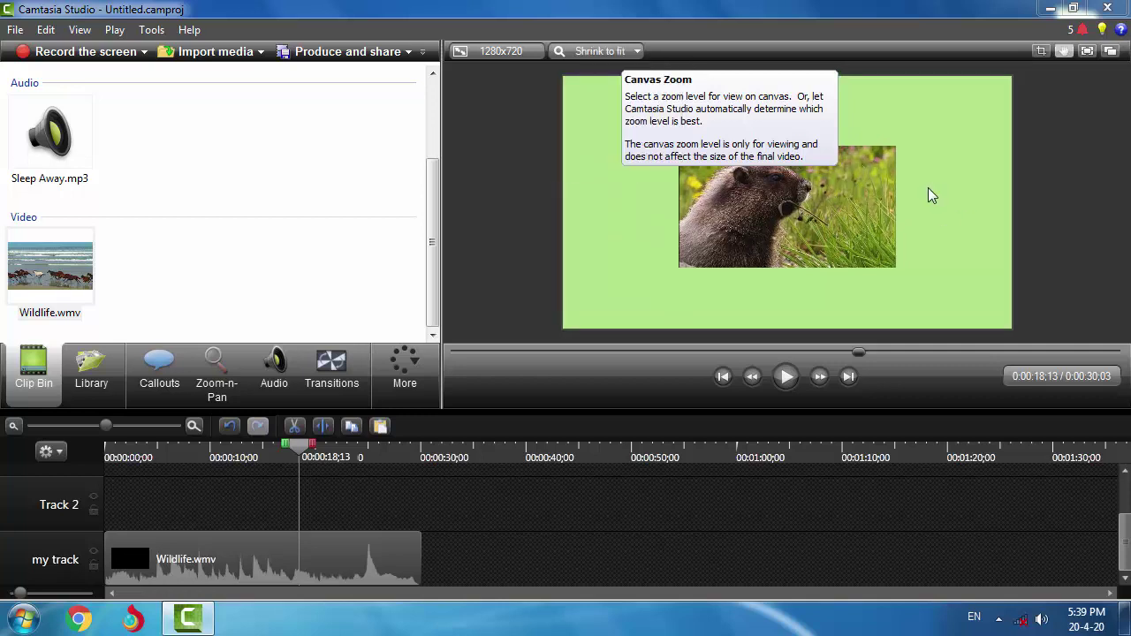
# - View the canvas in full screen mode and return to the normal editor view
pyautogui.click(1088, 51)
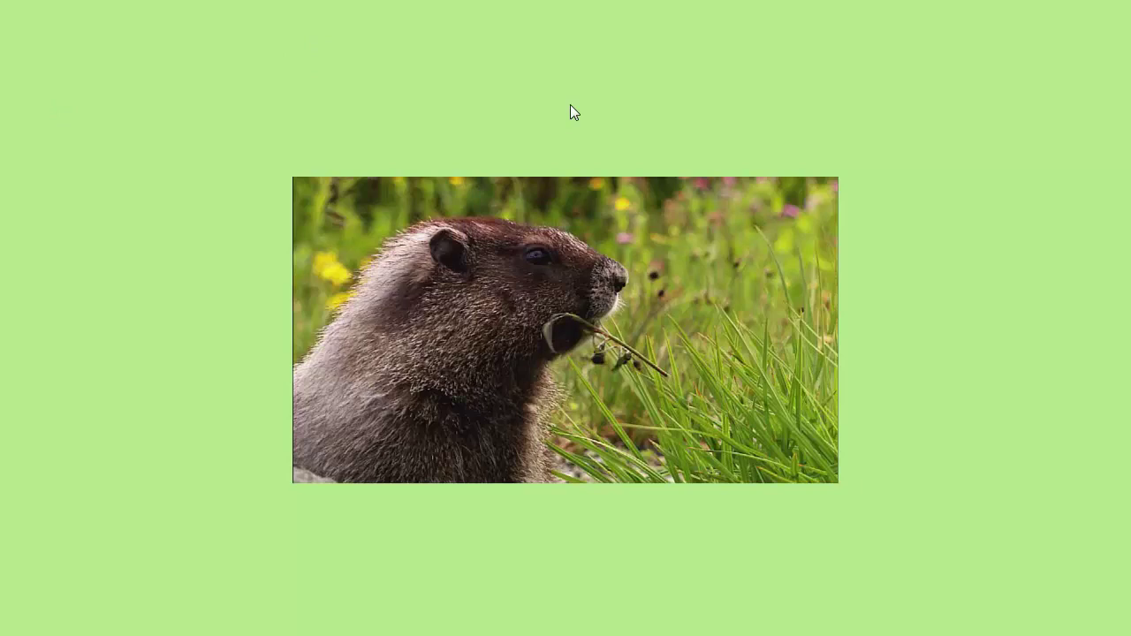
pyautogui.press('Escape')
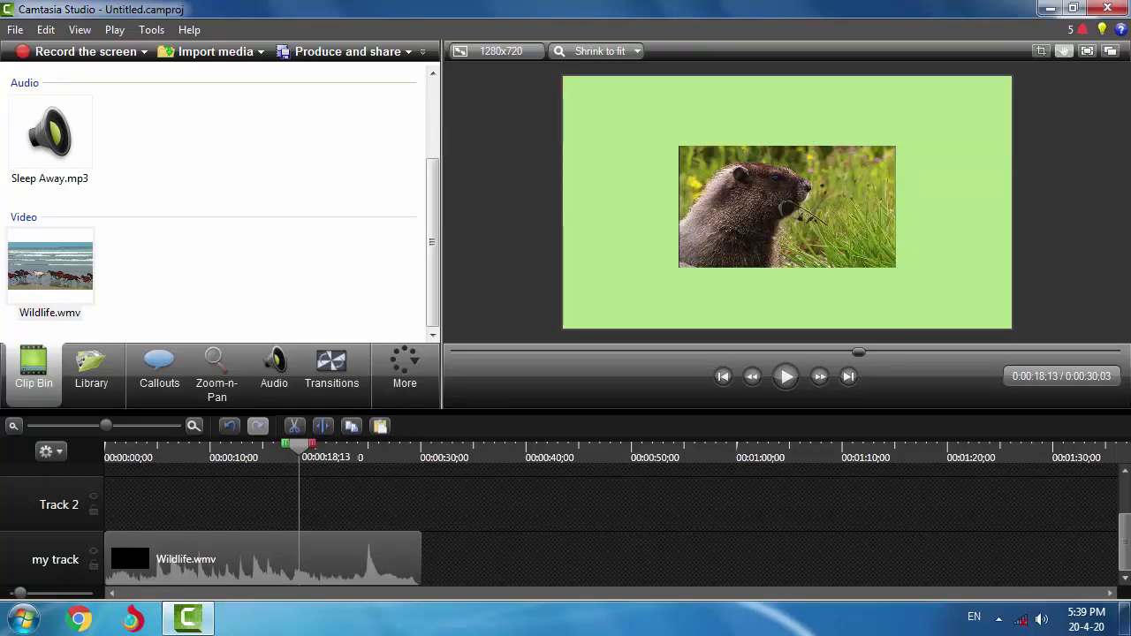
# - Detach the video preview into a floating window, reposition it and dock it again, repeating the detach and dock once
pyautogui.click(1111, 51)
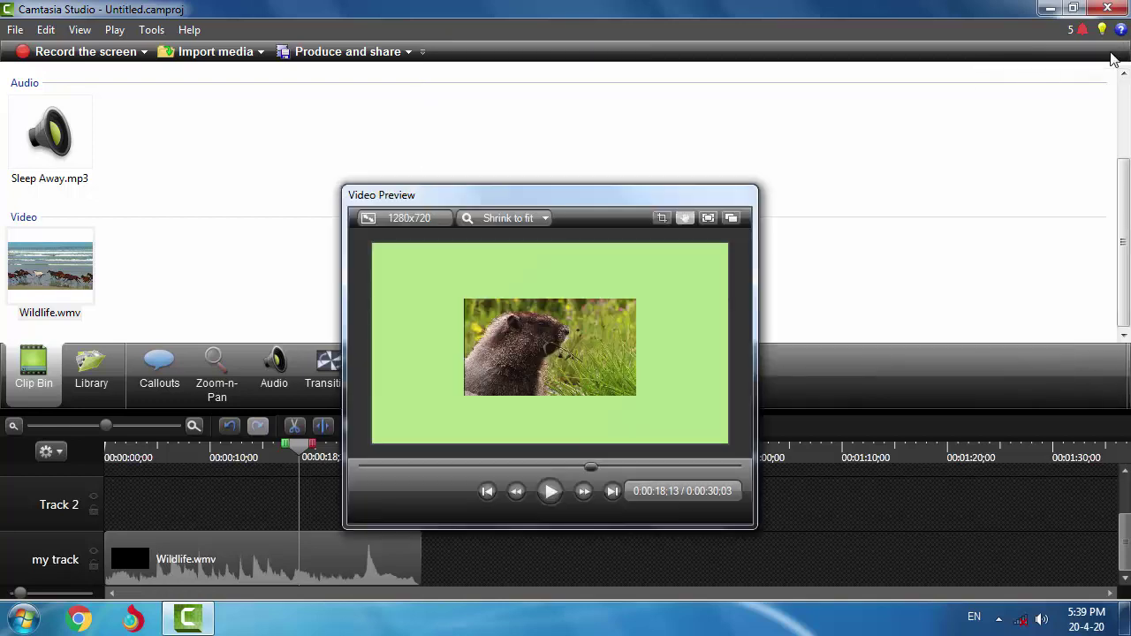
pyautogui.moveTo(636, 196); pyautogui.dragTo(588, 222)
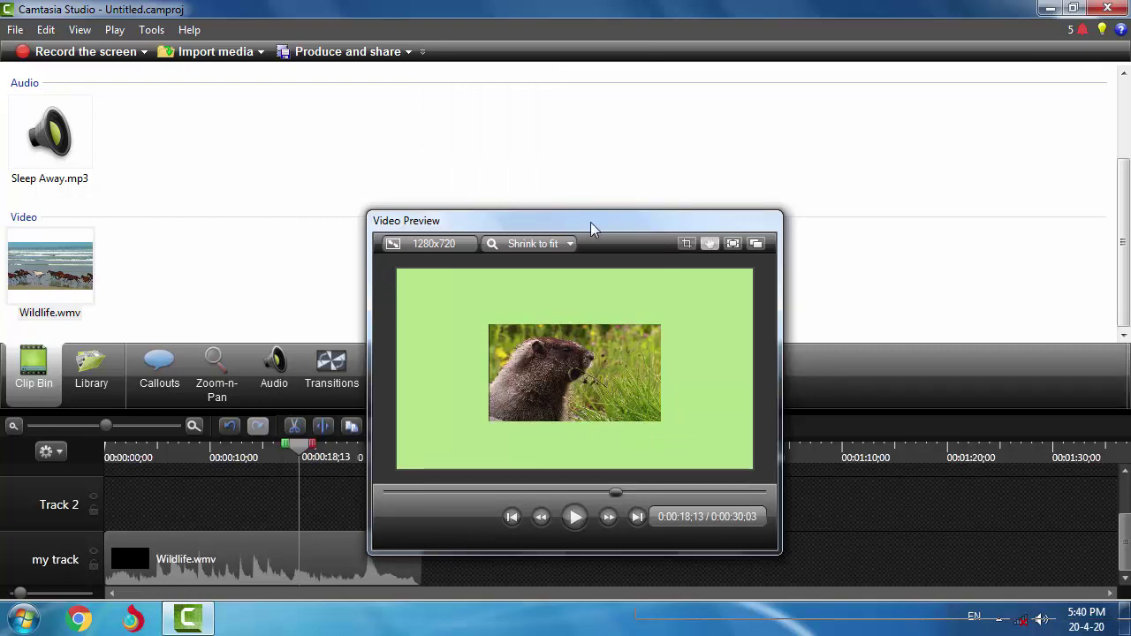
pyautogui.doubleClick(606, 221)
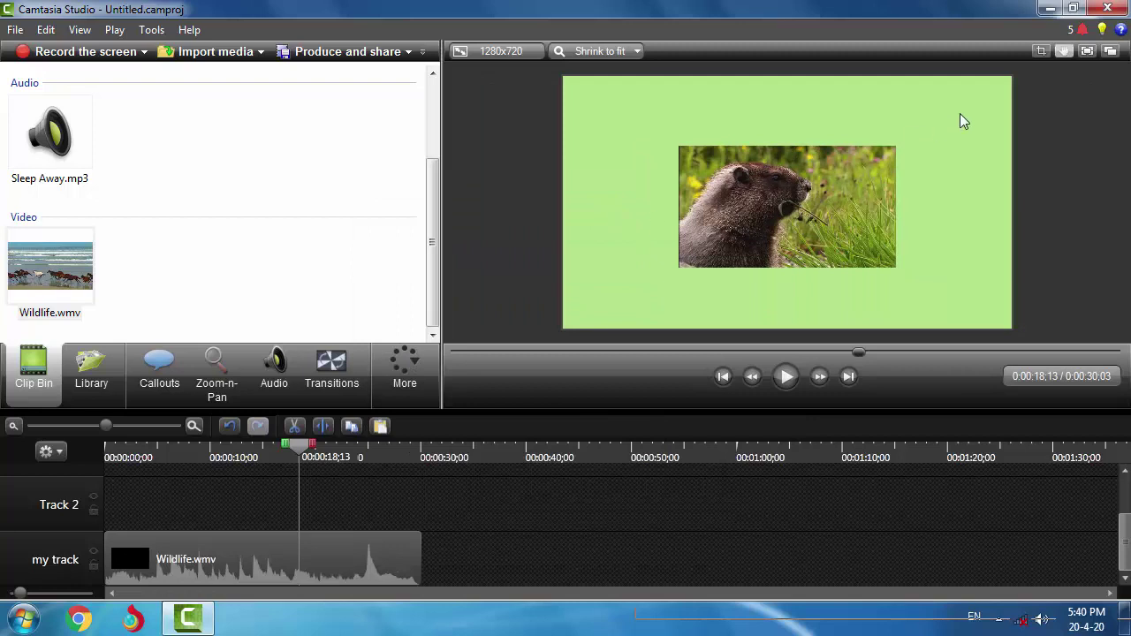
pyautogui.click(1112, 56)
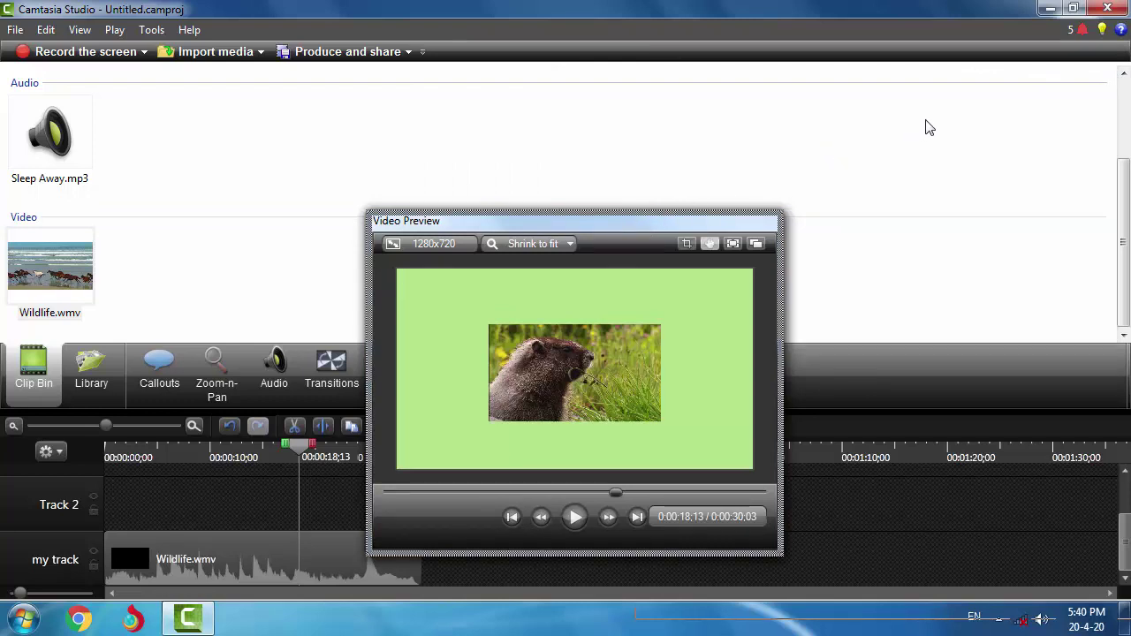
pyautogui.doubleClick(664, 220)
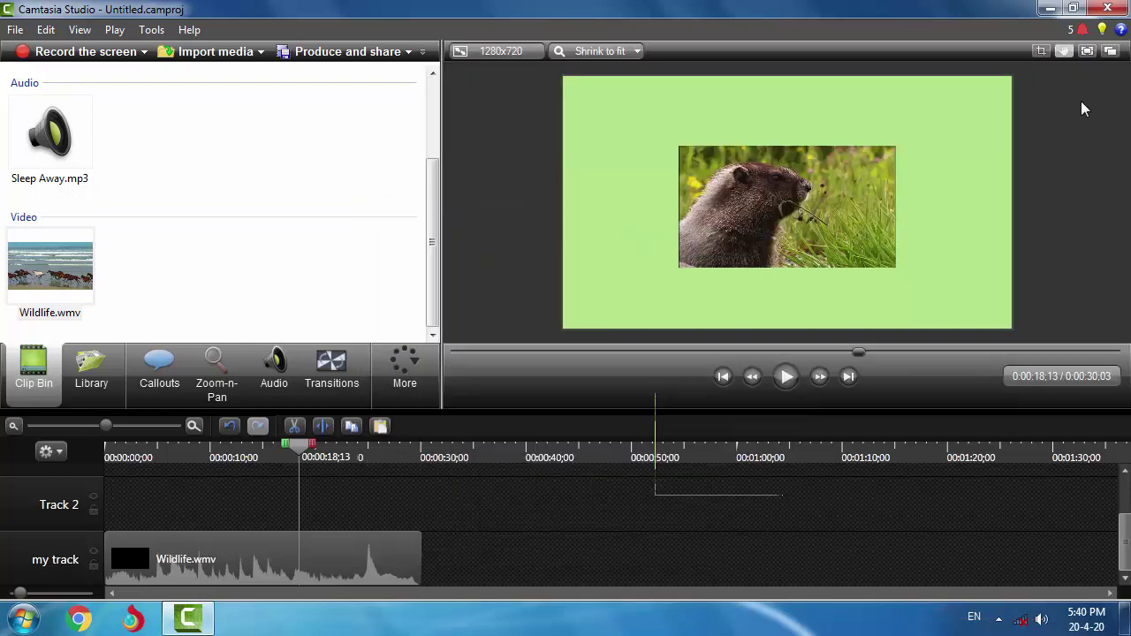